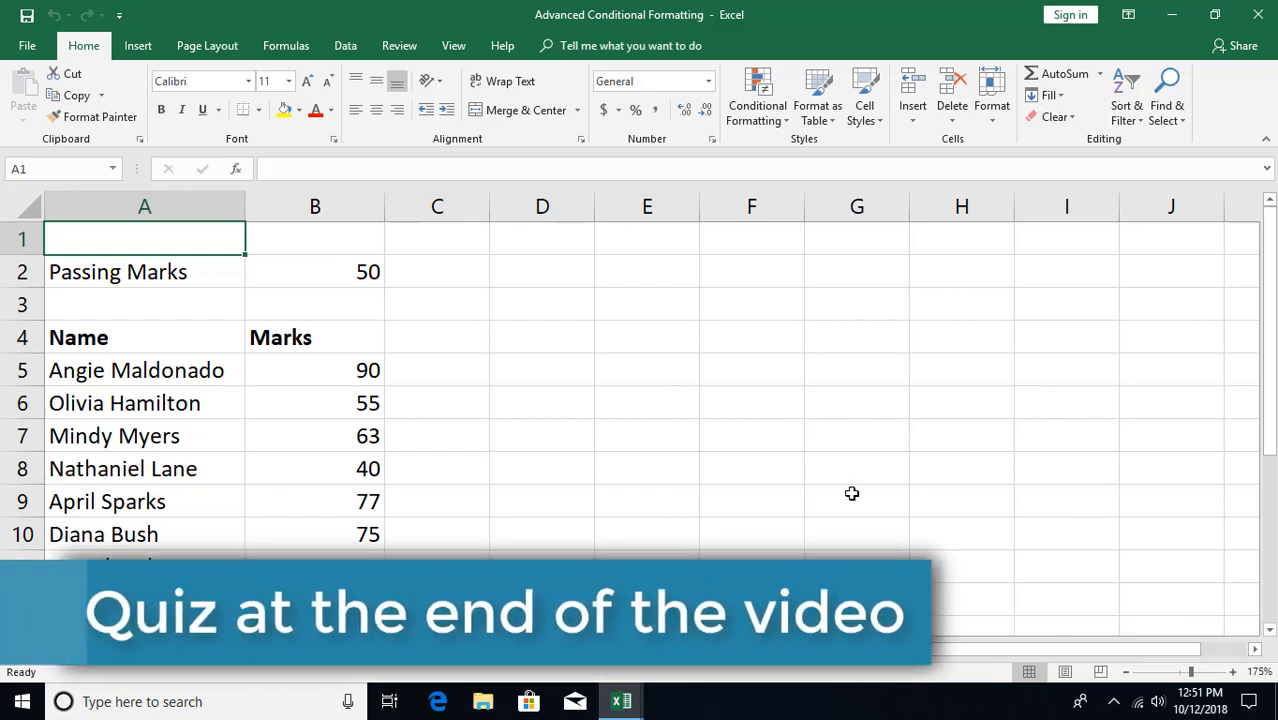
pyautogui.moveTo(284, 368); pyautogui.dragTo(300, 520)
pyautogui.click(300, 477)
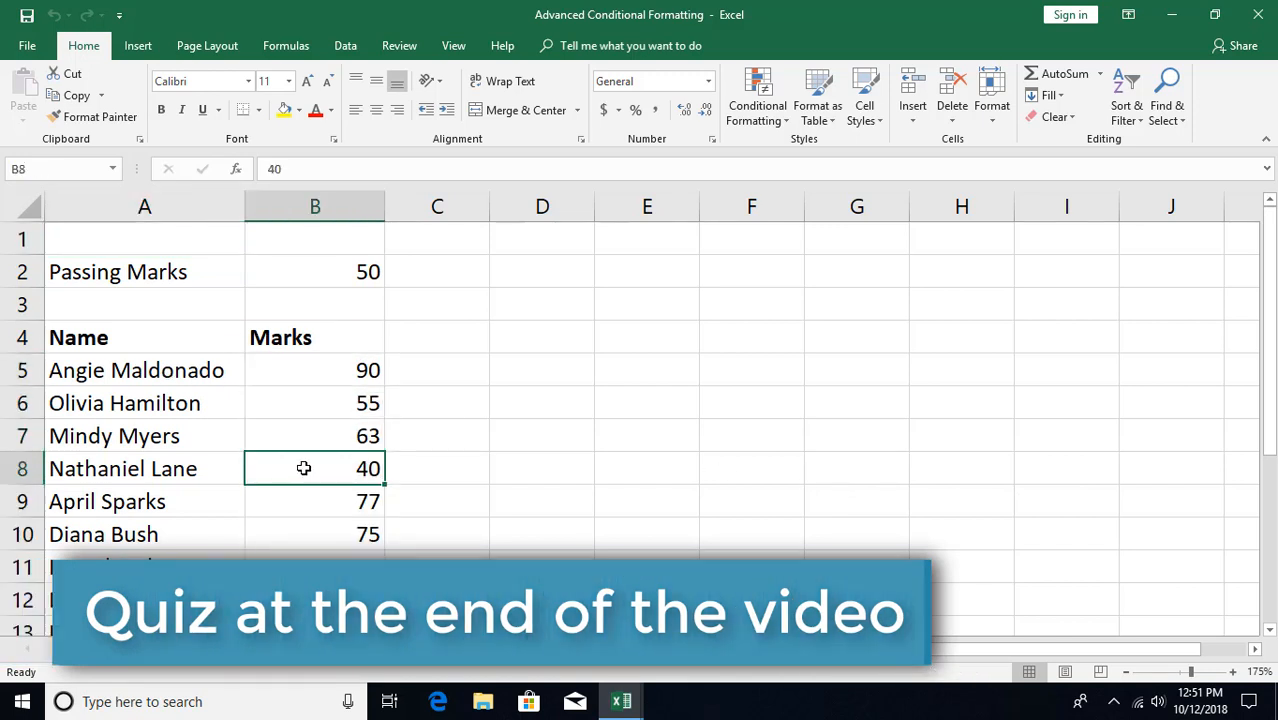
pyautogui.click(340, 282)
pyautogui.click(337, 436)
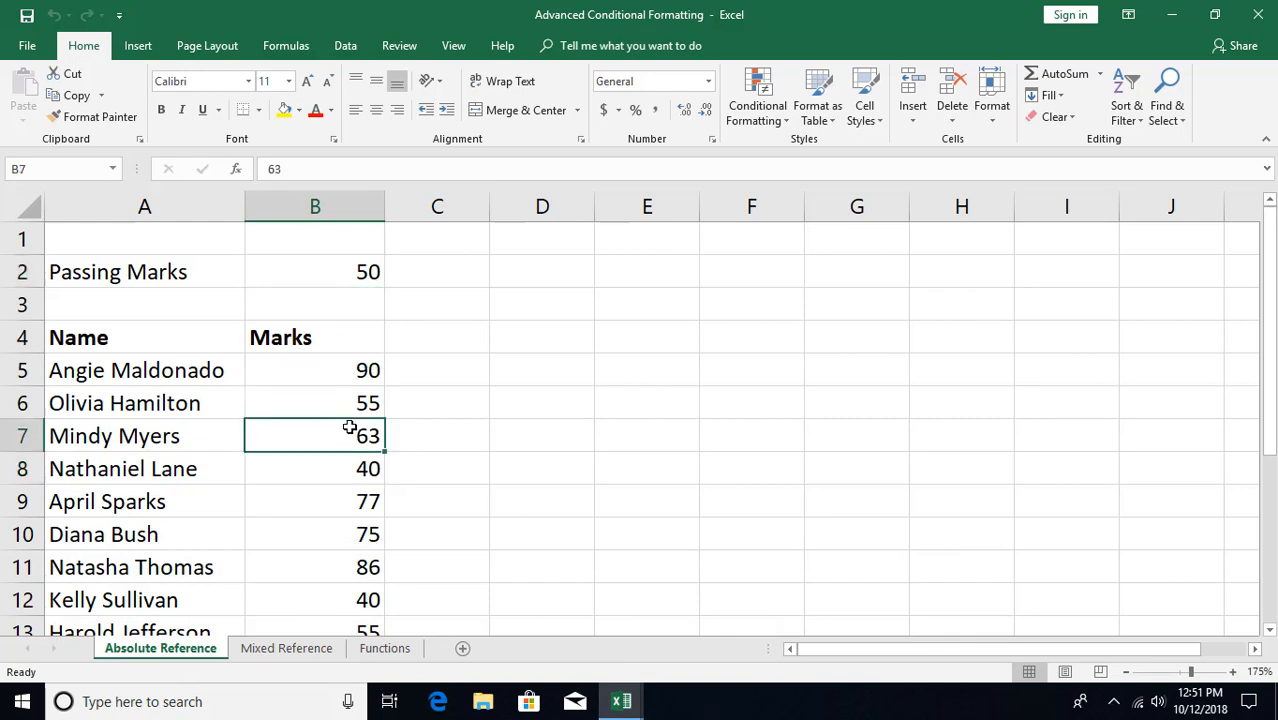
# Highlight the marks in B5:B14 that are less than the passing marks cell =$B$2 with Light Red Fill with Dark Red Text.
pyautogui.click(340, 370)
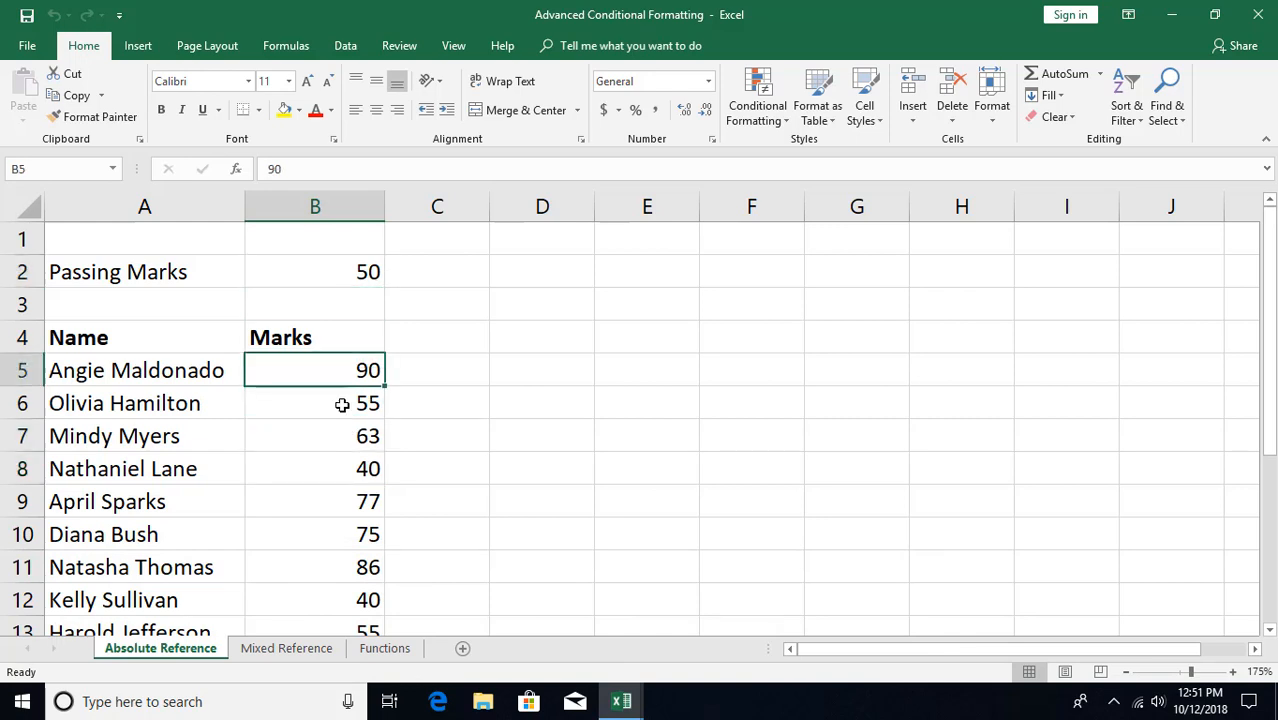
pyautogui.moveTo(341, 404); pyautogui.dragTo(354, 568)
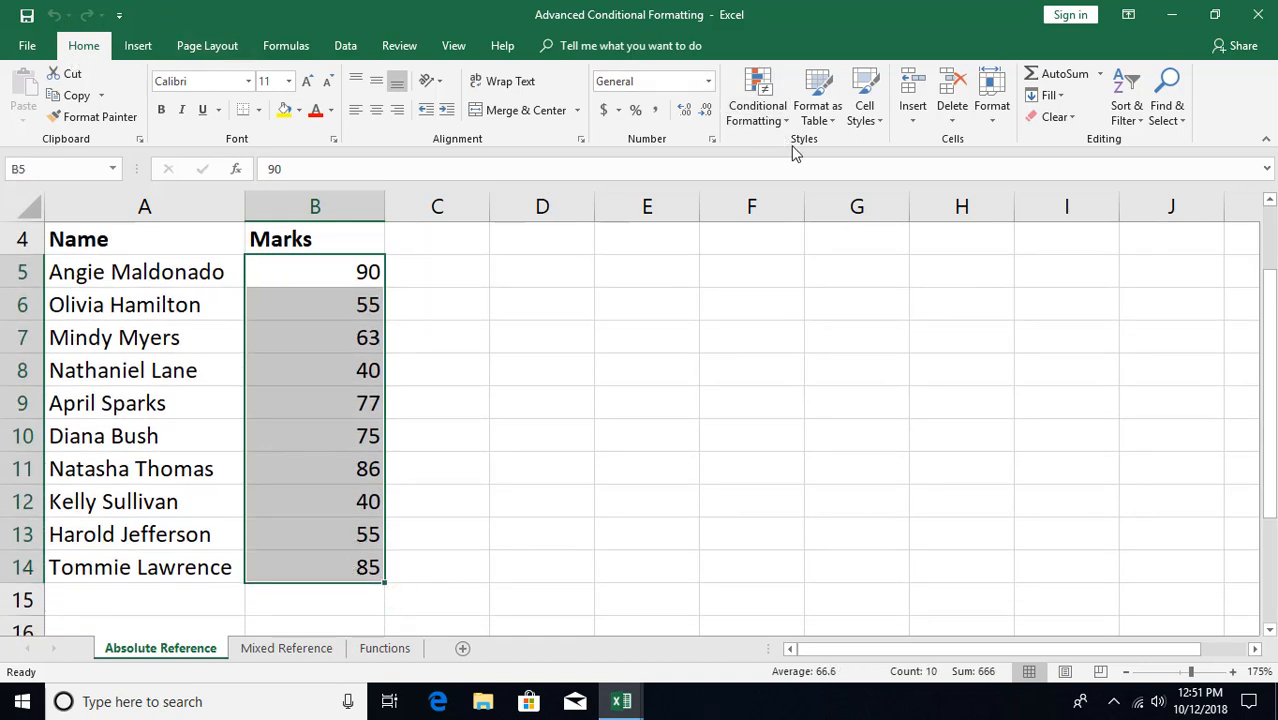
pyautogui.click(752, 113)
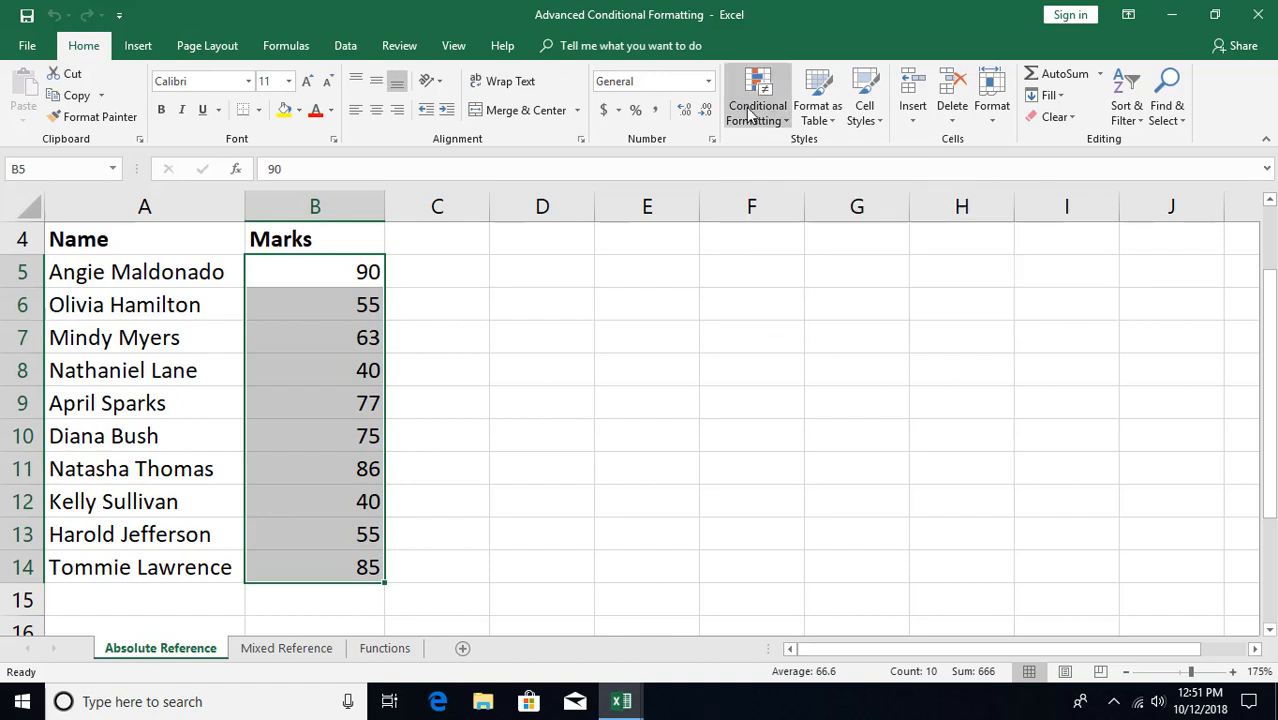
pyautogui.moveTo(770, 148)
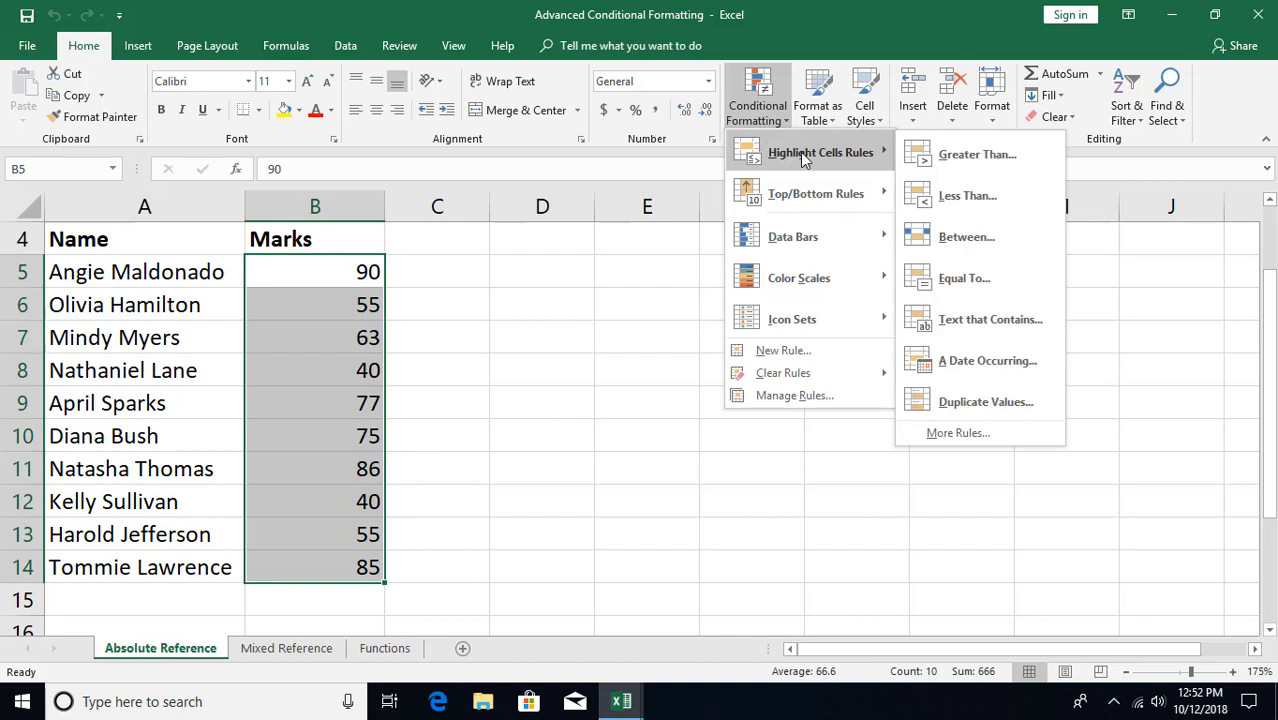
pyautogui.click(936, 200)
pyautogui.moveTo(784, 202); pyautogui.dragTo(755, 280)
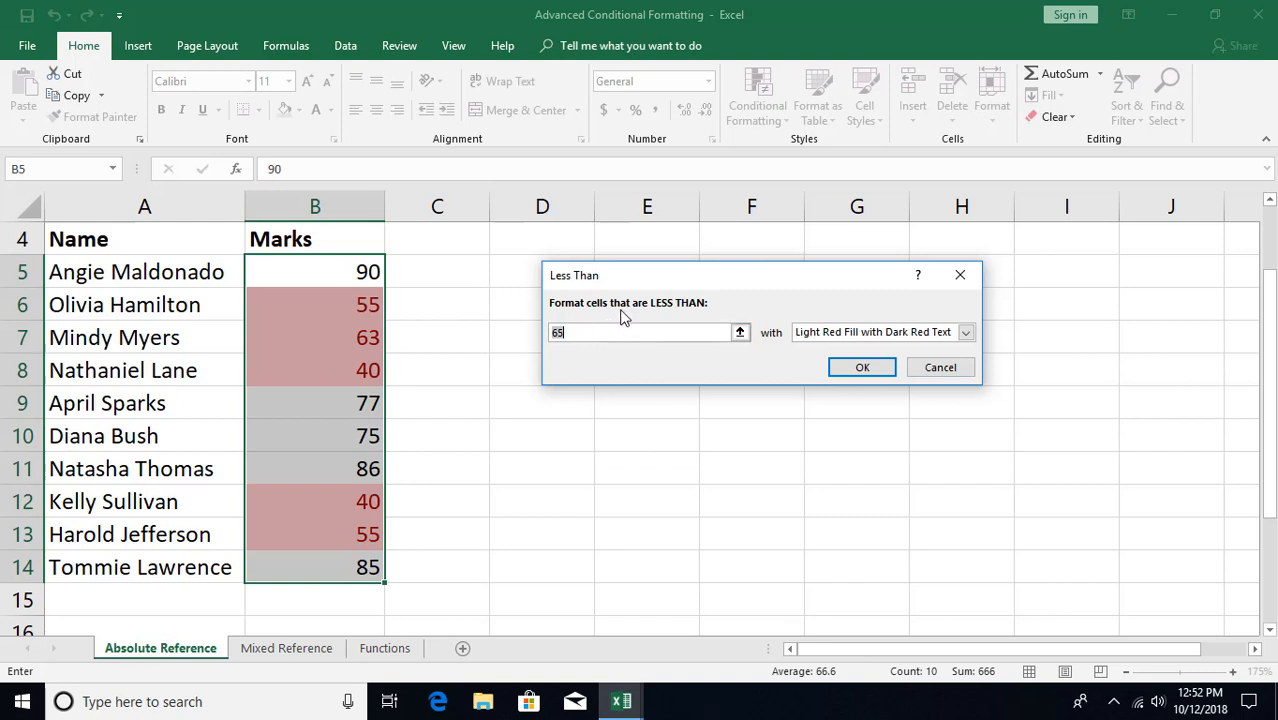
pyautogui.scroll(1, 505, 313)
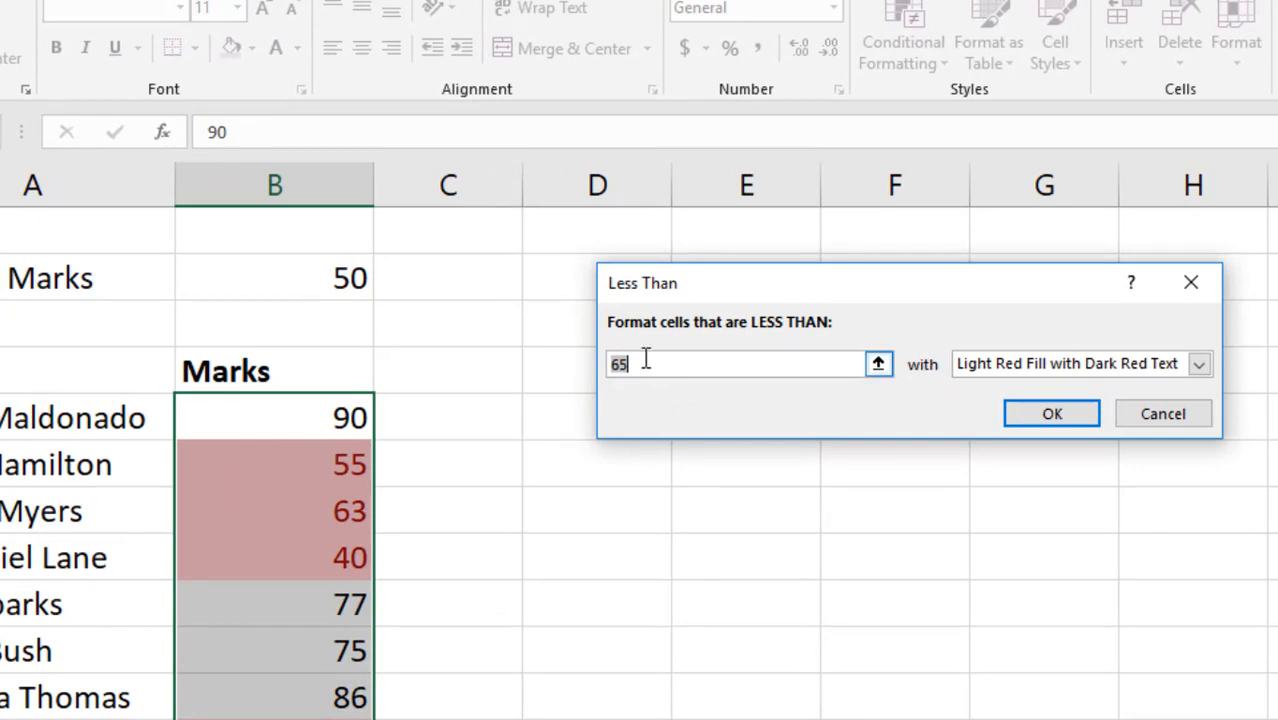
pyautogui.press('BackSpace')
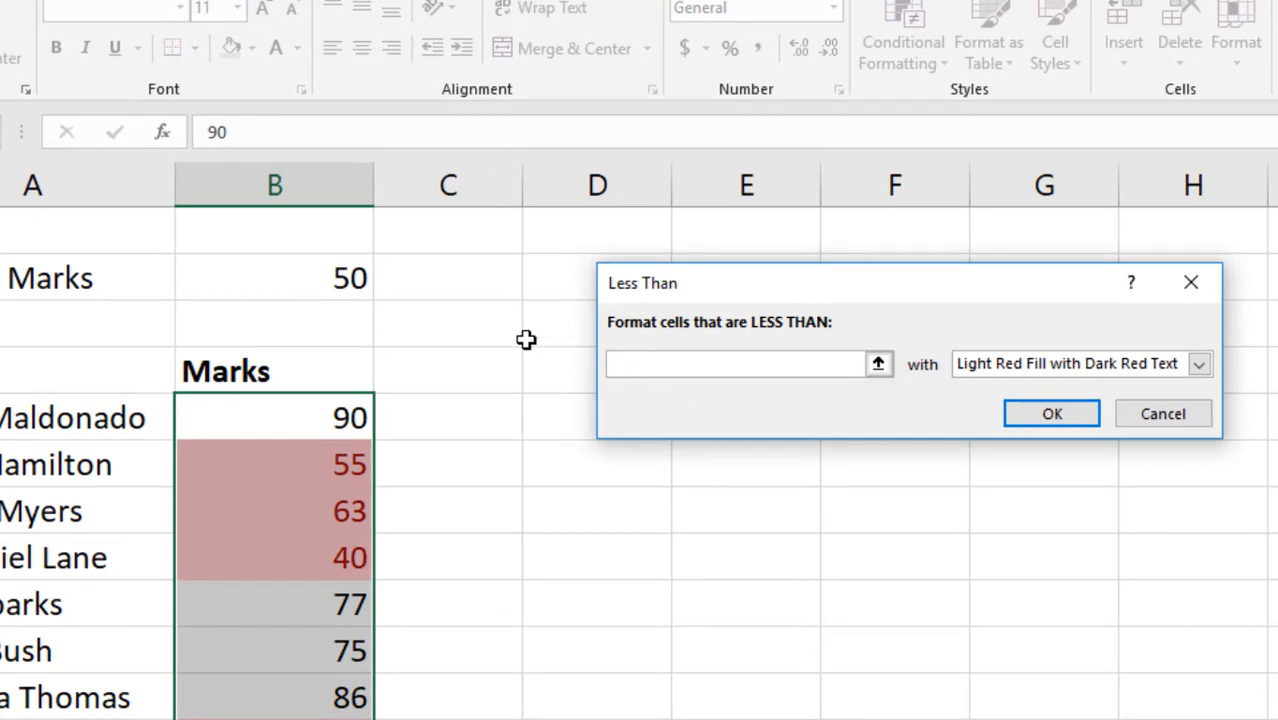
pyautogui.click(313, 274)
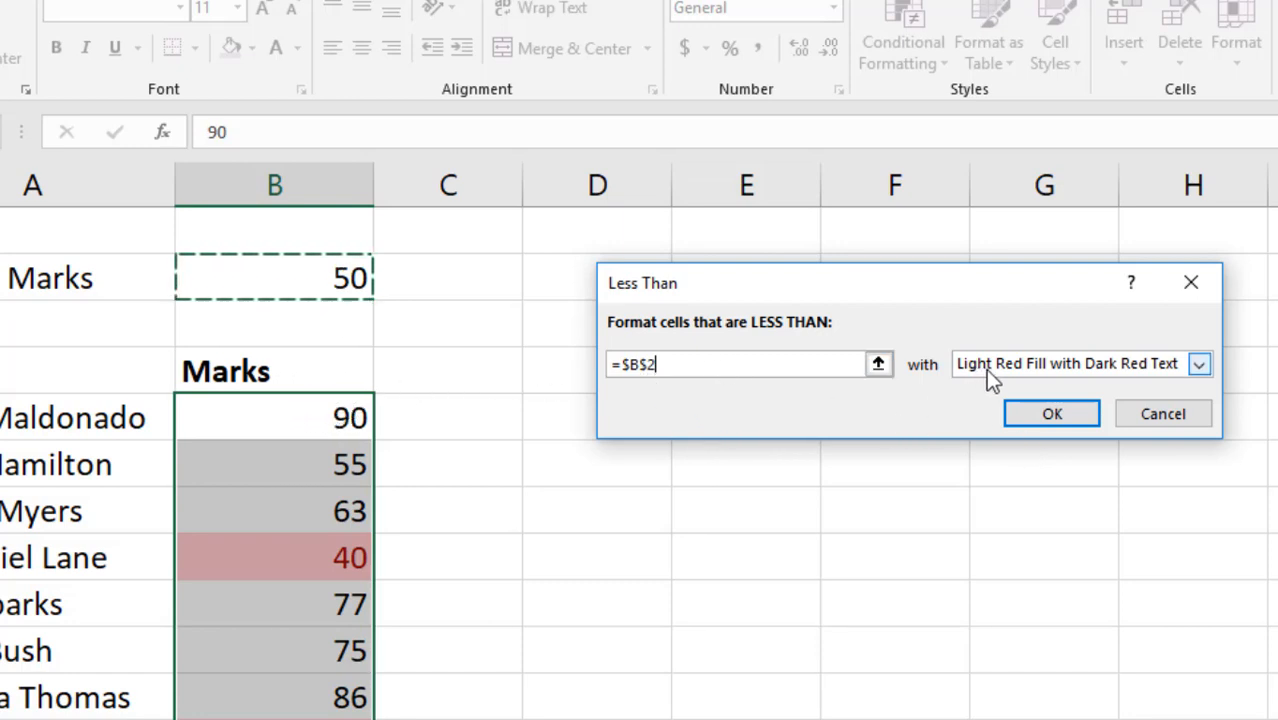
pyautogui.click(1045, 413)
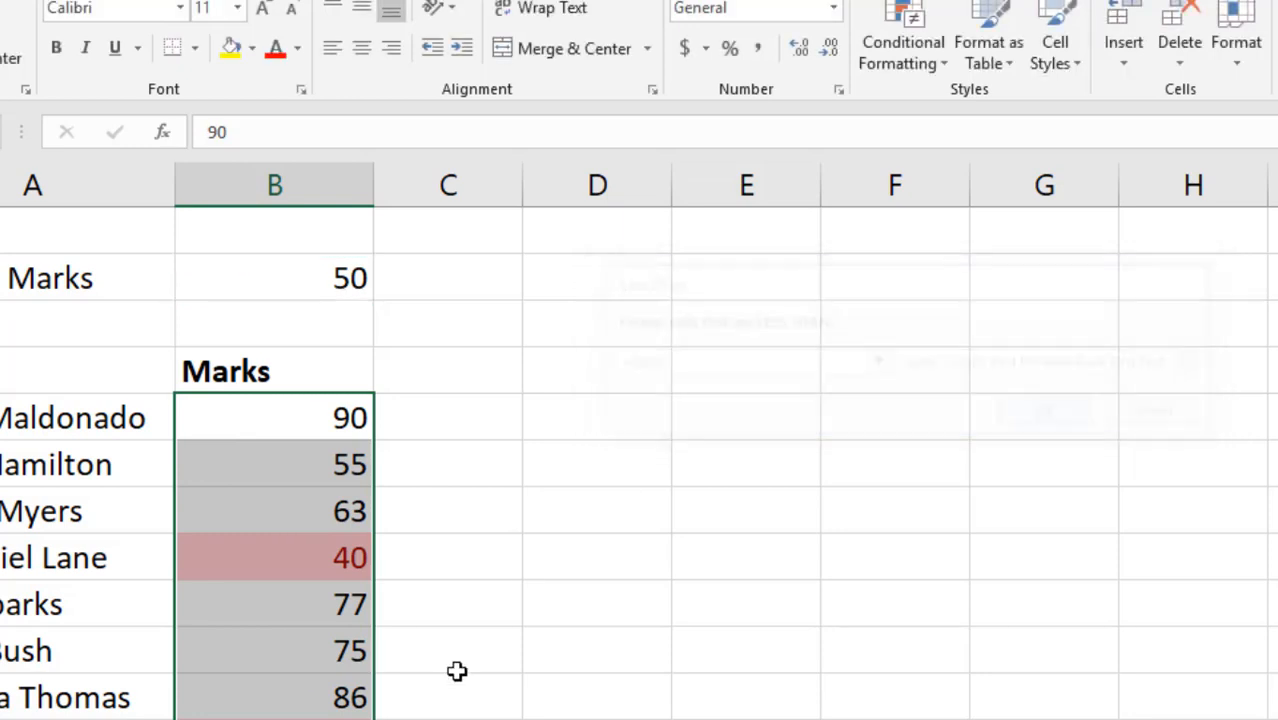
pyautogui.scroll(-1, 469, 649)
pyautogui.click(462, 612)
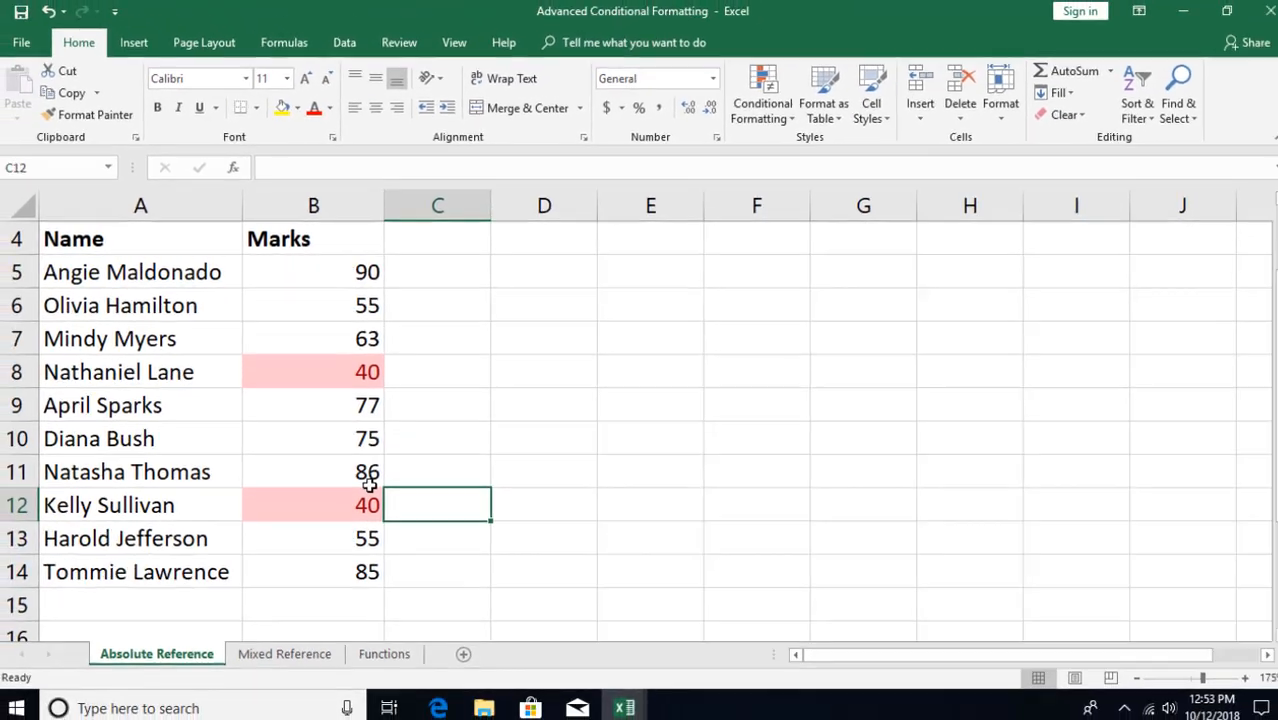
# Set the passing marks in B2 to 60 and check the highlighting across the marks list.
pyautogui.scroll(1, 369, 485)
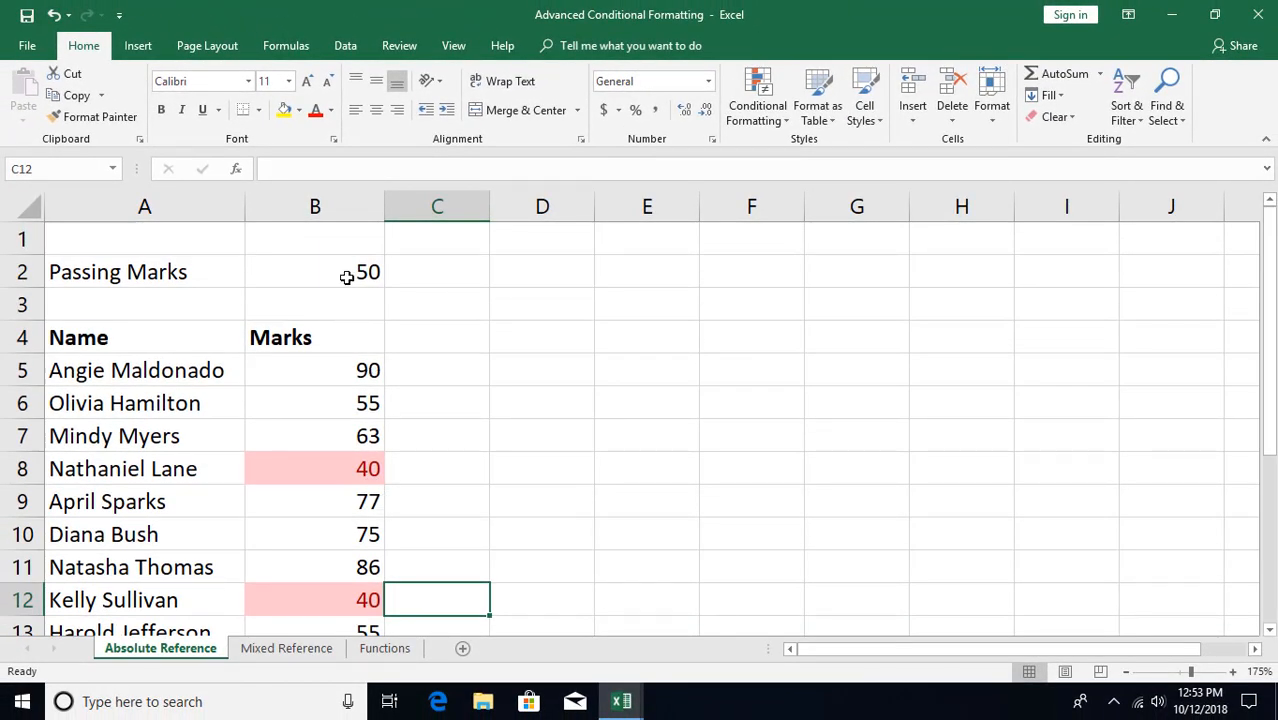
pyautogui.click(346, 277)
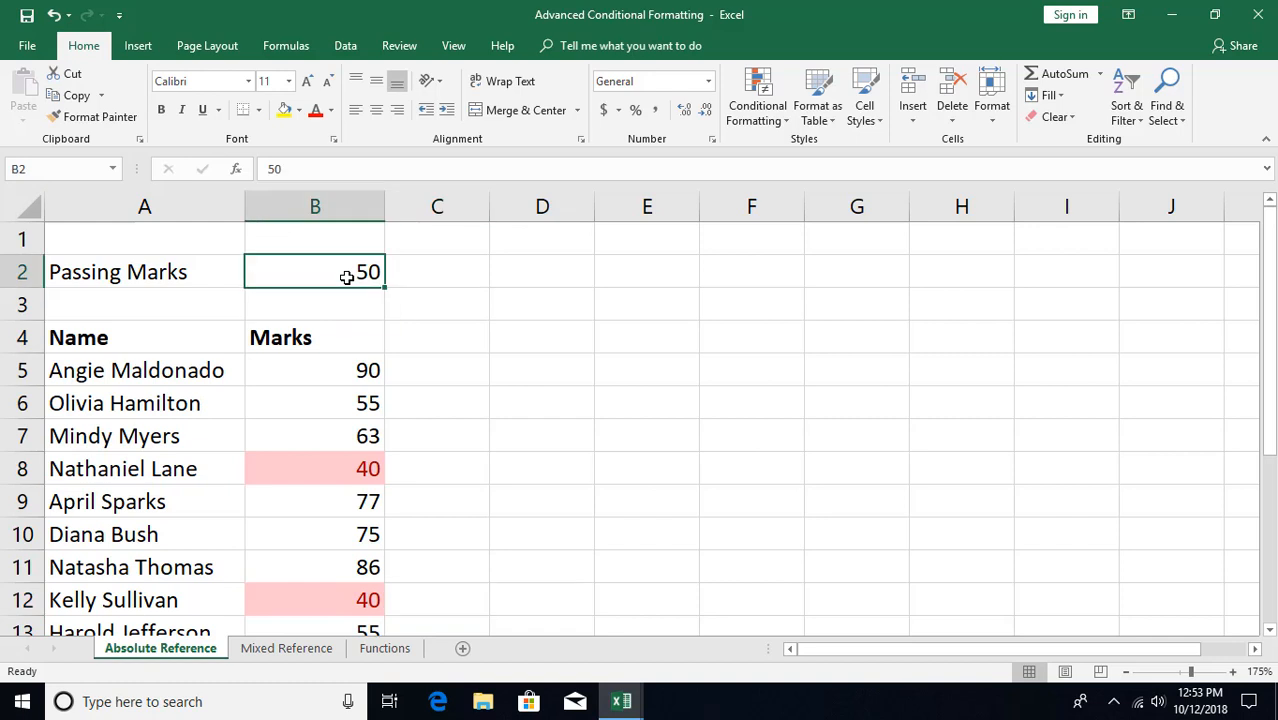
pyautogui.write('60')
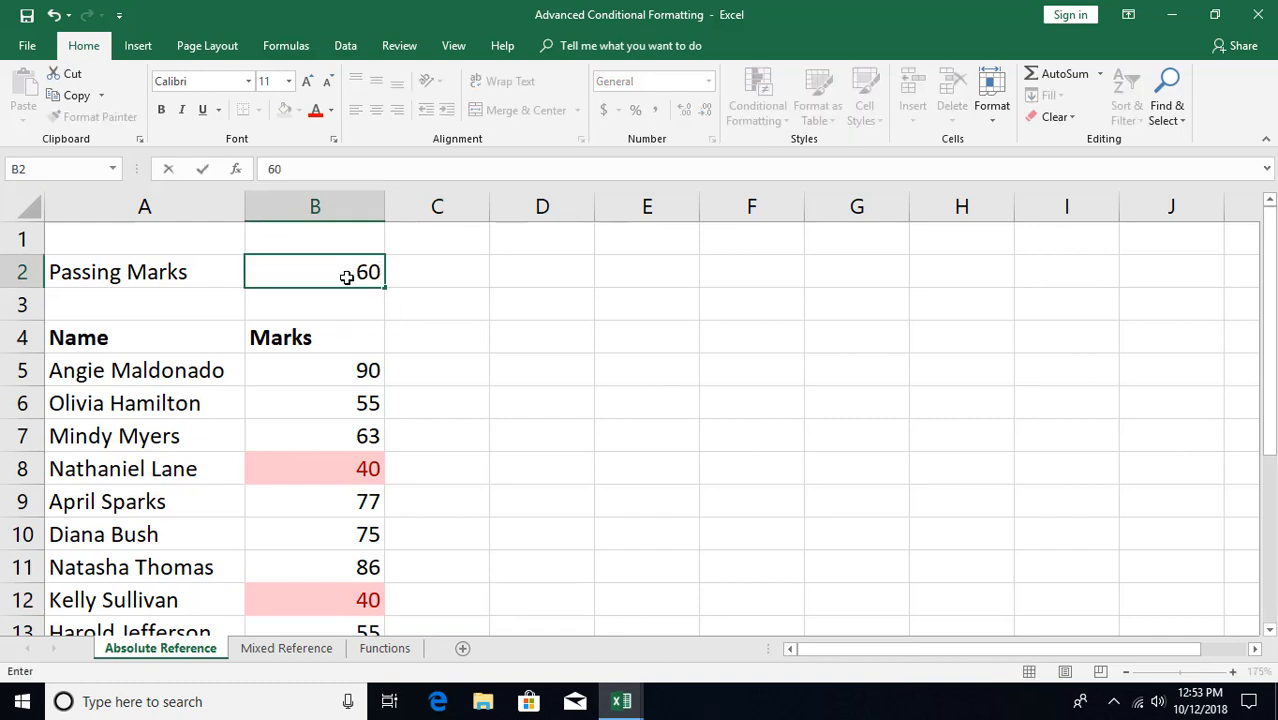
pyautogui.press('Up')
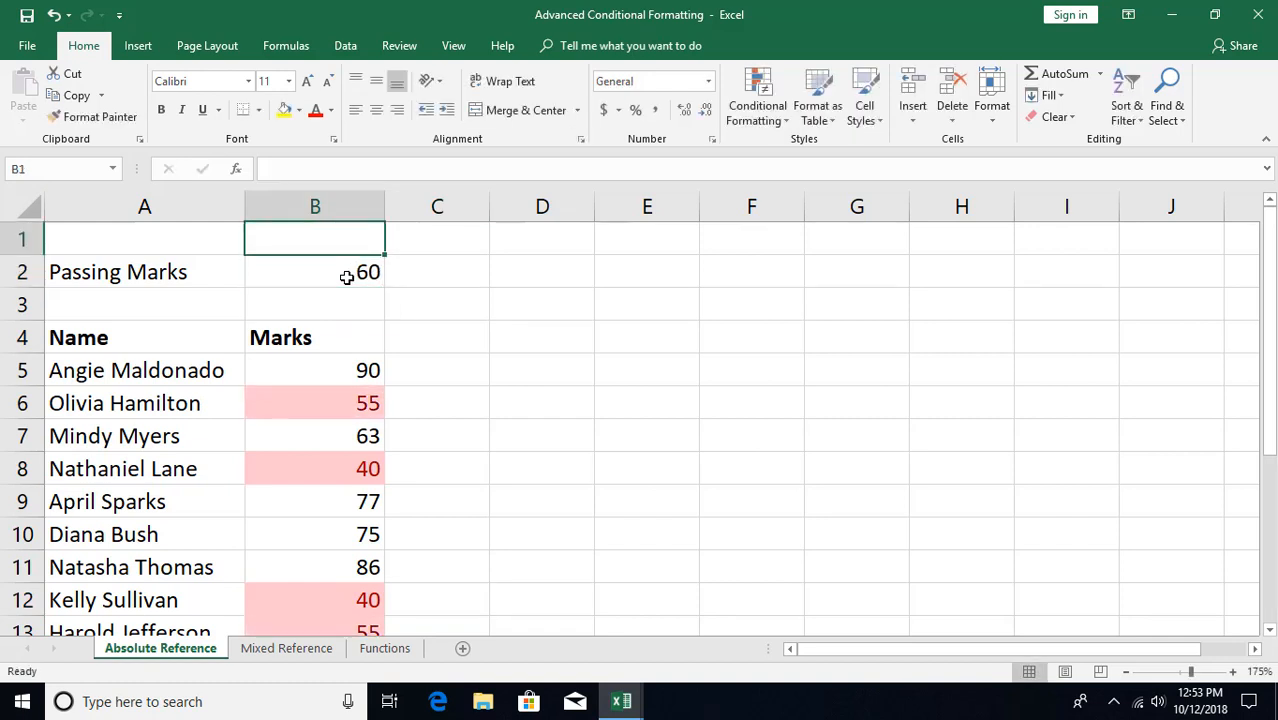
pyautogui.scroll(-1, 345, 383)
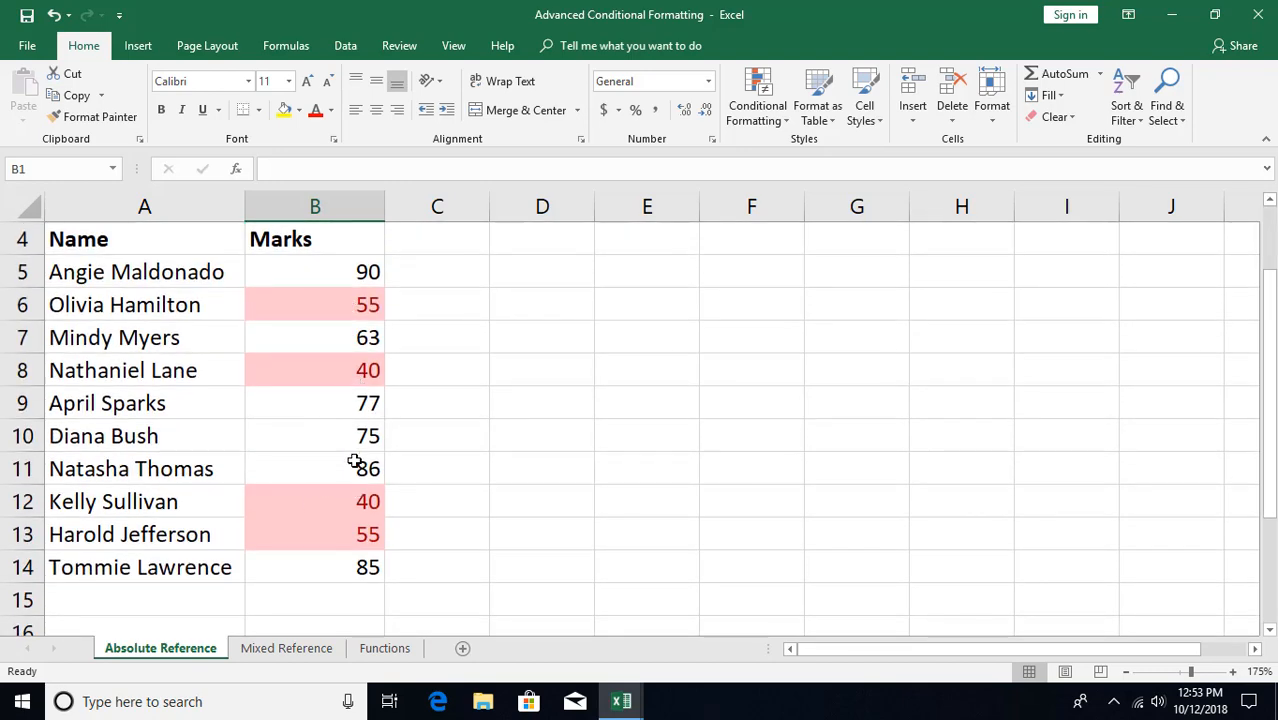
pyautogui.scroll(1, 356, 460)
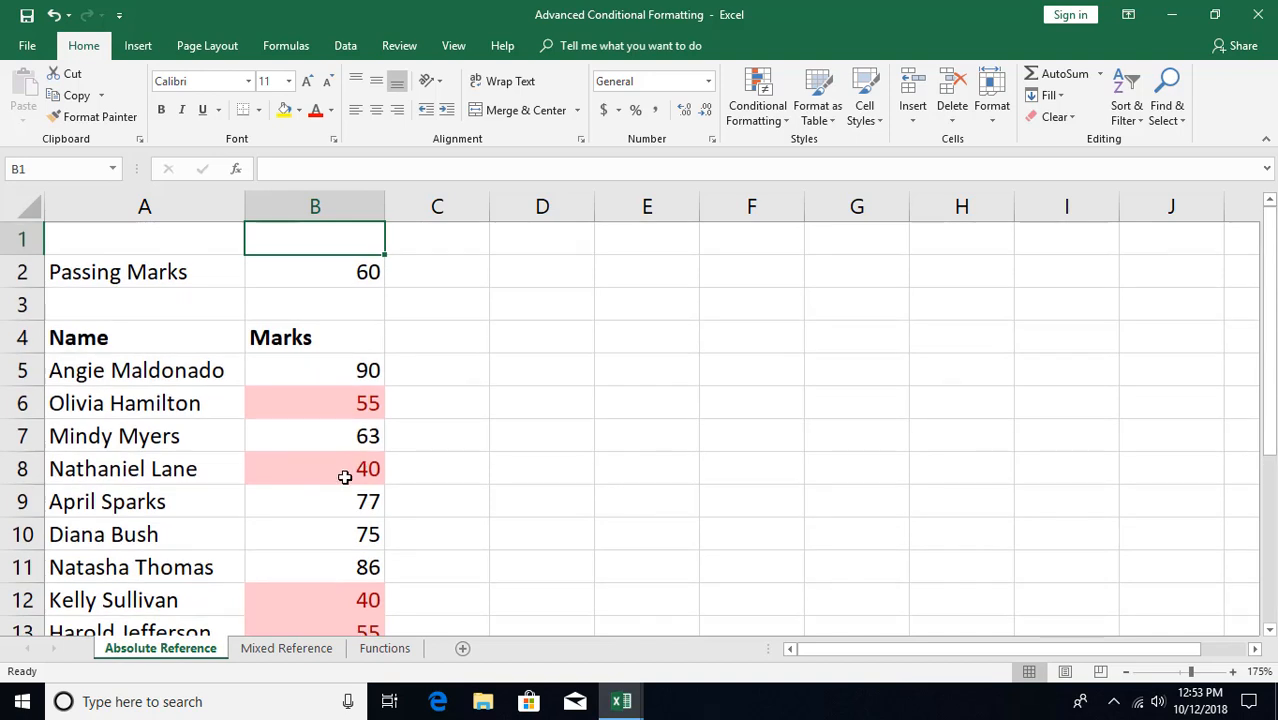
# Switch to the Mixed Reference sheet and compare the East region's previous-year and current-year figures.
pyautogui.click(282, 650)
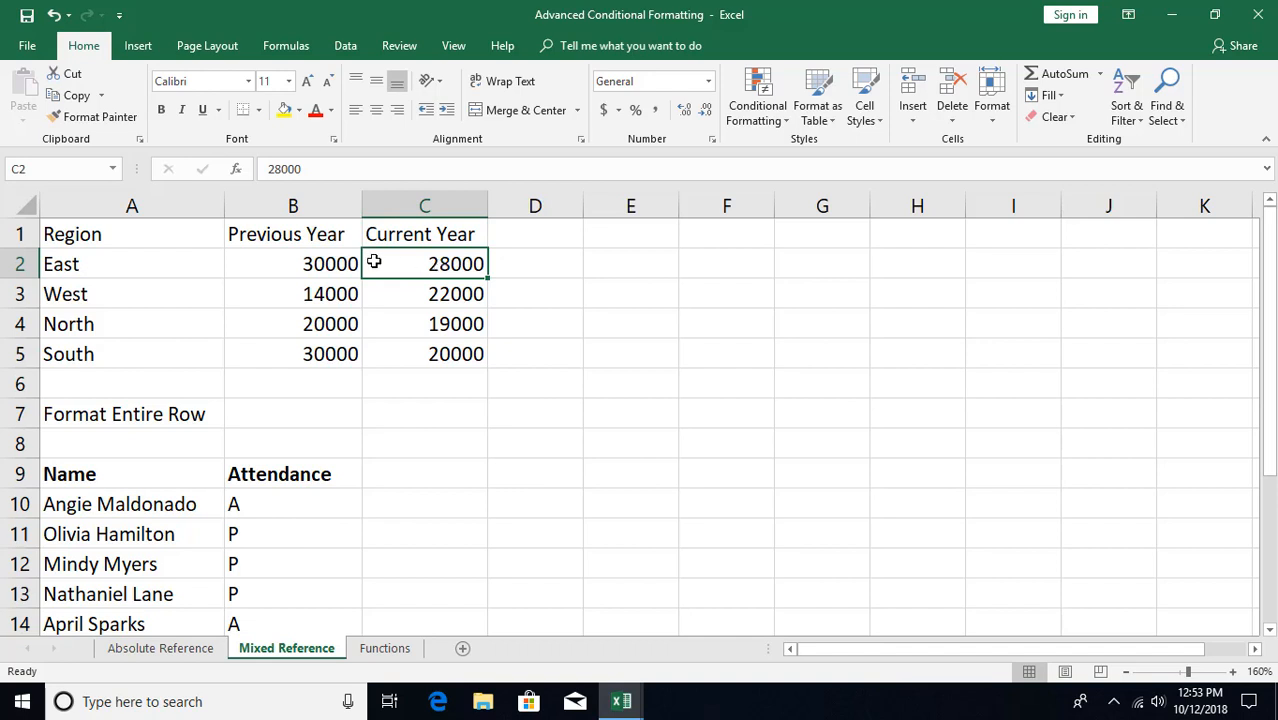
pyautogui.click(342, 264)
pyautogui.click(432, 264)
pyautogui.click(322, 264)
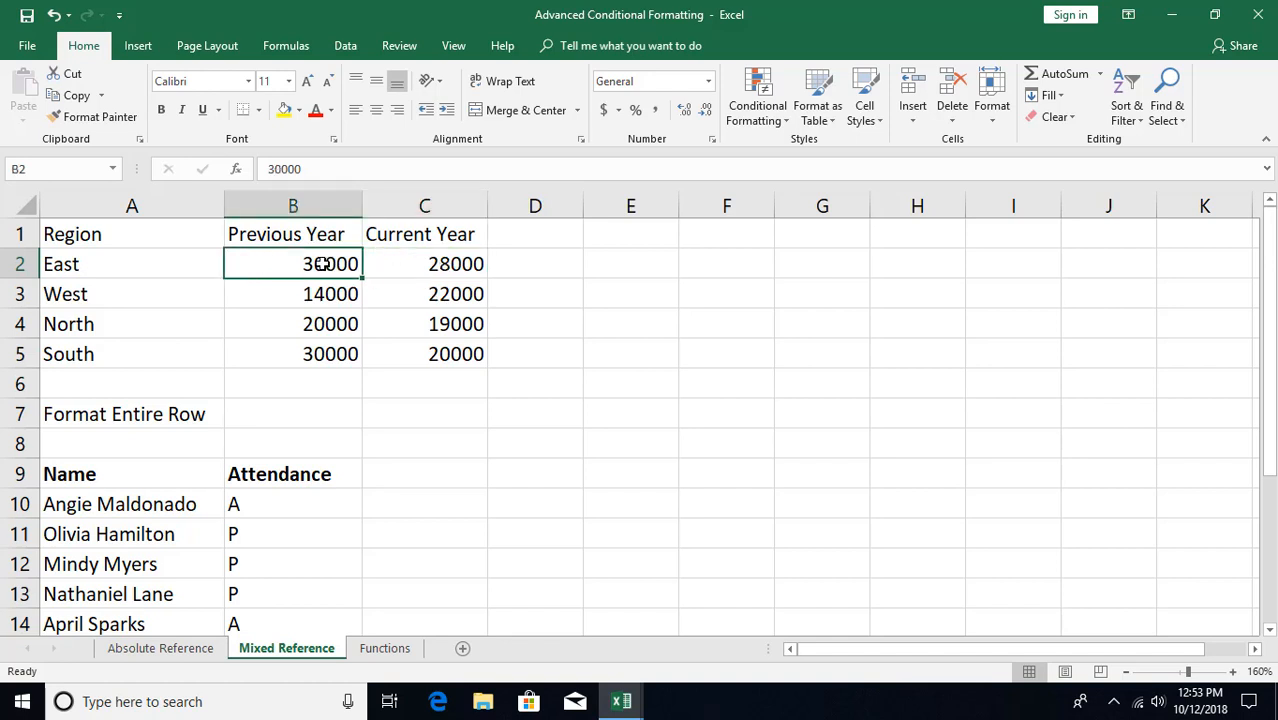
pyautogui.click(447, 270)
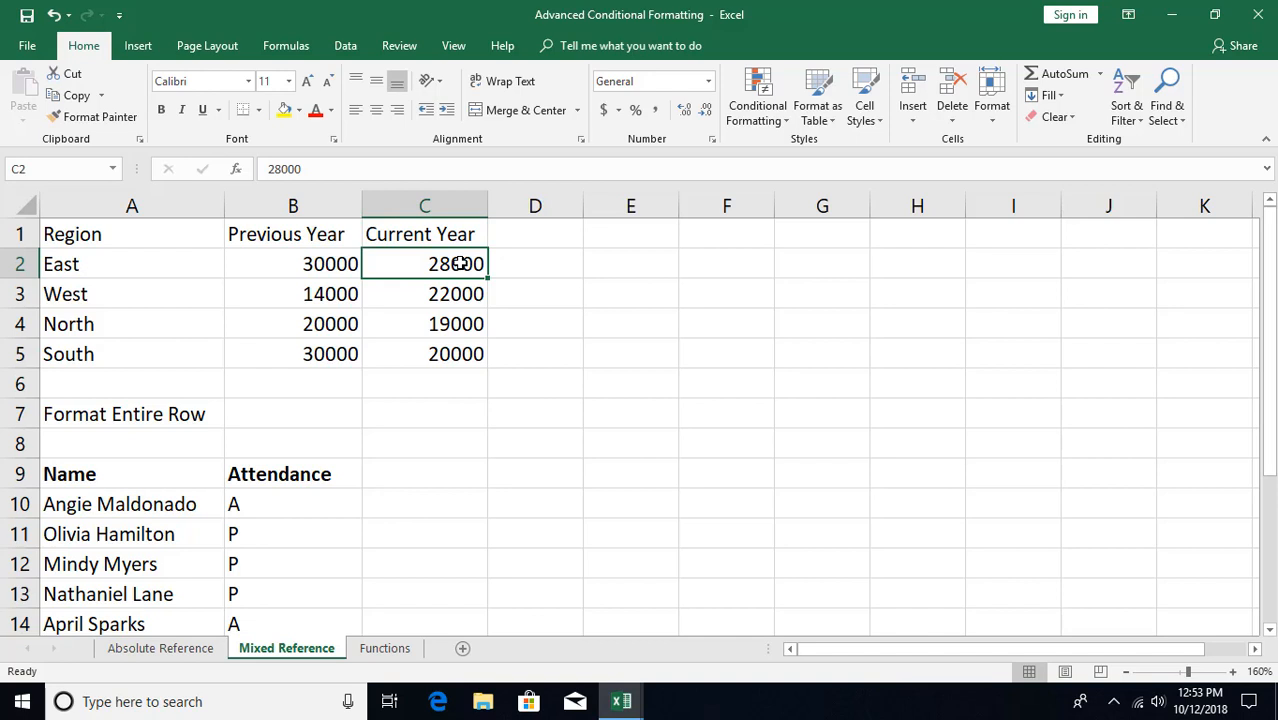
pyautogui.click(332, 270)
pyautogui.click(415, 266)
# Highlight the current-year values in C2:C5 that are less than =$B2 with Light Red Fill with Dark Red Text.
pyautogui.moveTo(433, 263); pyautogui.dragTo(432, 348)
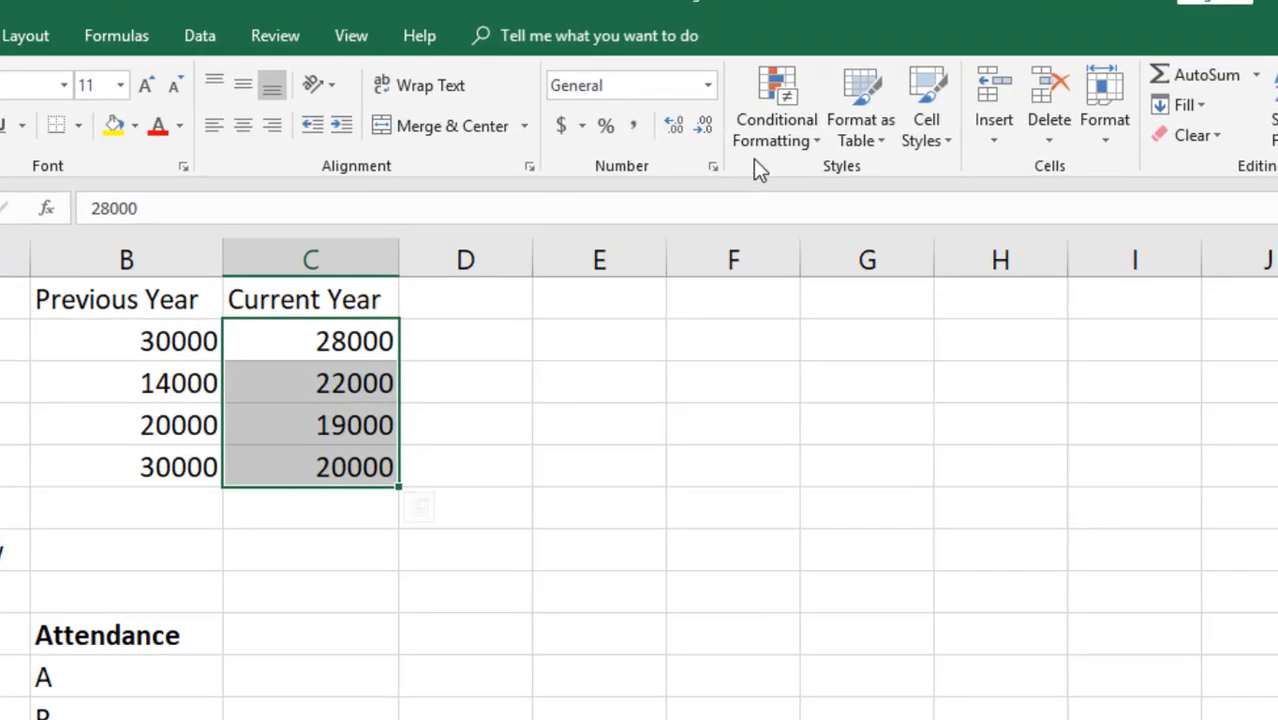
pyautogui.click(769, 134)
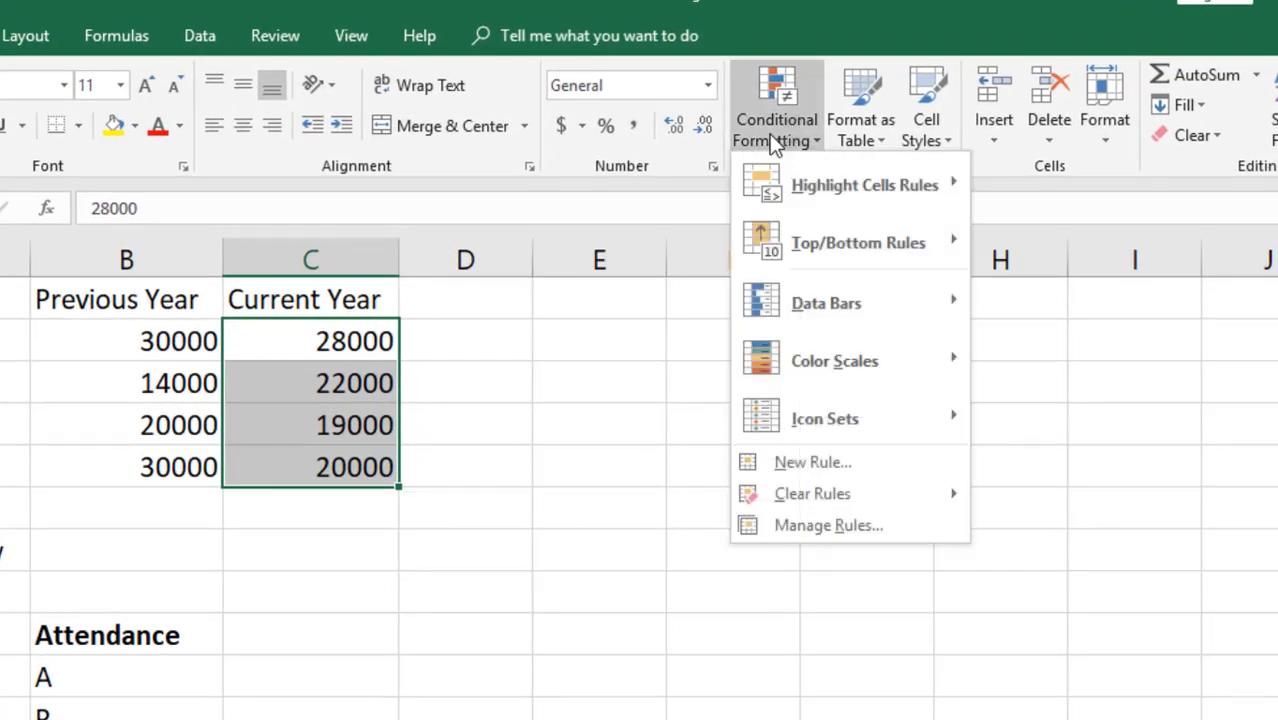
pyautogui.moveTo(828, 184)
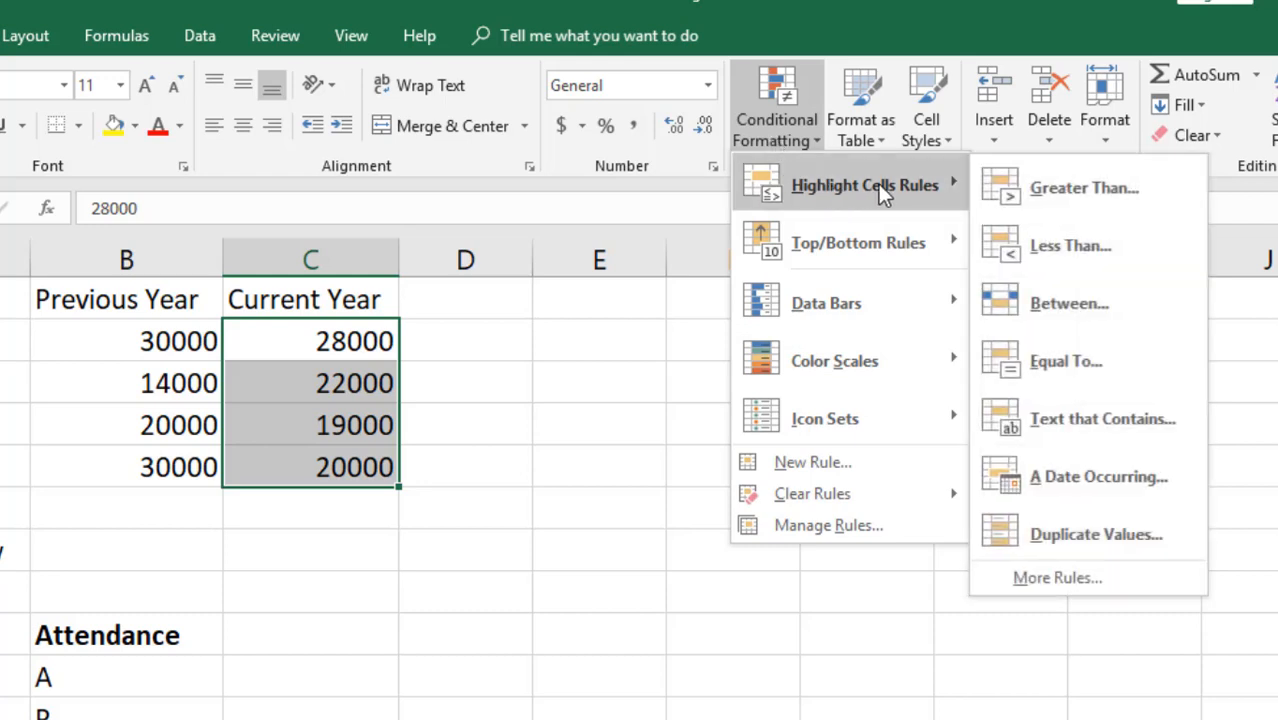
pyautogui.click(1031, 237)
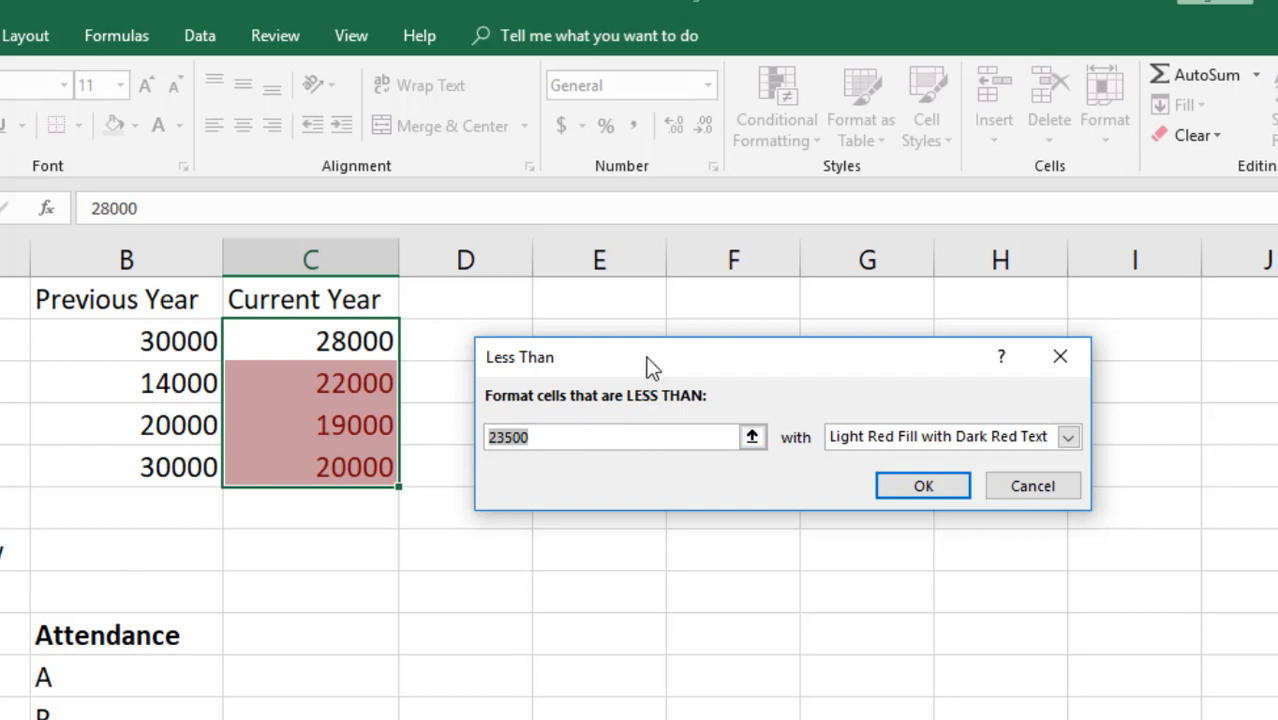
pyautogui.moveTo(645, 362); pyautogui.dragTo(687, 358)
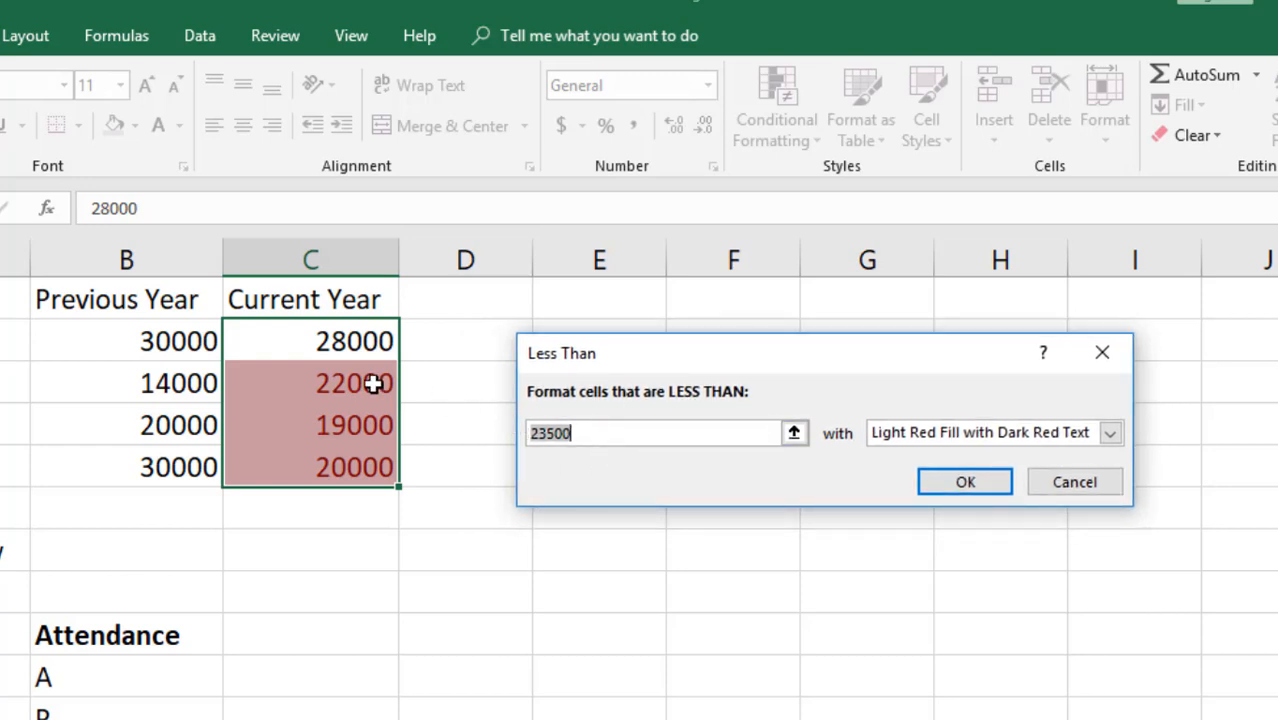
pyautogui.click(150, 340)
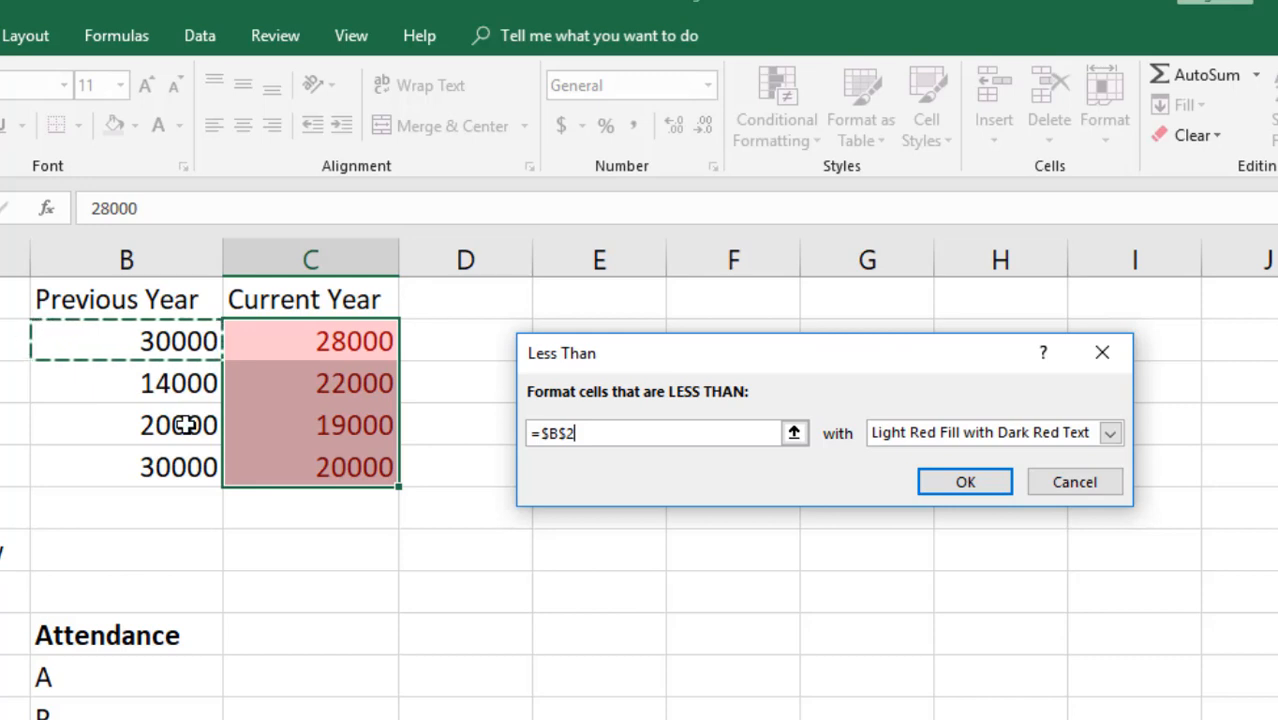
pyautogui.press('F4')
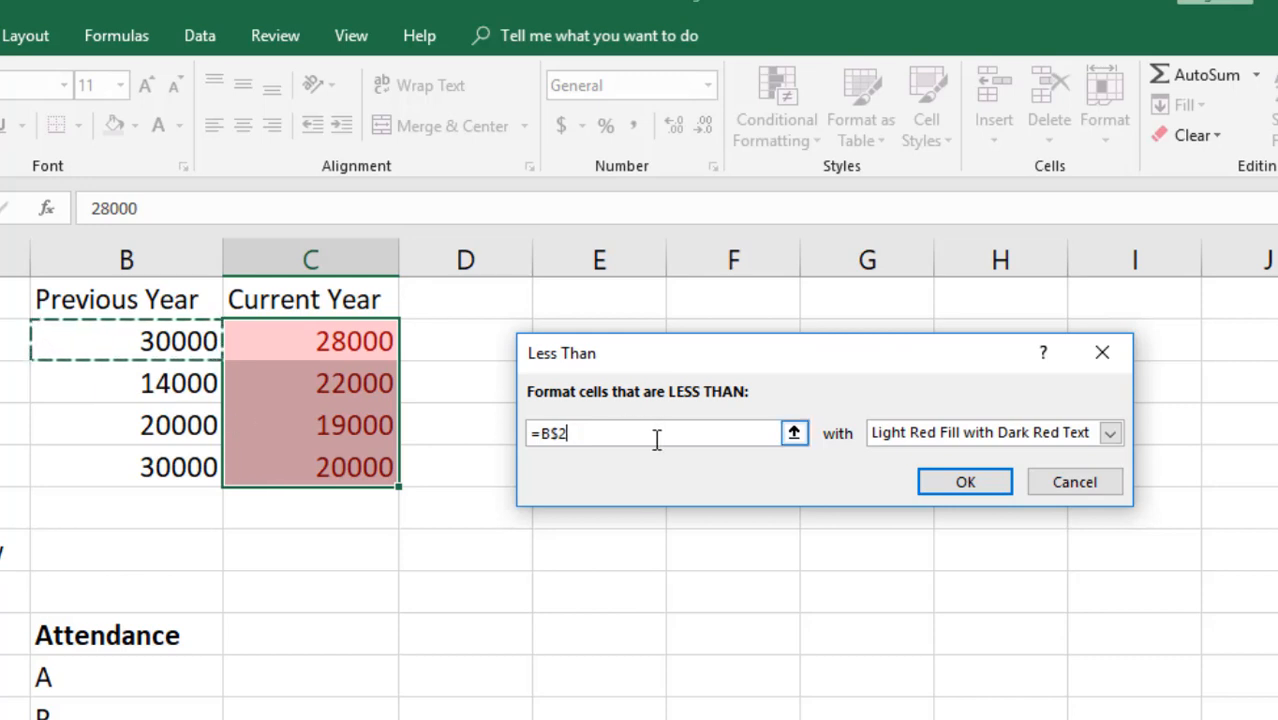
pyautogui.press('F4')
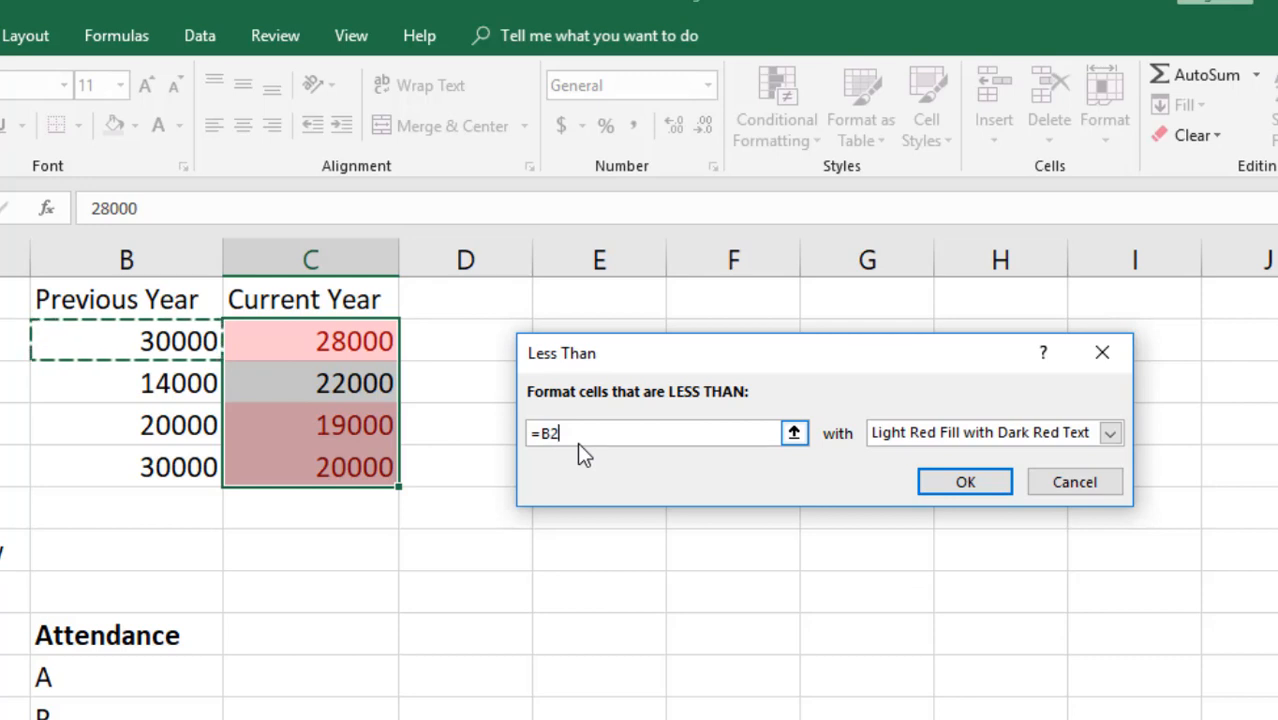
pyautogui.press('F4')
pyautogui.press('F4')
pyautogui.press('F4')
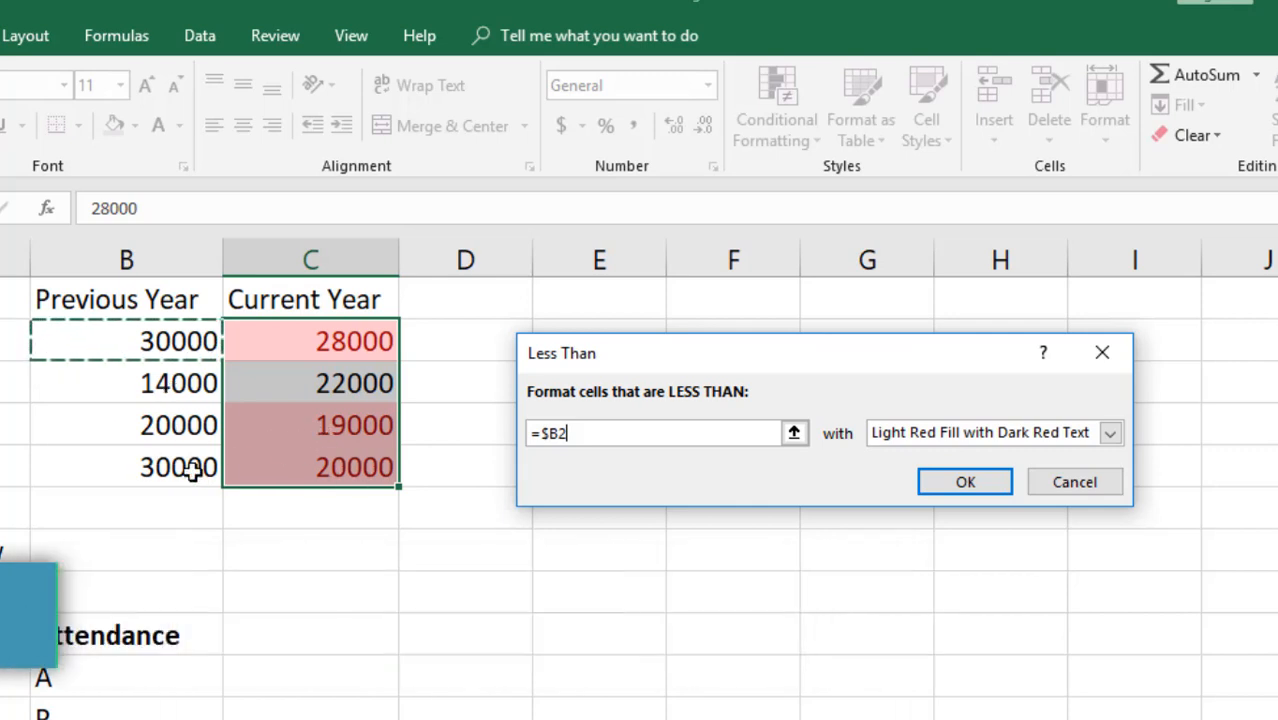
pyautogui.click(965, 483)
pyautogui.click(326, 560)
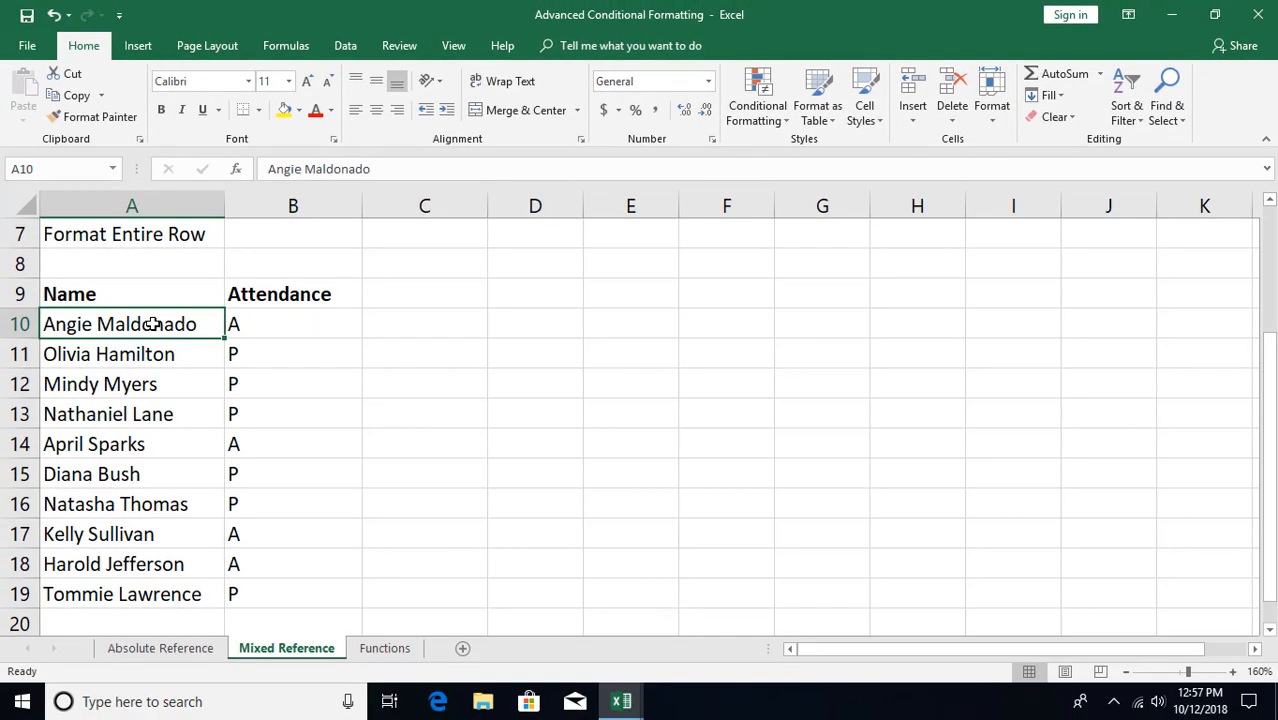
pyautogui.click(246, 324)
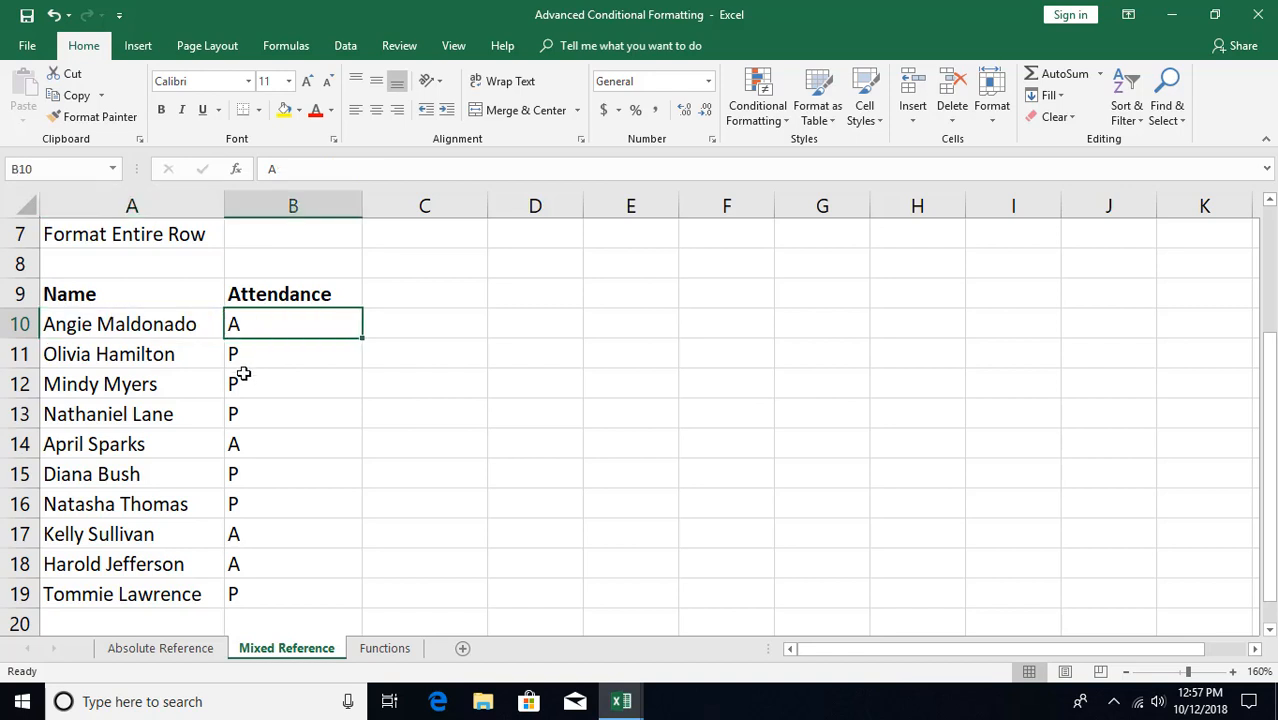
pyautogui.click(241, 444)
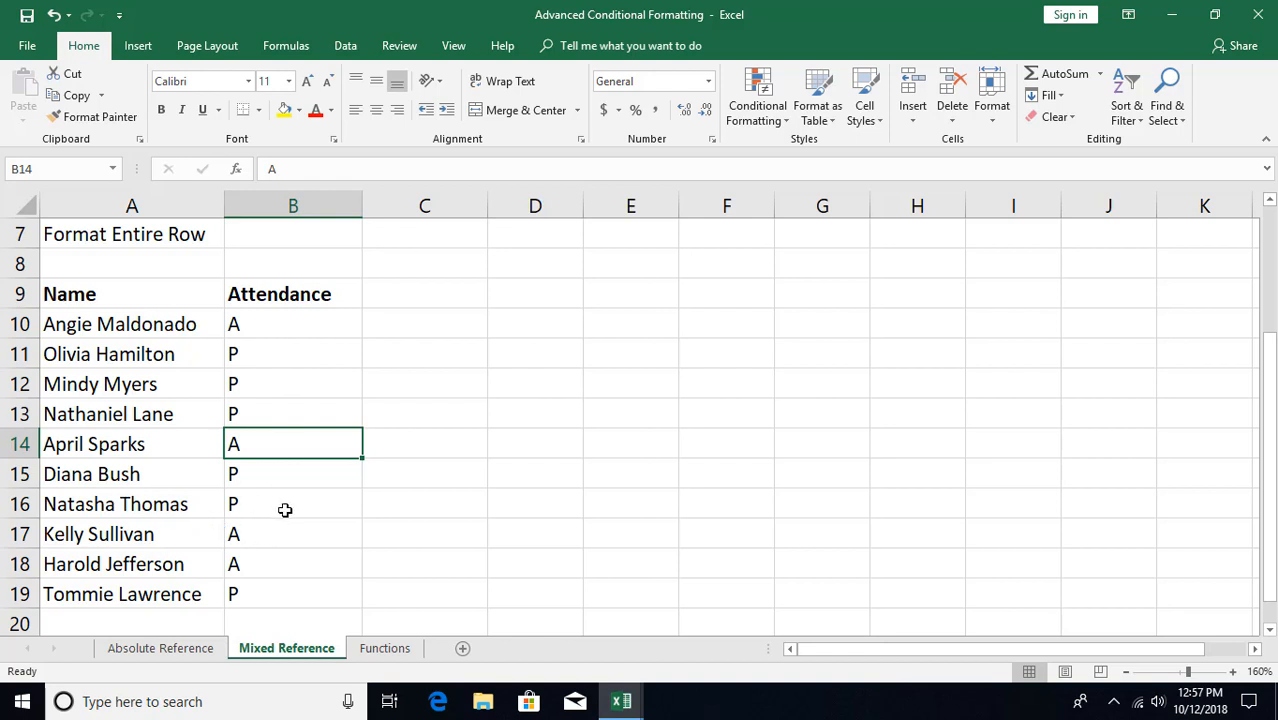
# Create a formula-based conditional formatting rule for the attendance rows A10:B19 using =$B10="A".
pyautogui.moveTo(95, 325); pyautogui.dragTo(265, 590)
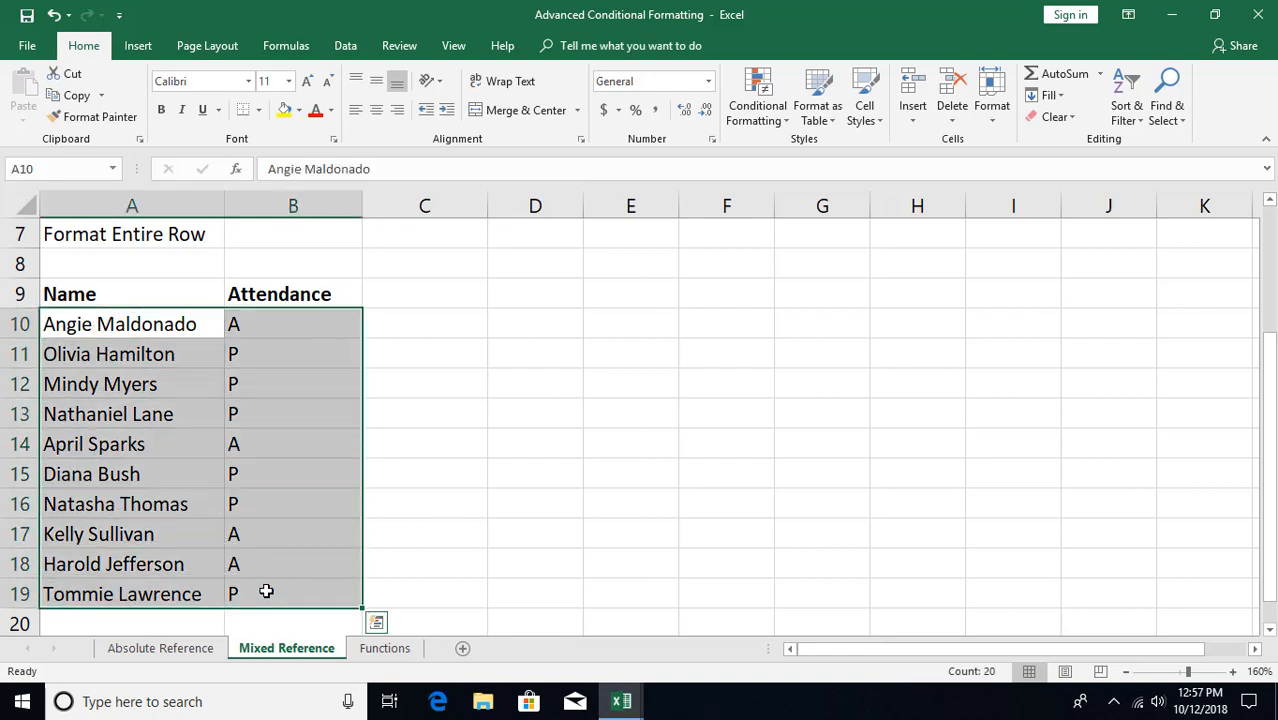
pyautogui.click(759, 114)
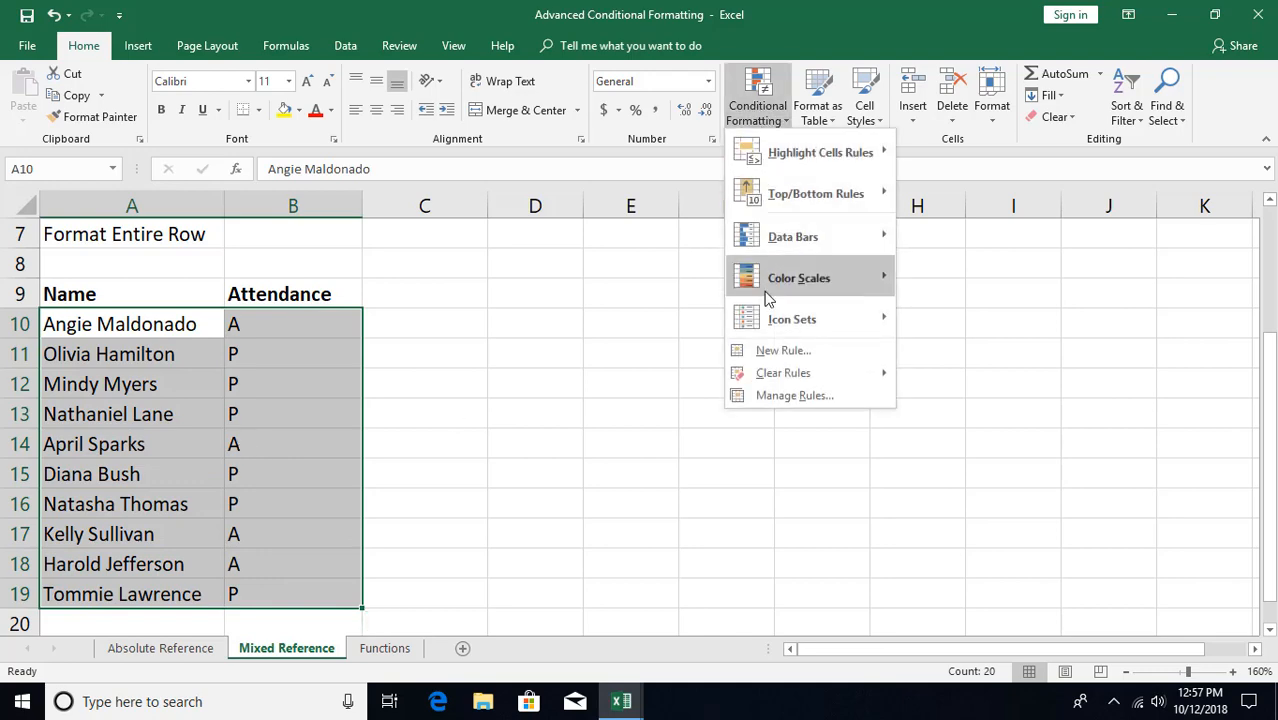
pyautogui.click(767, 352)
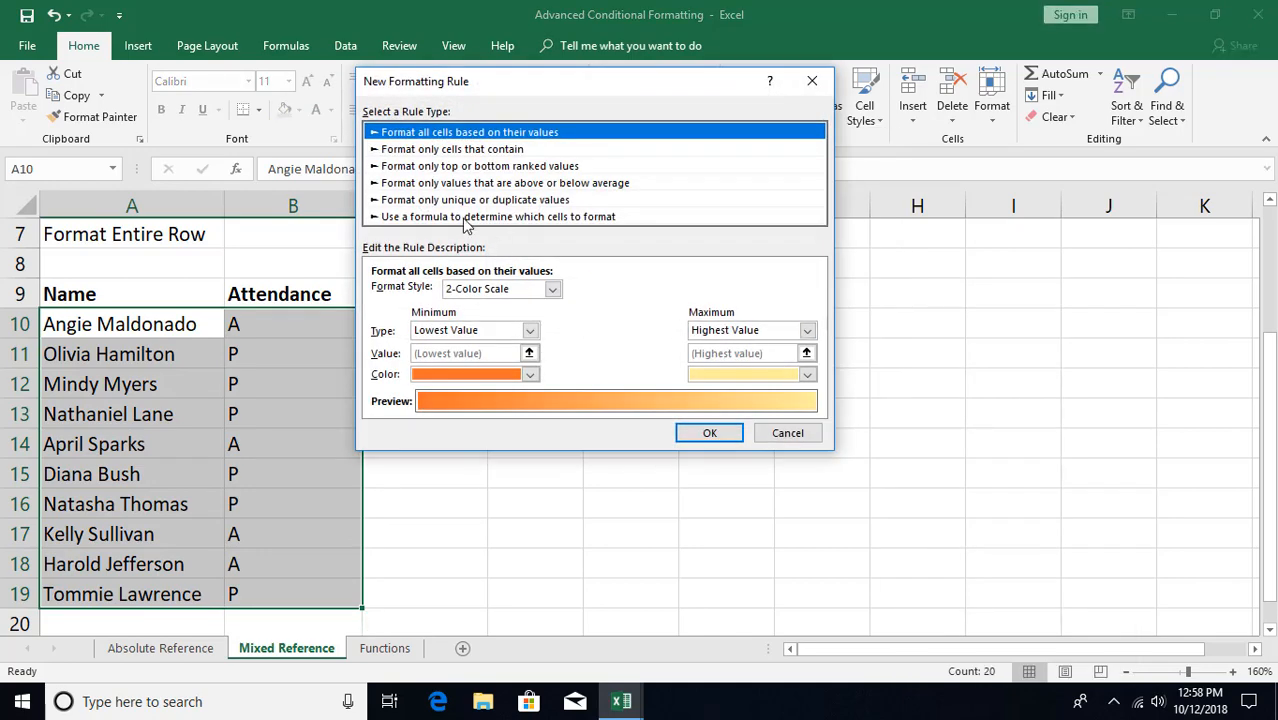
pyautogui.moveTo(505, 88); pyautogui.dragTo(647, 160)
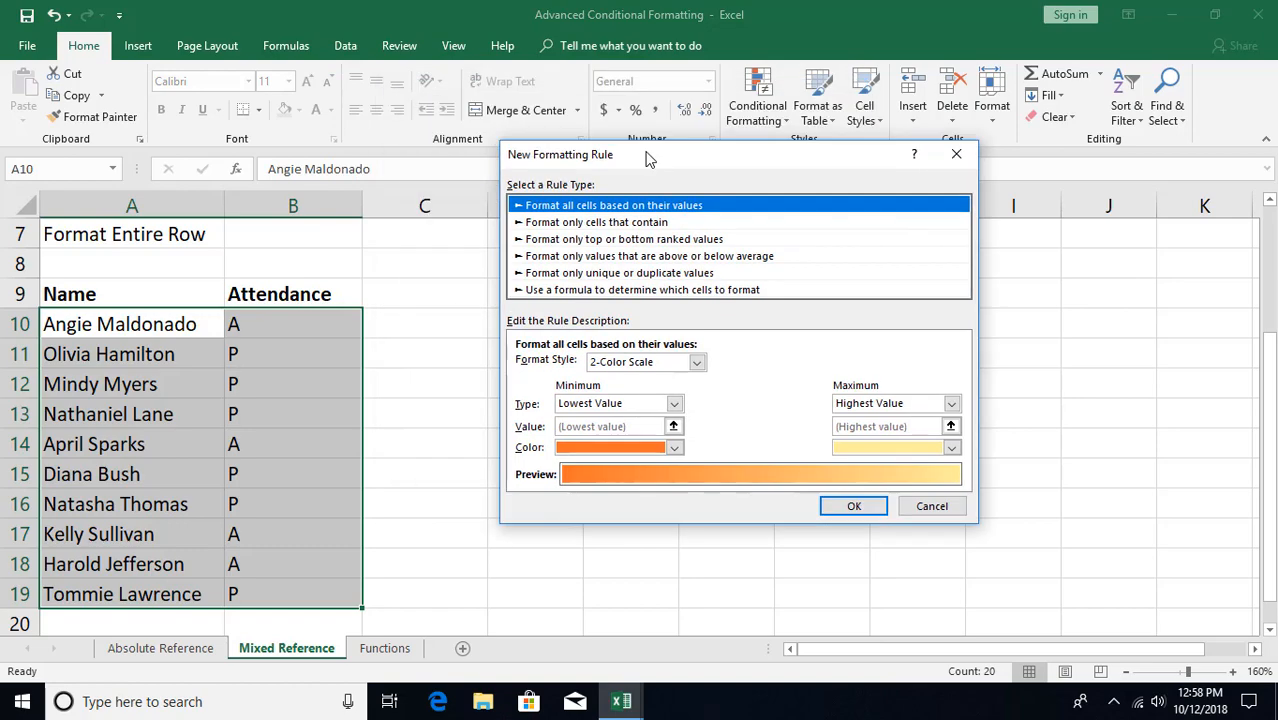
pyautogui.click(580, 290)
pyautogui.click(531, 366)
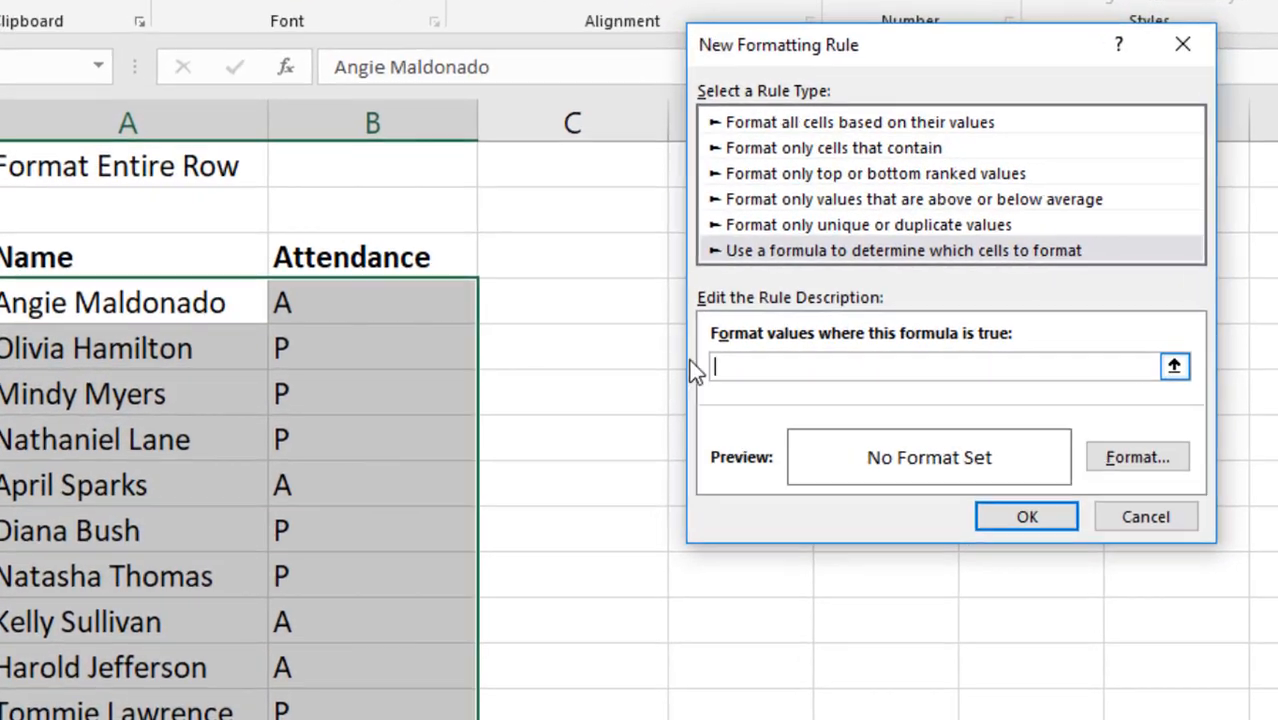
pyautogui.click(333, 305)
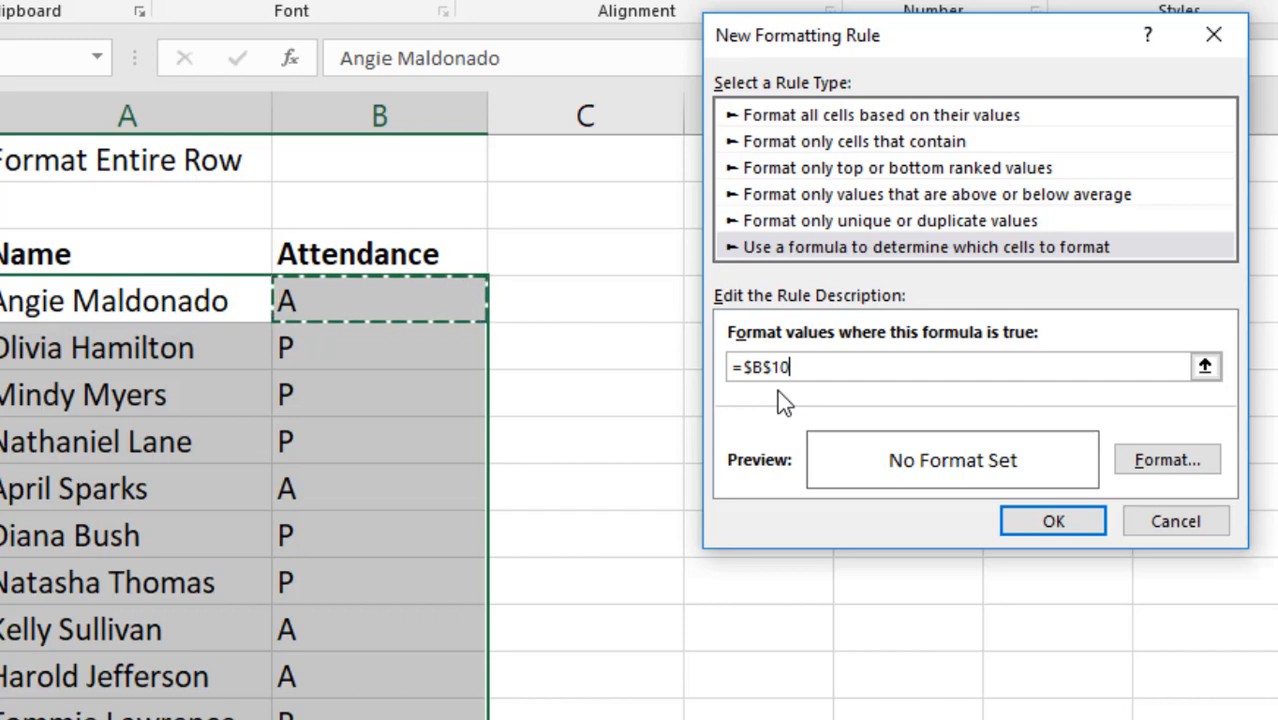
pyautogui.press('F4')
pyautogui.press('F4')
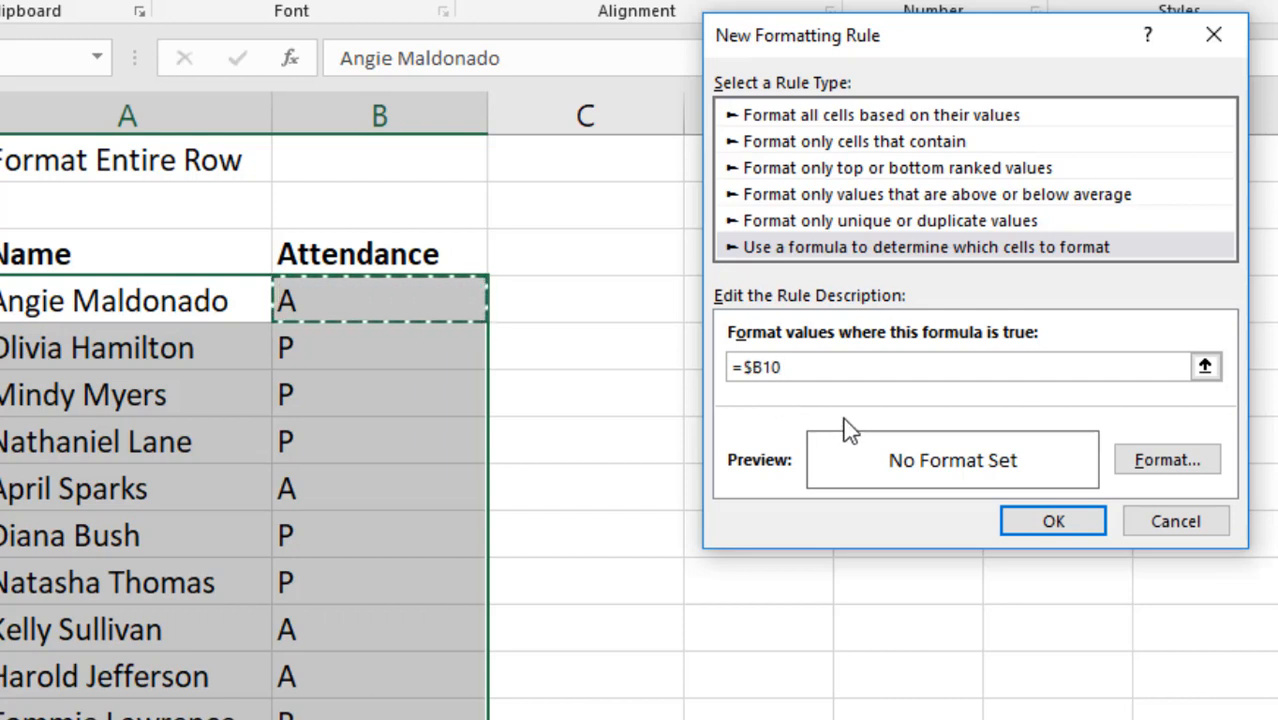
pyautogui.write('=')
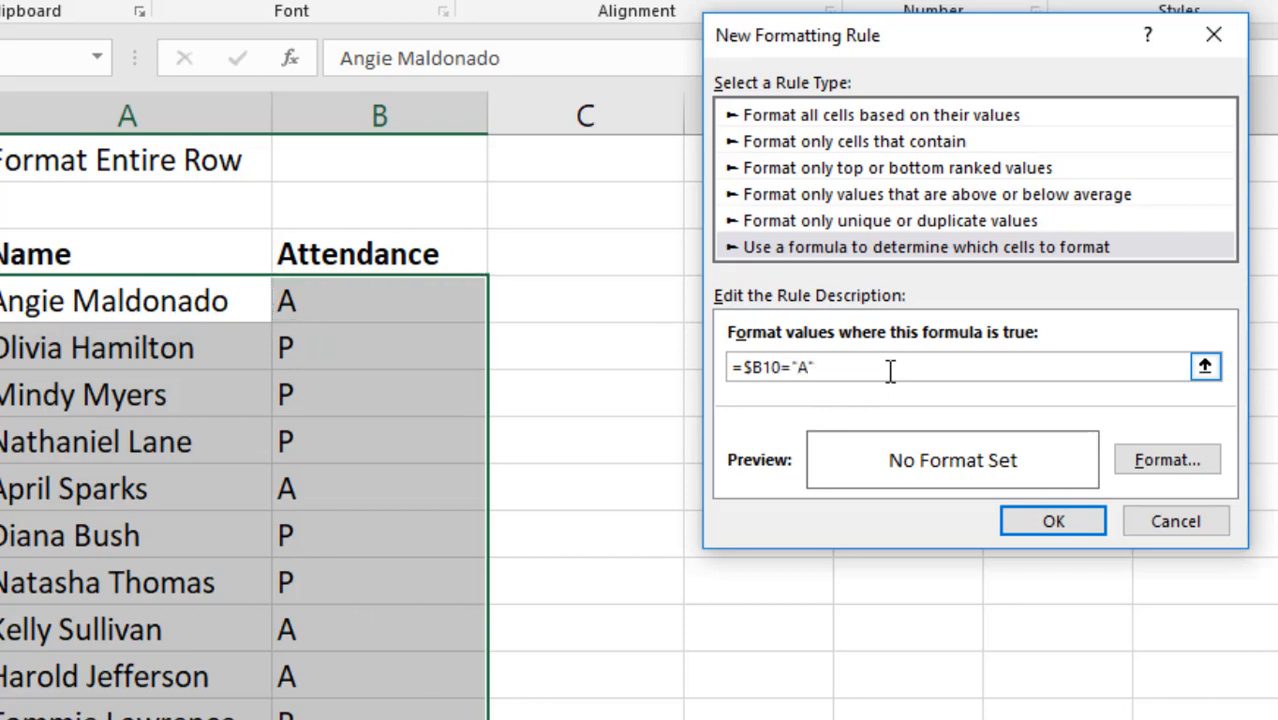
pyautogui.write('"A"')
# Give the attendance rule a standard red font colour and apply it to the rows.
pyautogui.click(1170, 462)
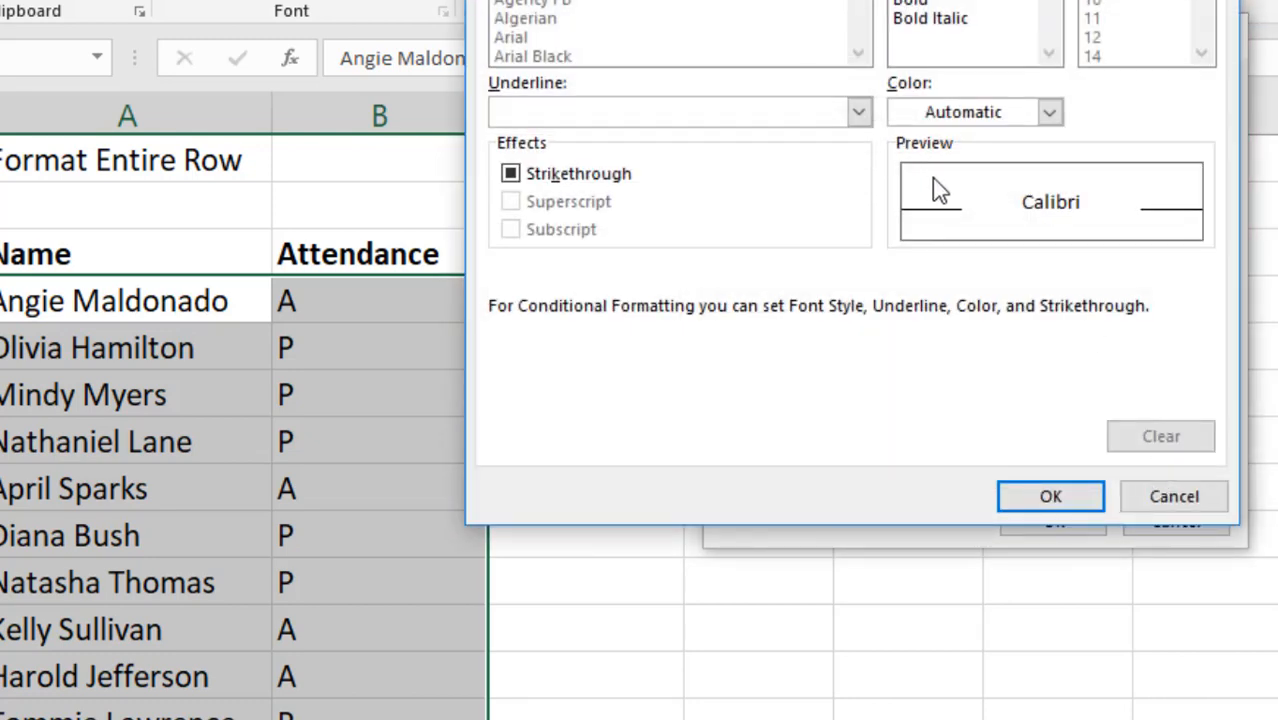
pyautogui.click(1049, 112)
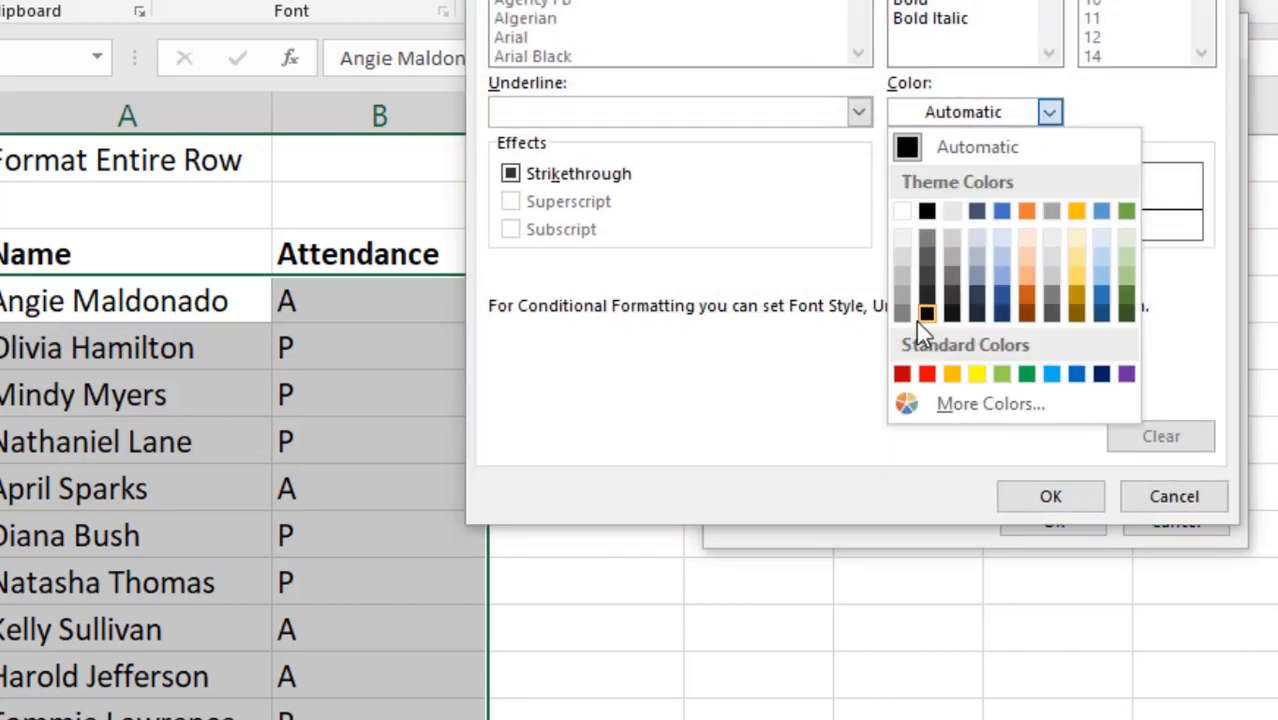
pyautogui.click(927, 373)
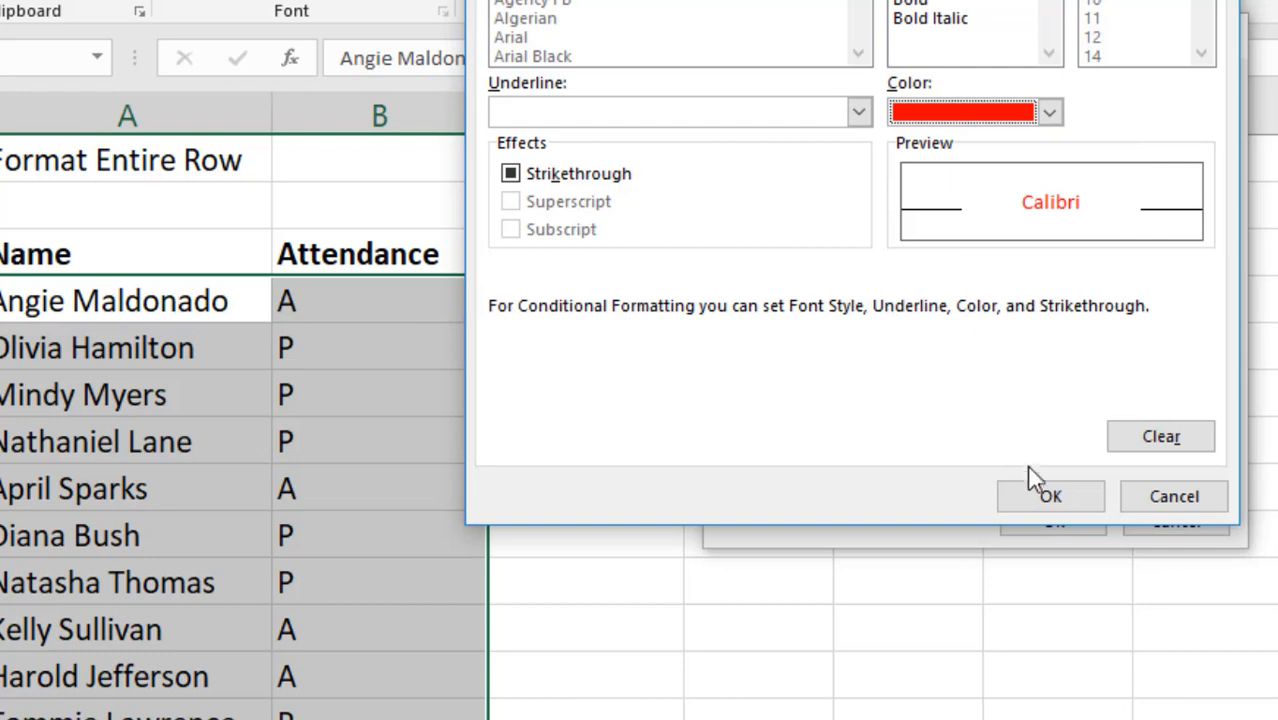
pyautogui.click(1045, 495)
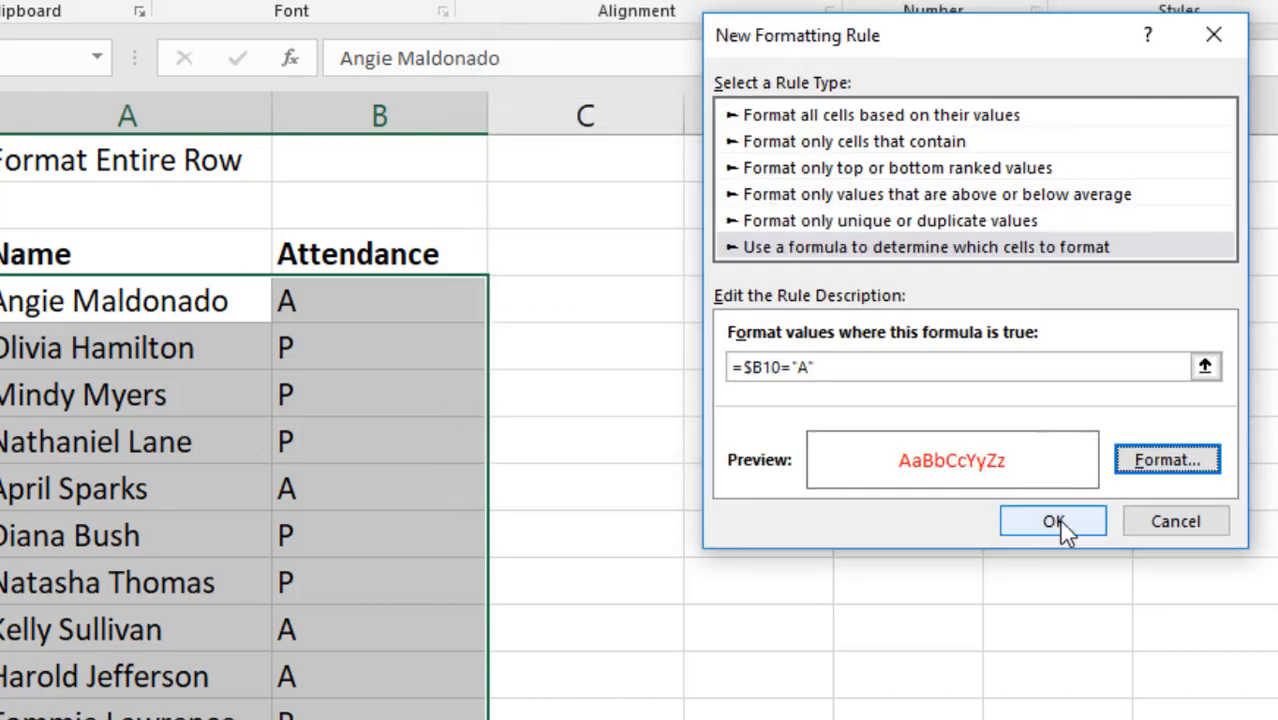
pyautogui.click(1060, 524)
pyautogui.click(590, 458)
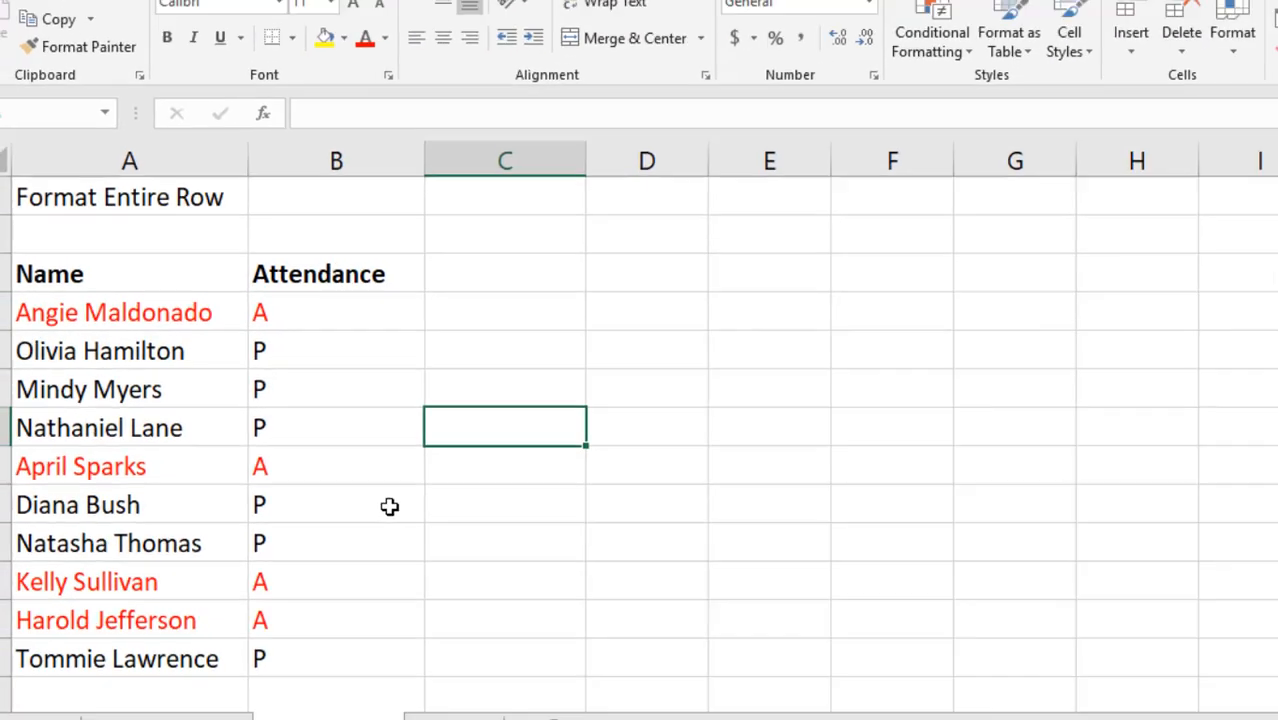
# On the Functions sheet, create a formula-based conditional formatting rule for the names in A2:A9 using =len($A2)=3.
pyautogui.scroll(-3, 365, 523)
pyautogui.click(376, 648)
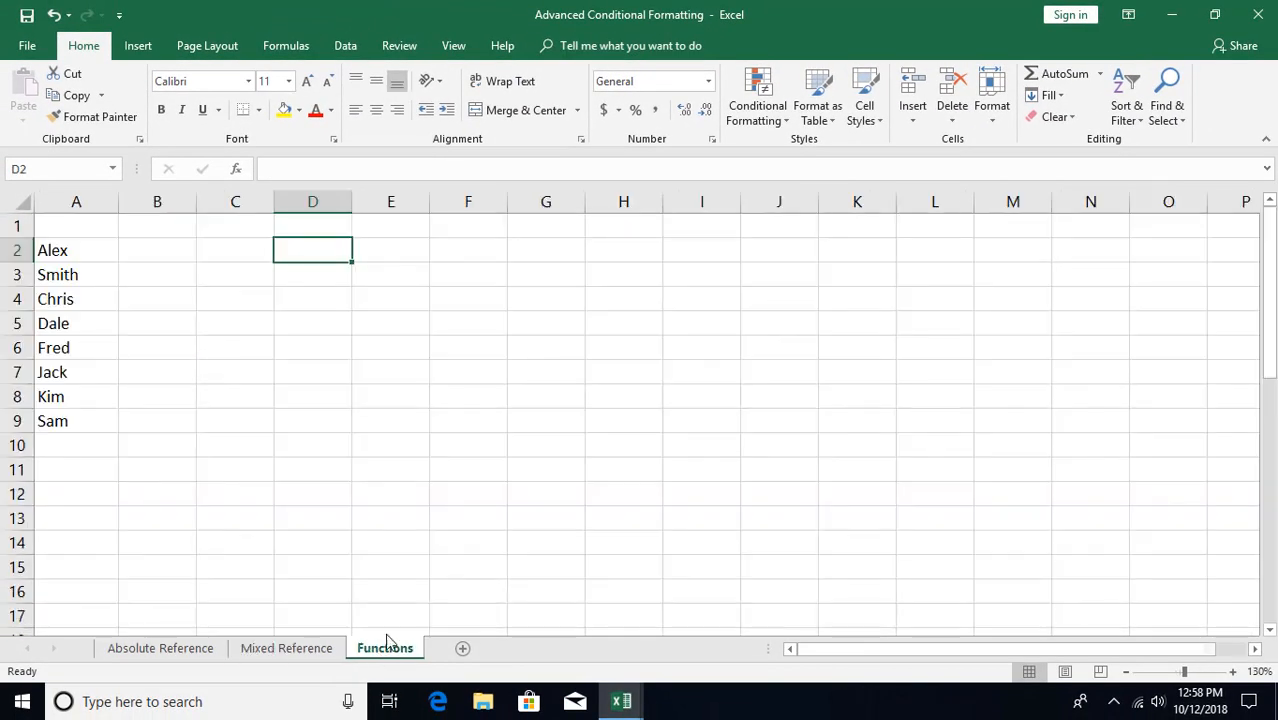
pyautogui.click(79, 265)
pyautogui.click(73, 250)
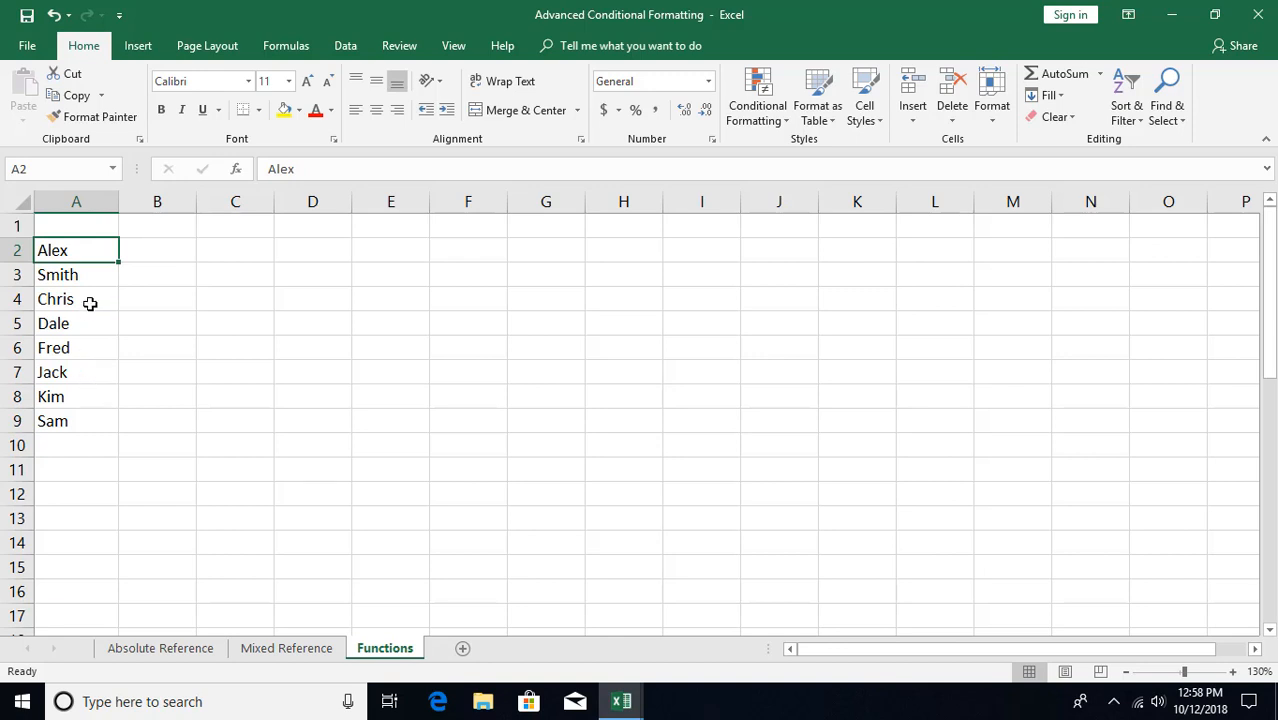
pyautogui.hotkey('ctrl', 'shift', 'Down')
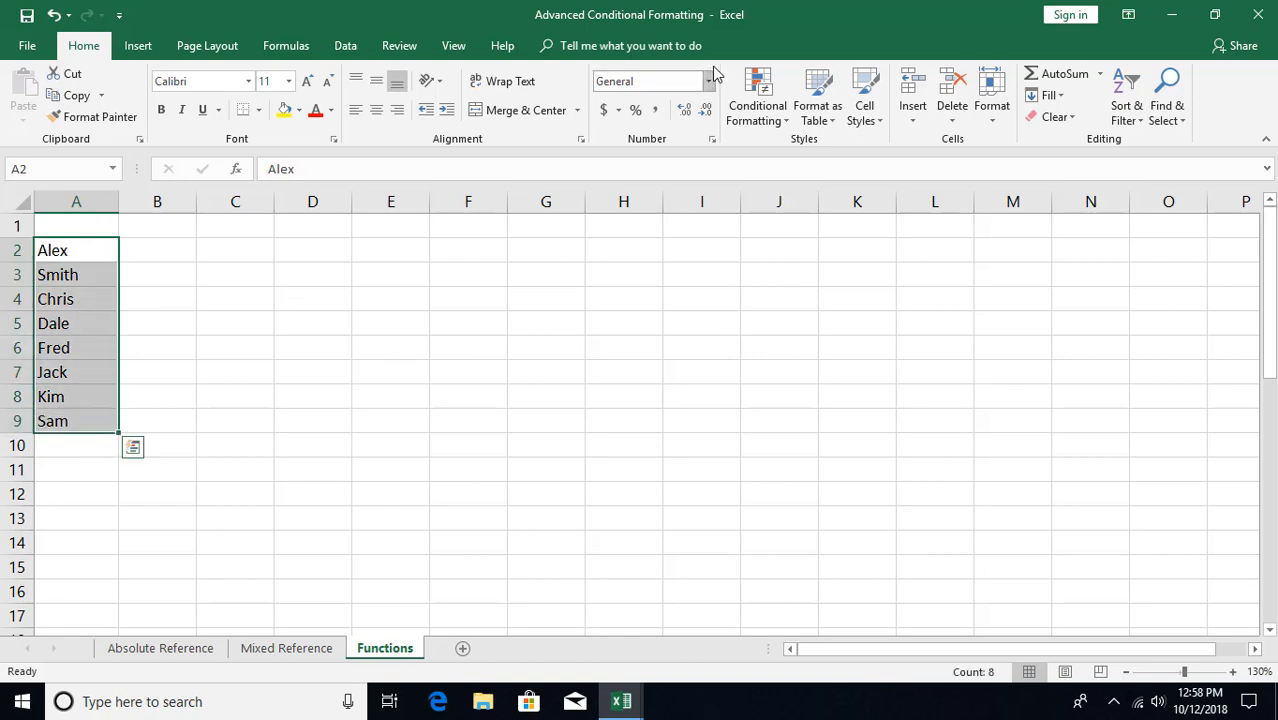
pyautogui.click(744, 118)
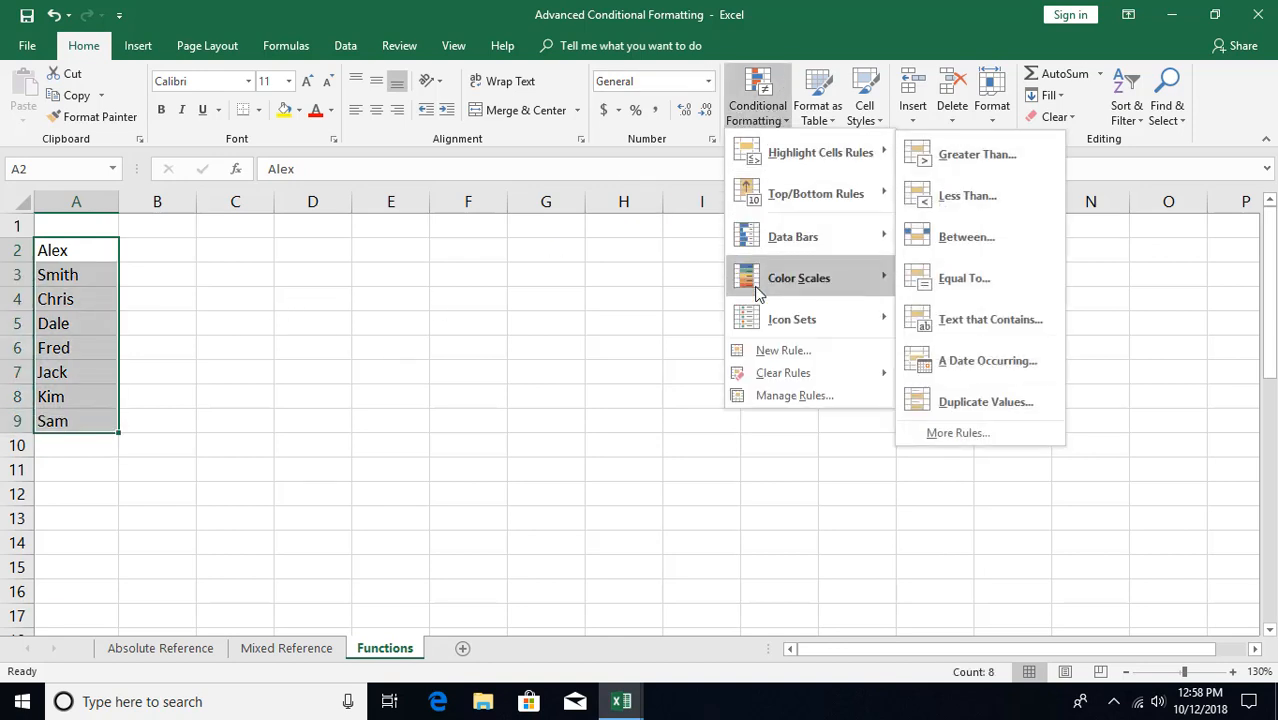
pyautogui.click(762, 350)
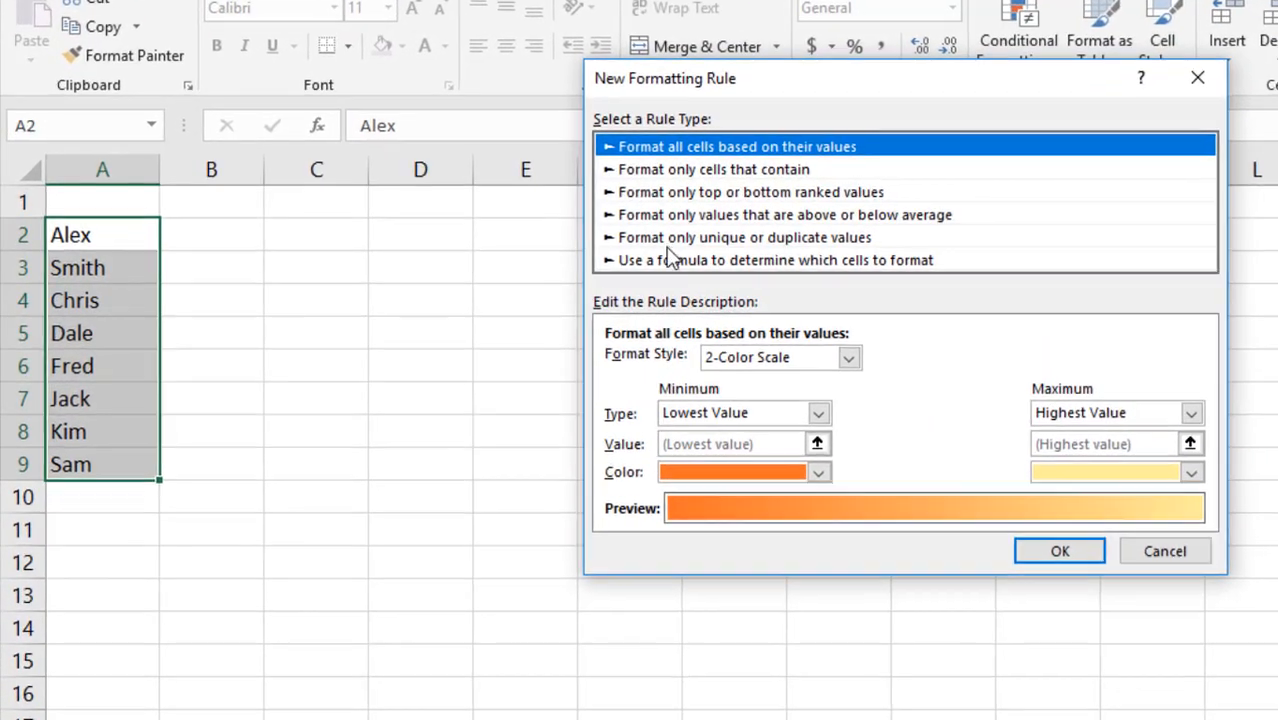
pyautogui.click(538, 269)
pyautogui.click(672, 366)
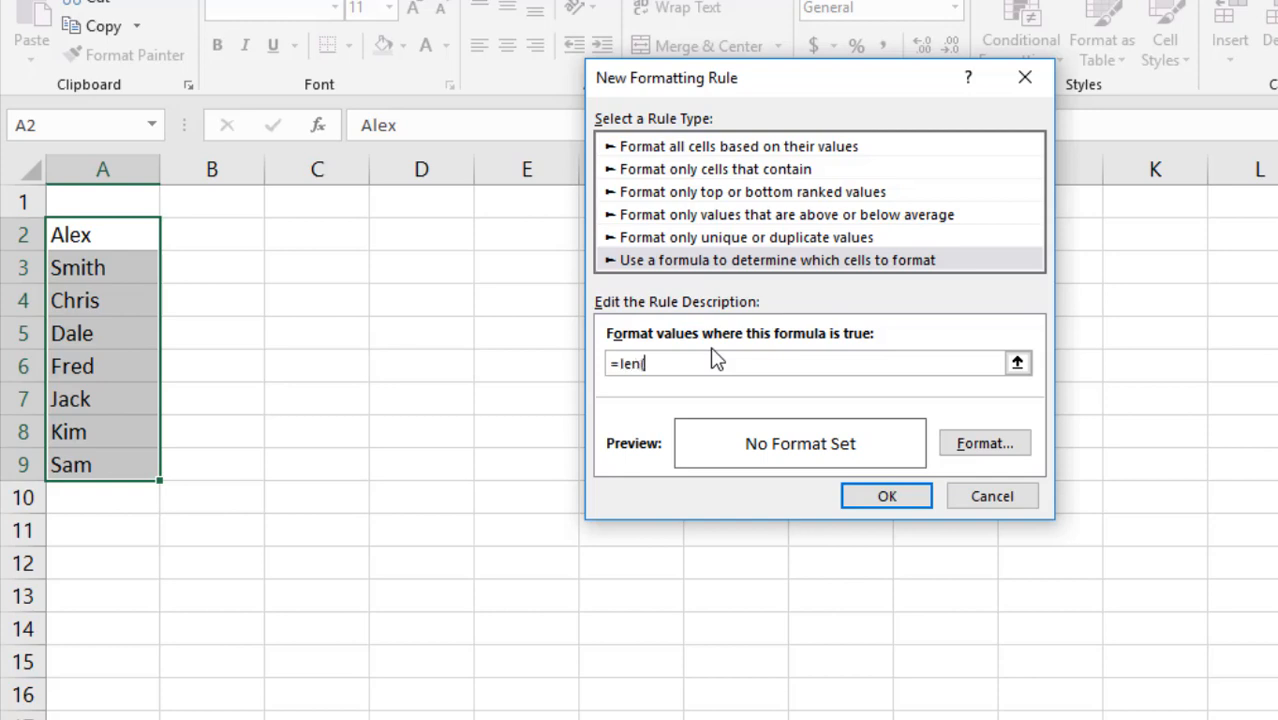
pyautogui.click(89, 235)
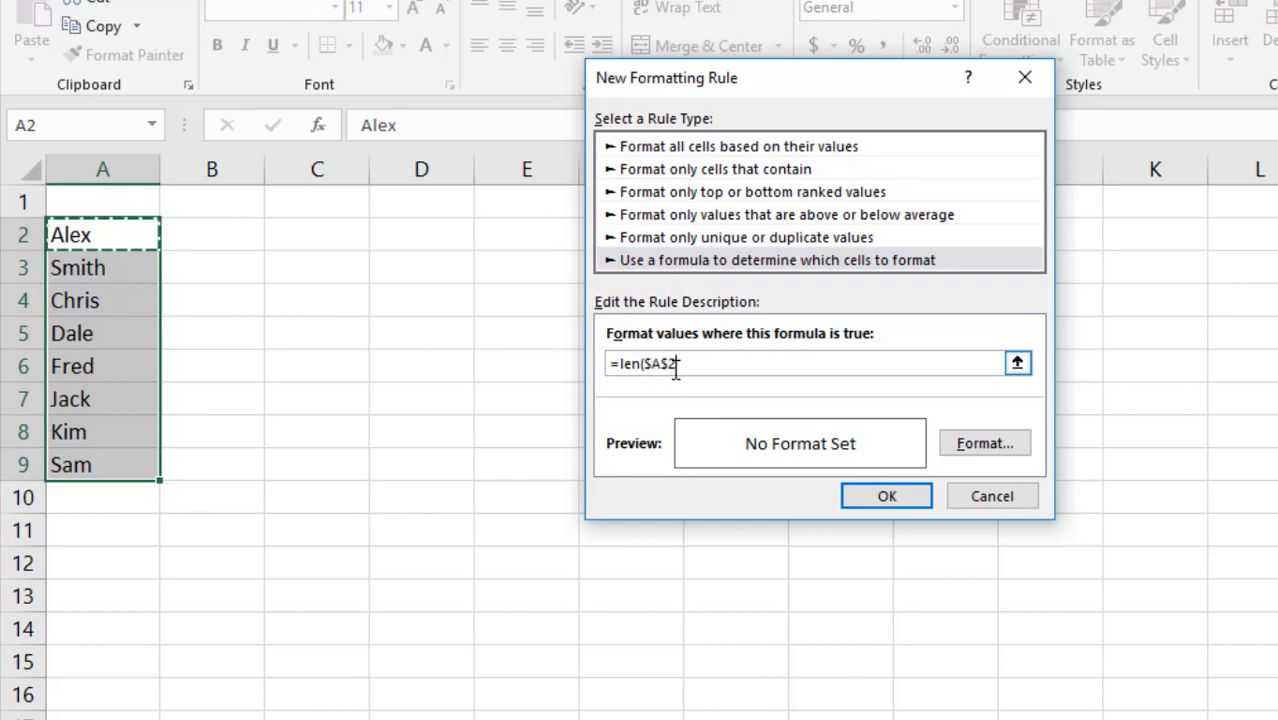
pyautogui.press('F4')
pyautogui.press('F4')
pyautogui.write(')=3')
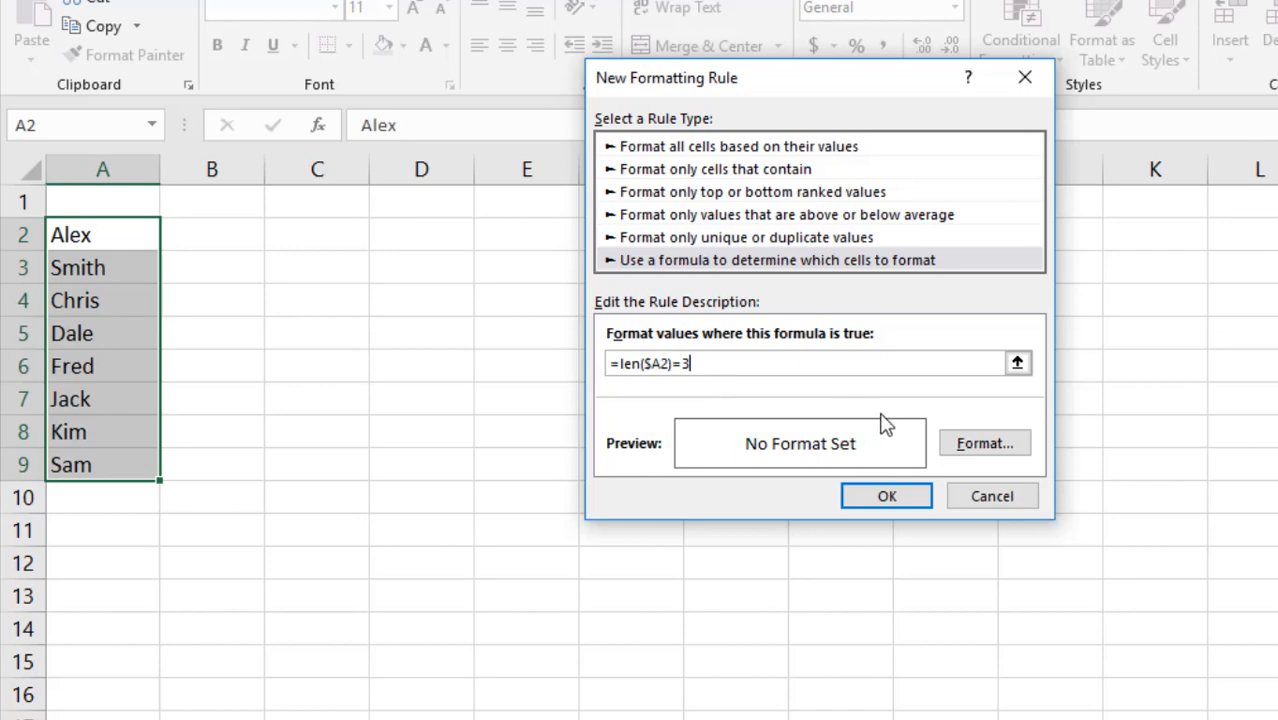
# Give the name-length rule a standard red font colour, apply it, and check the three-letter names.
pyautogui.click(1018, 442)
pyautogui.click(1012, 240)
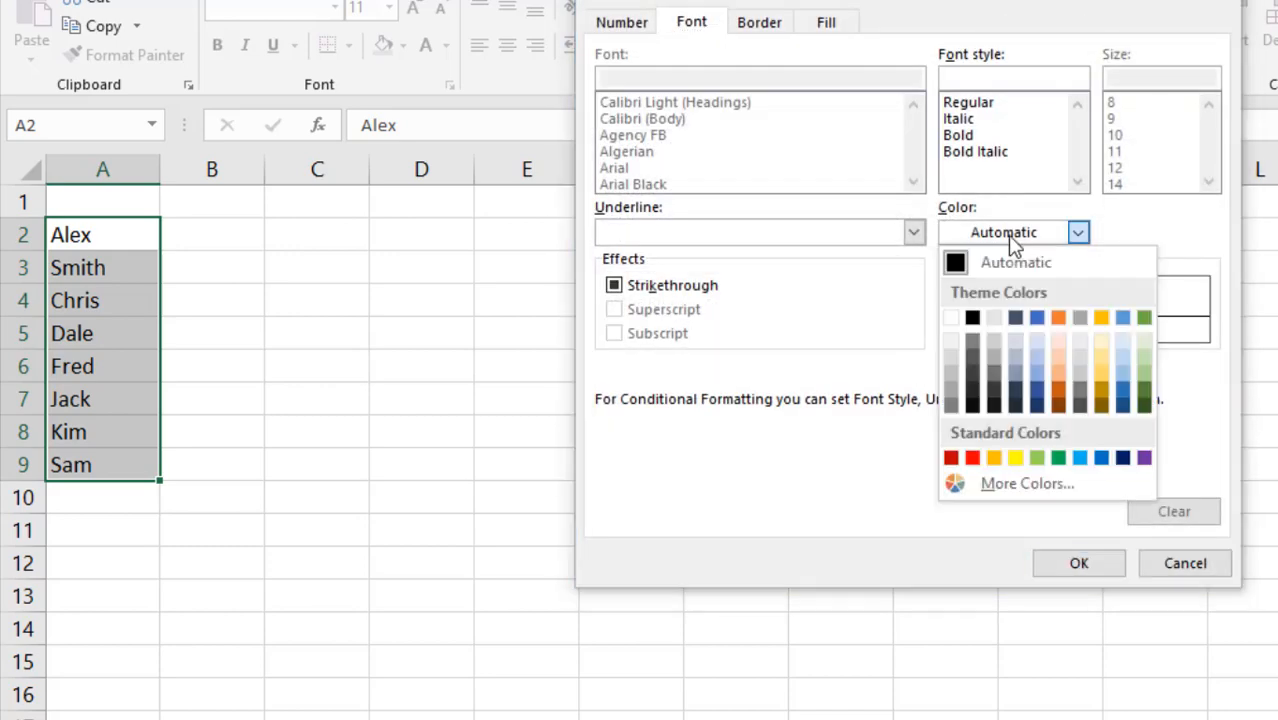
pyautogui.click(972, 457)
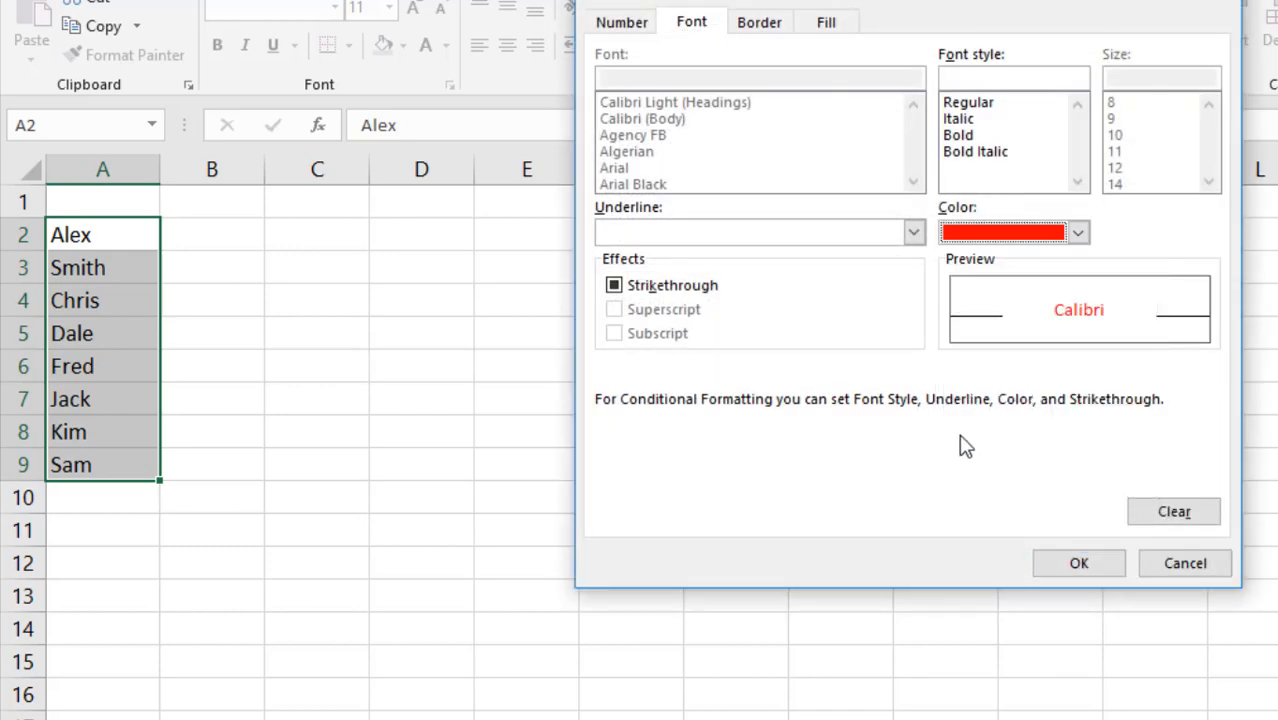
pyautogui.click(1078, 562)
pyautogui.click(907, 492)
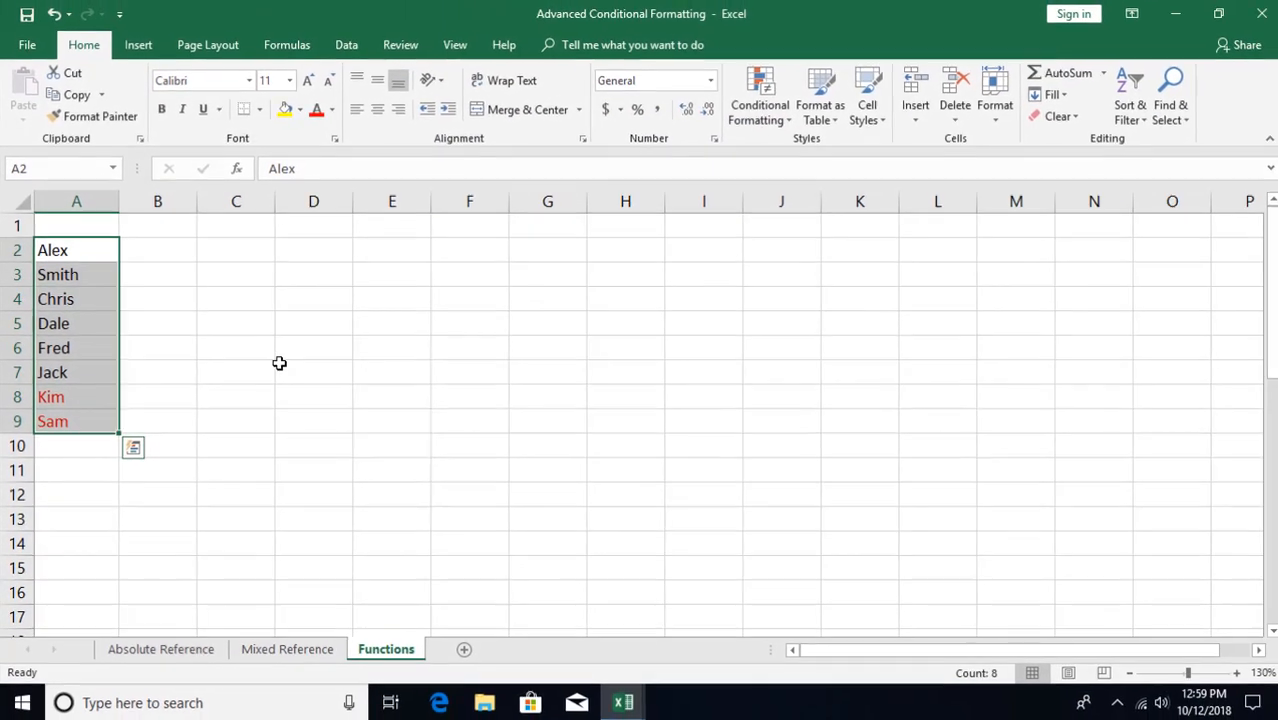
pyautogui.click(279, 363)
pyautogui.click(48, 393)
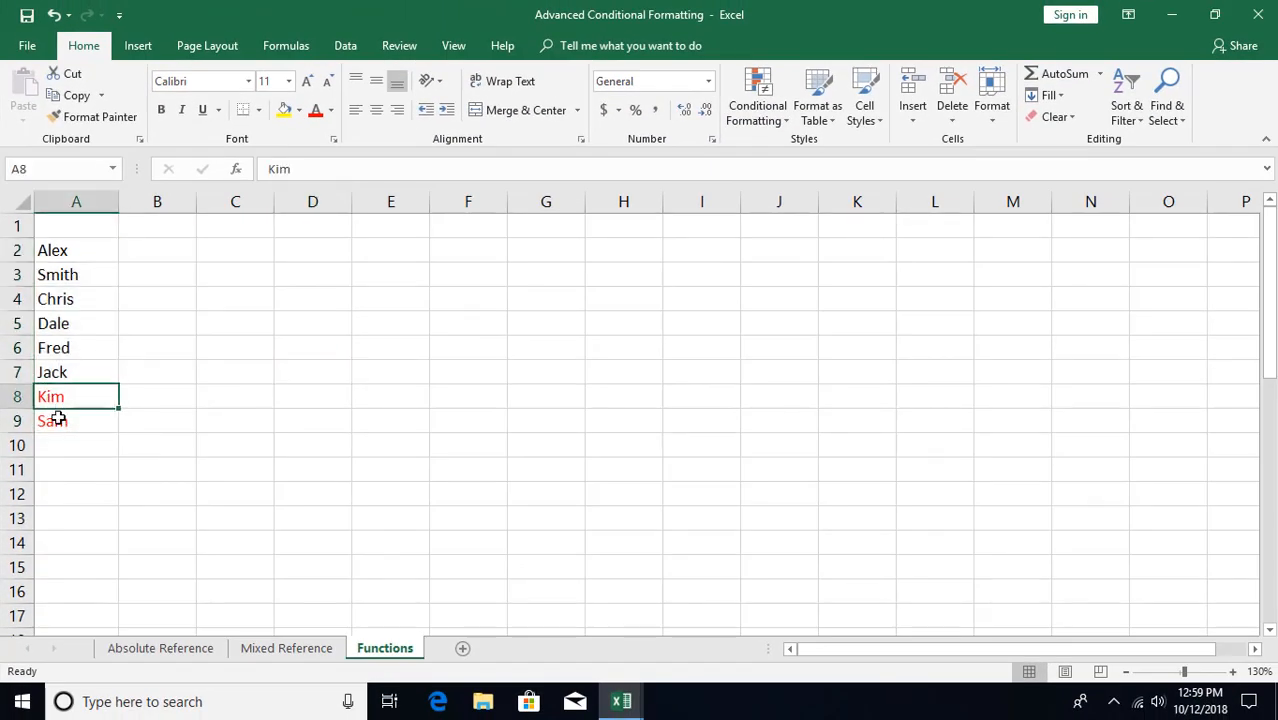
pyautogui.click(50, 416)
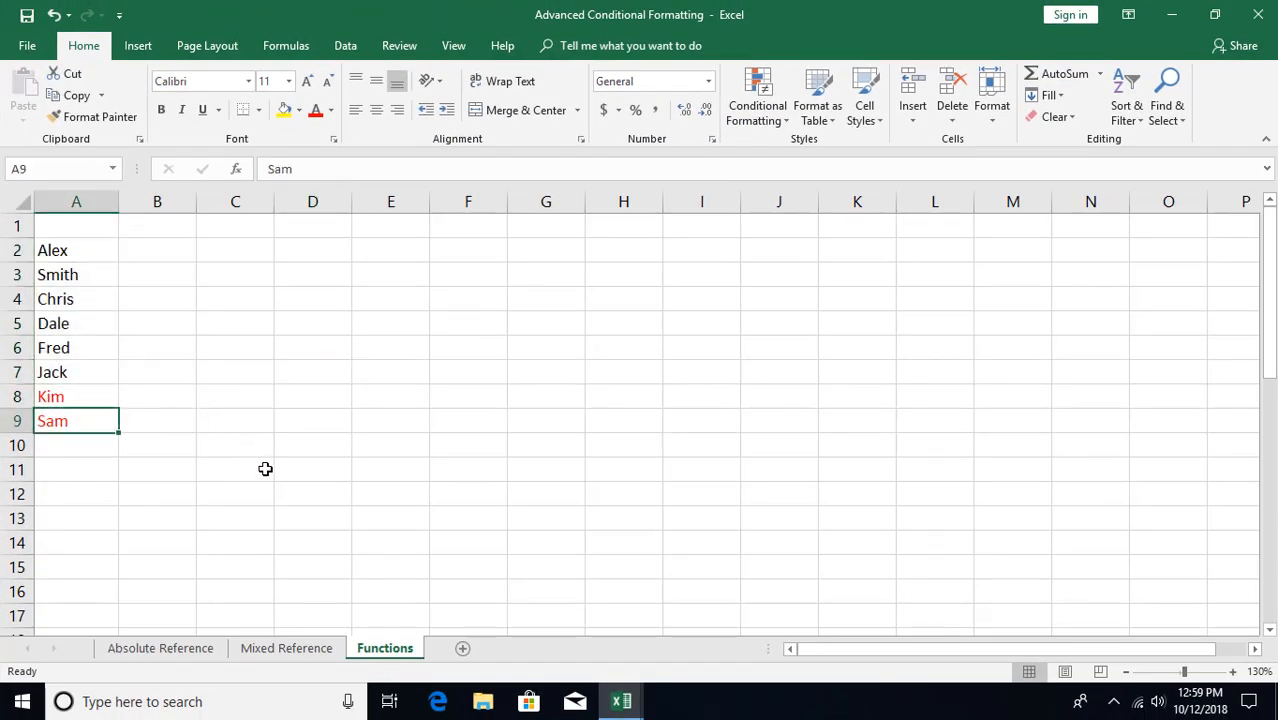
# Enter the date 1 jan 2019 in cell A12 below the names list.
pyautogui.scroll(-1, 265, 462)
pyautogui.click(60, 423)
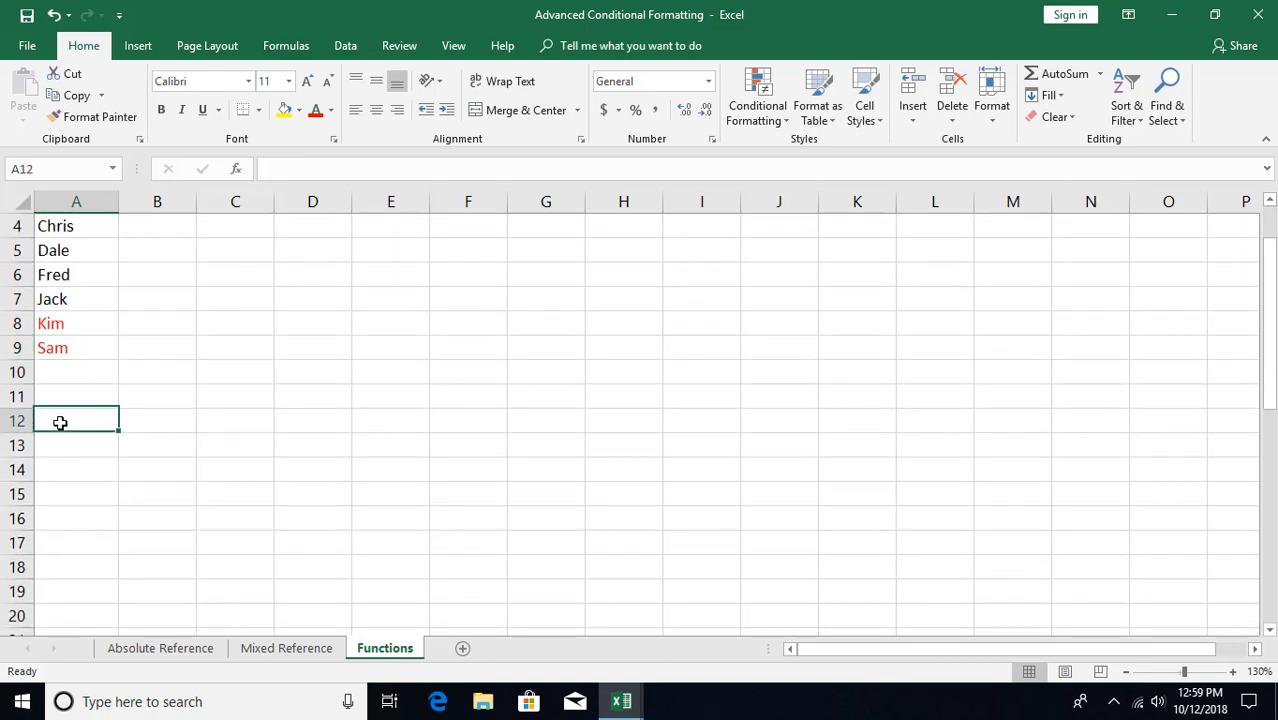
pyautogui.scroll(-1, 205, 428)
pyautogui.scroll(-1, 209, 421)
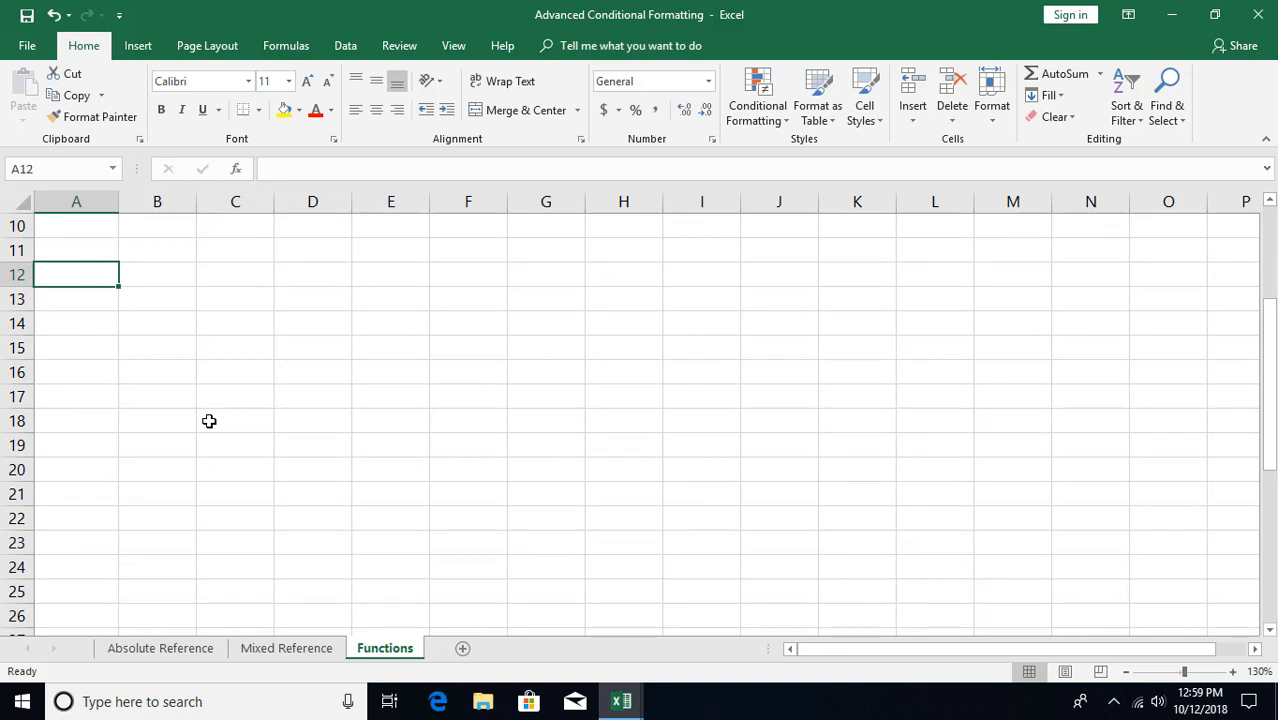
pyautogui.write('1 jan 2019')
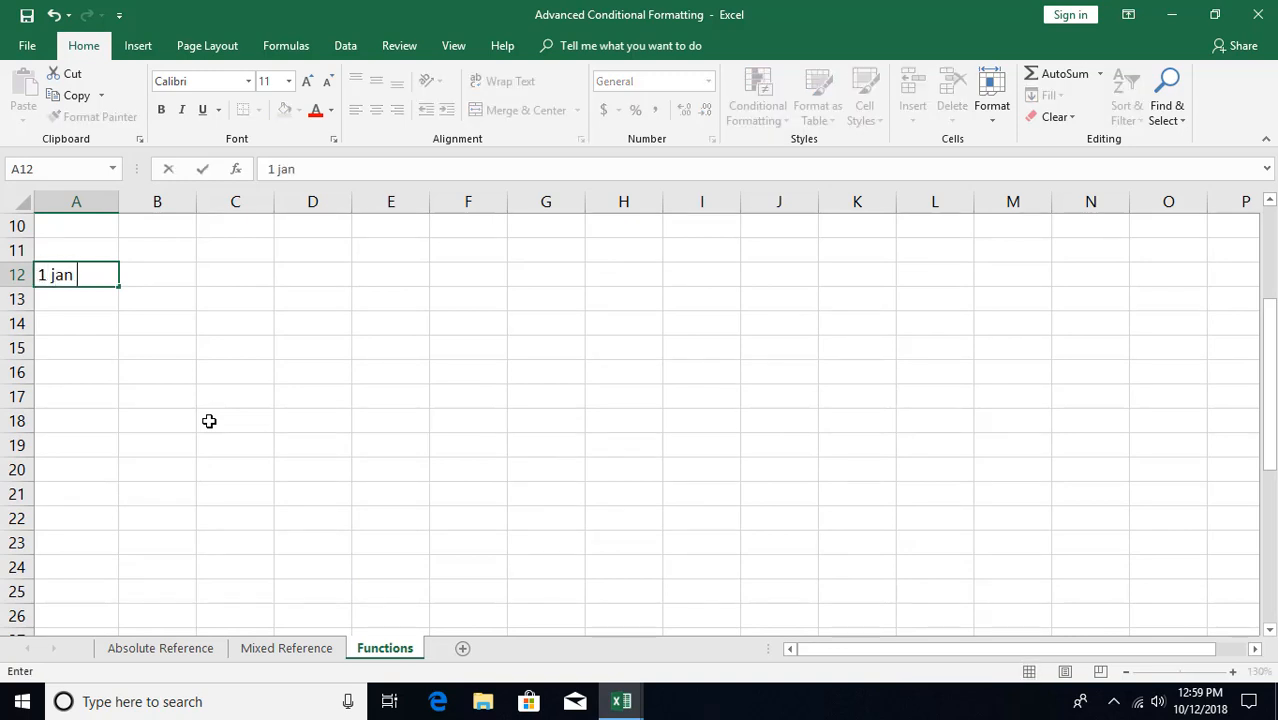
pyautogui.press('Return')
pyautogui.press('Up')
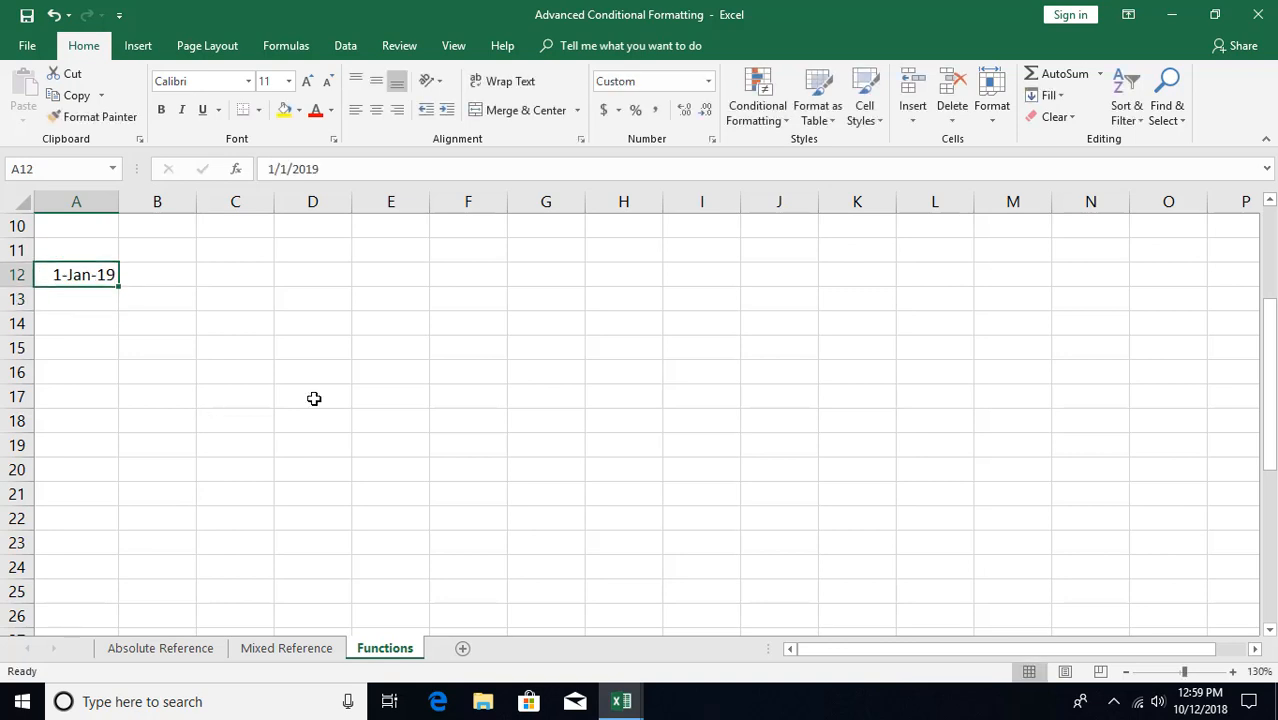
# Fill a daily date series down the column from A12 with a step value of 1, and review the dates.
pyautogui.click(1048, 95)
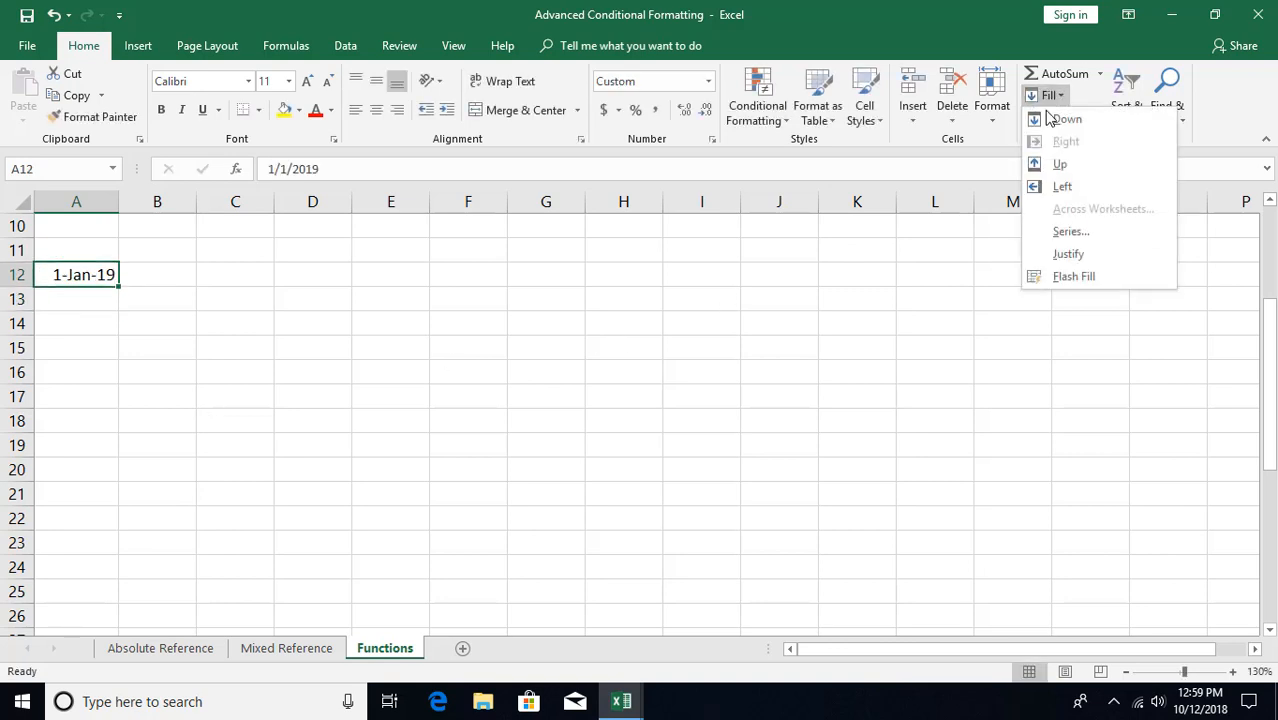
pyautogui.click(1068, 232)
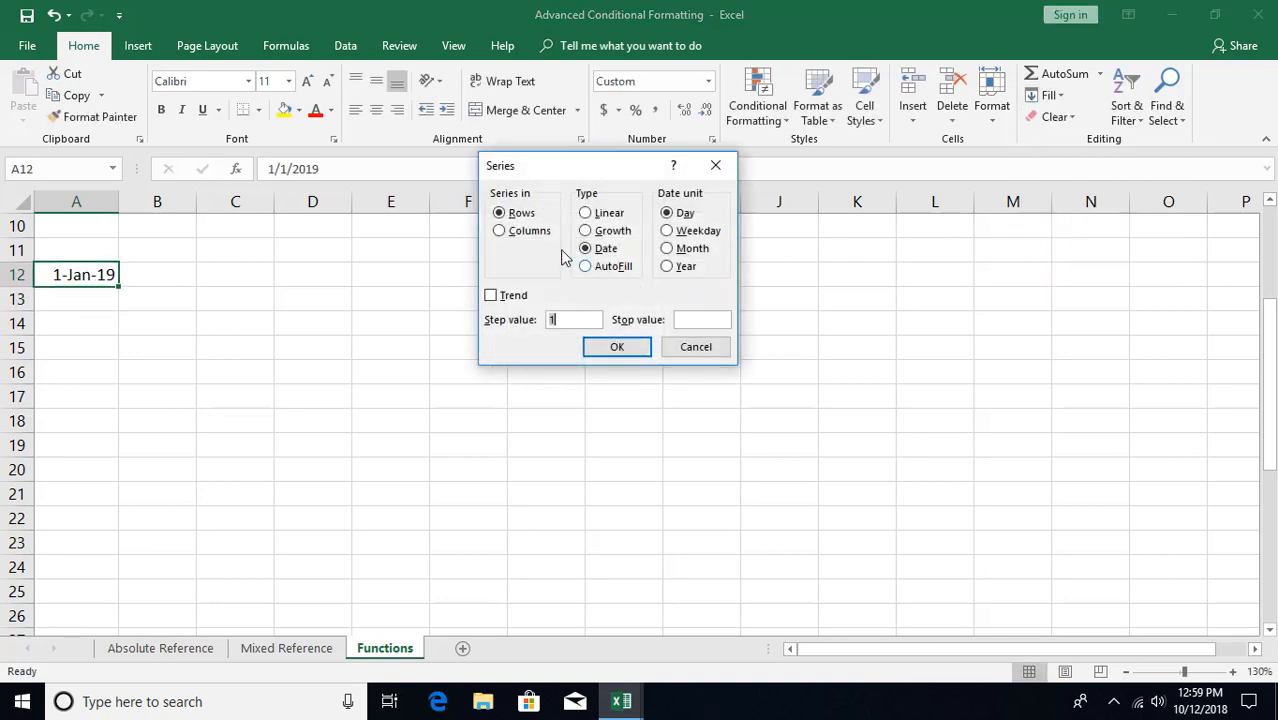
pyautogui.click(501, 233)
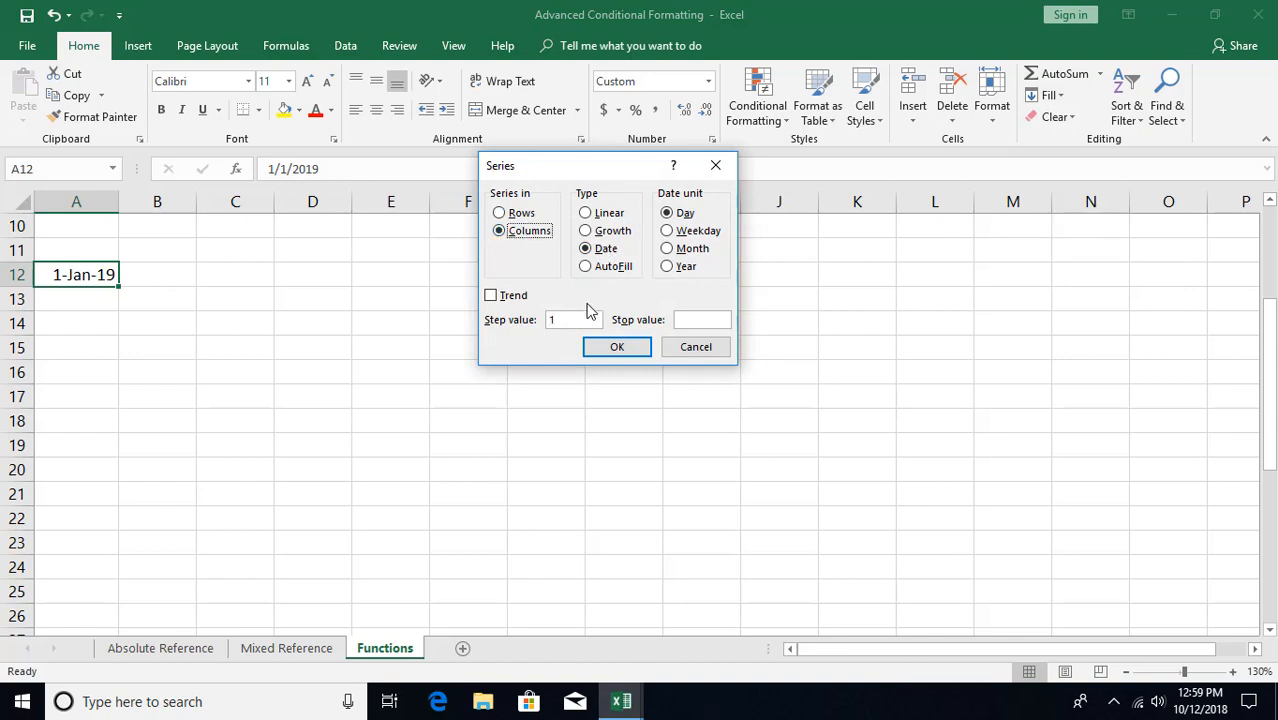
pyautogui.click(694, 318)
pyautogui.click(617, 347)
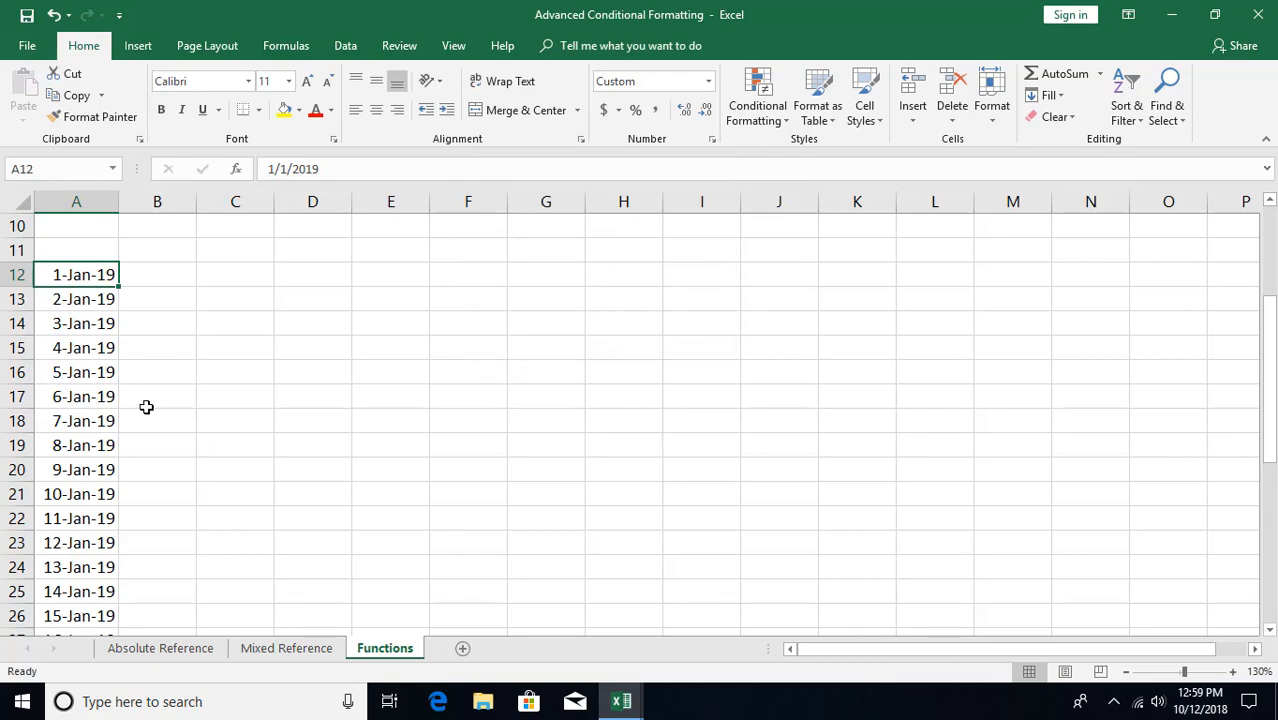
pyautogui.scroll(-8, 131, 448)
pyautogui.scroll(7, 114, 463)
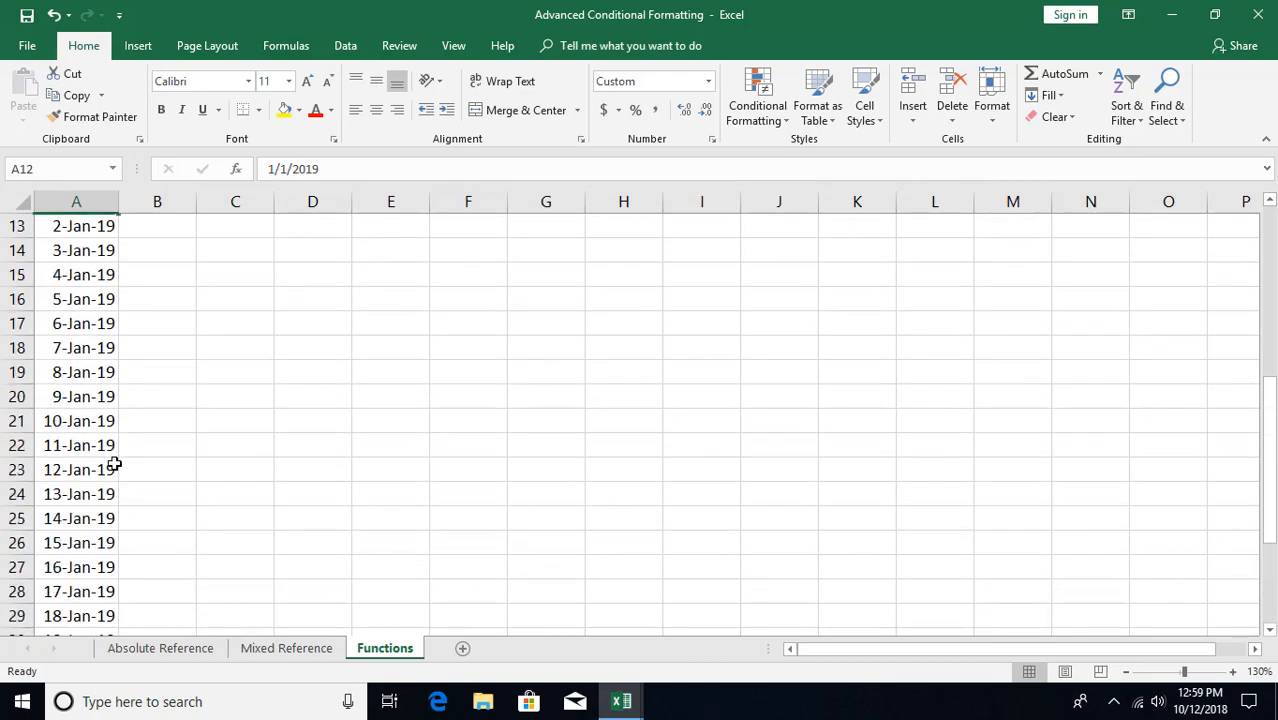
# Create a formula-based conditional formatting rule for the dates in A12:A42 using =weekday(A12)=1.
pyautogui.scroll(2, 97, 431)
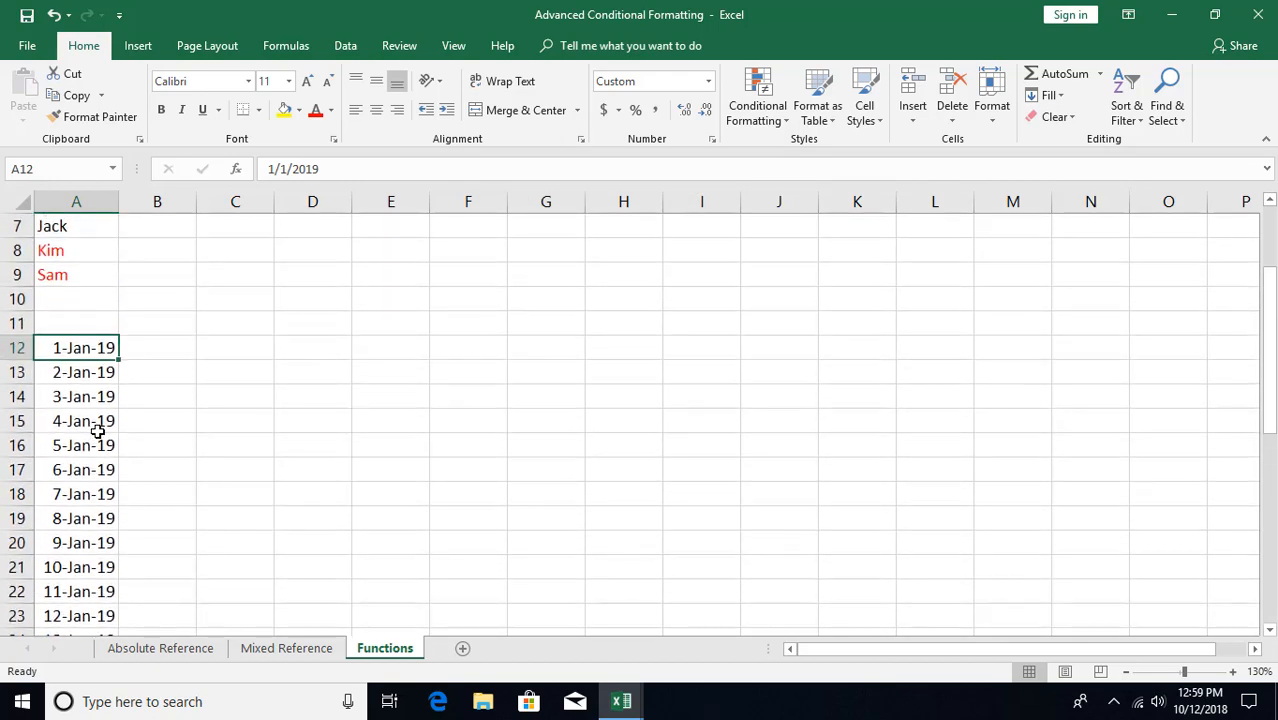
pyautogui.hotkey('ctrl', 'shift', 'Down')
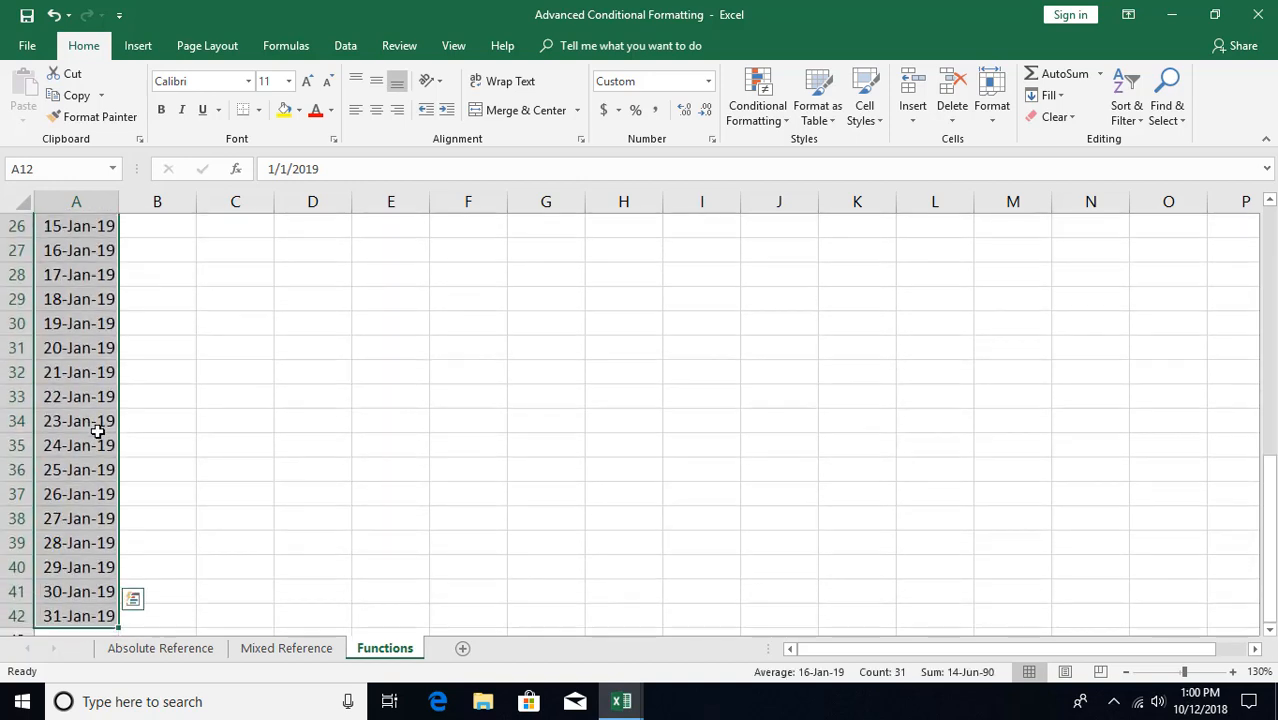
pyautogui.scroll(7, 97, 430)
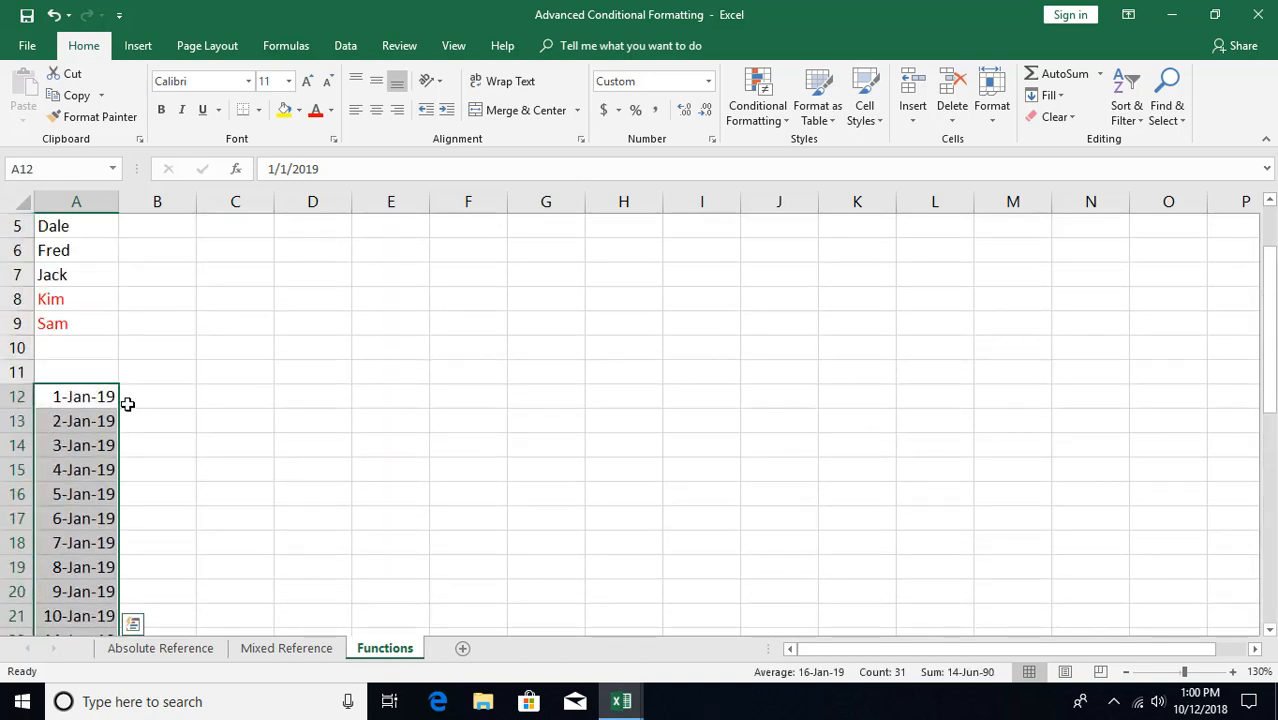
pyautogui.click(742, 120)
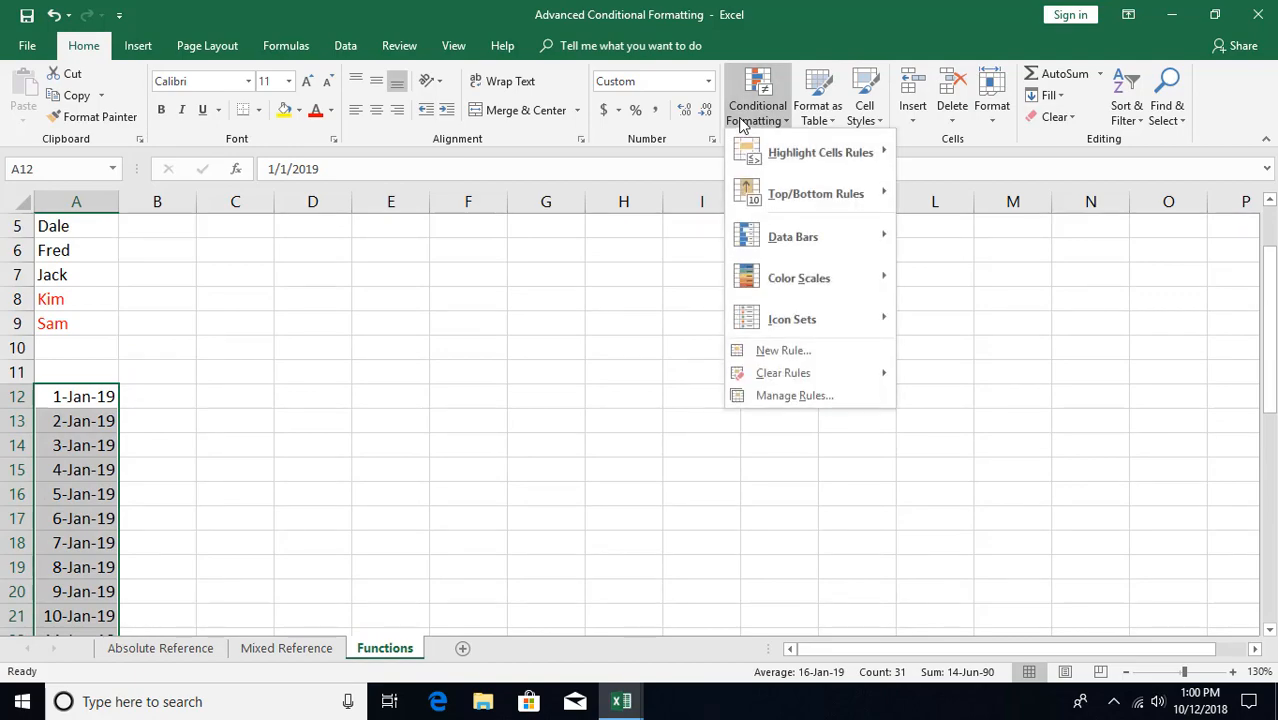
pyautogui.click(783, 350)
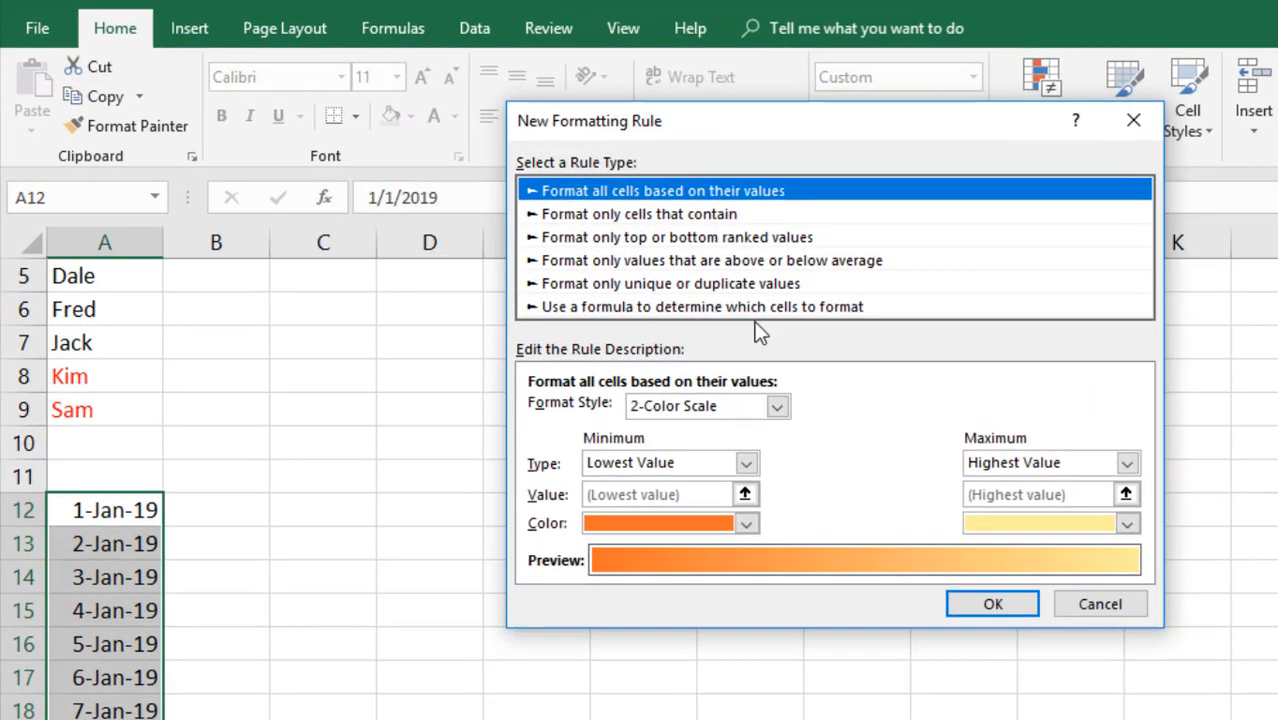
pyautogui.click(776, 310)
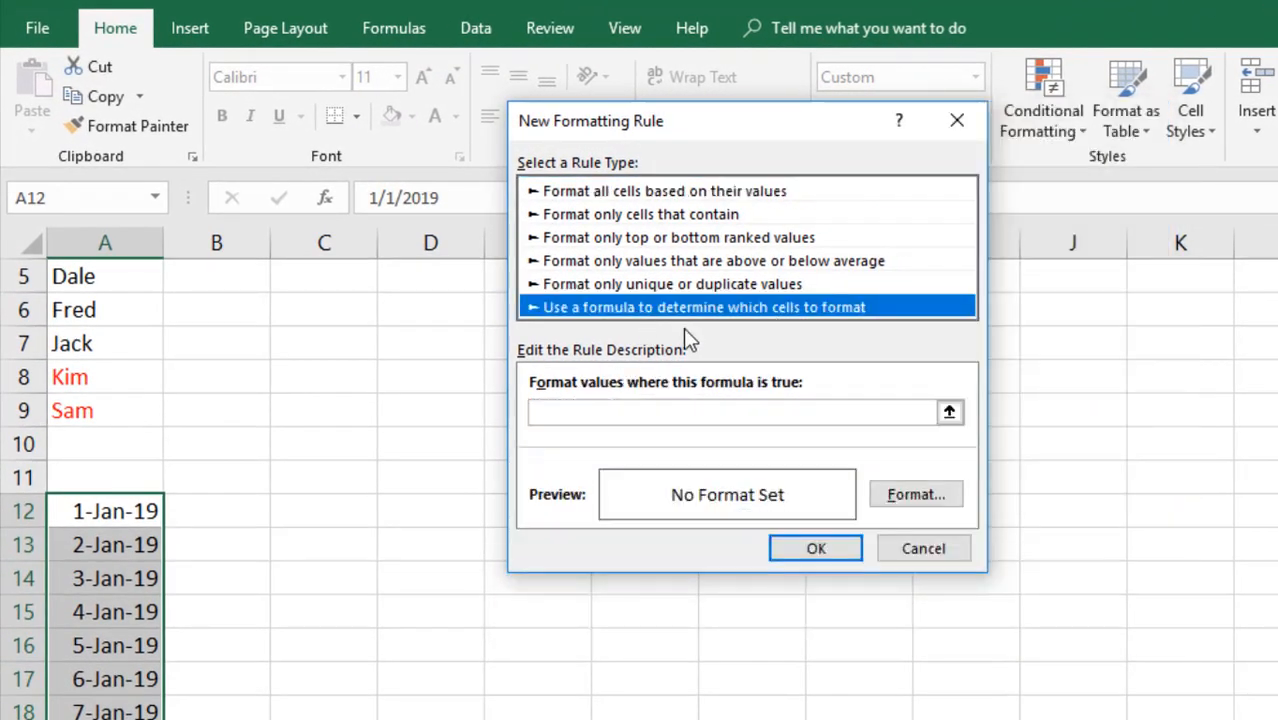
pyautogui.click(594, 413)
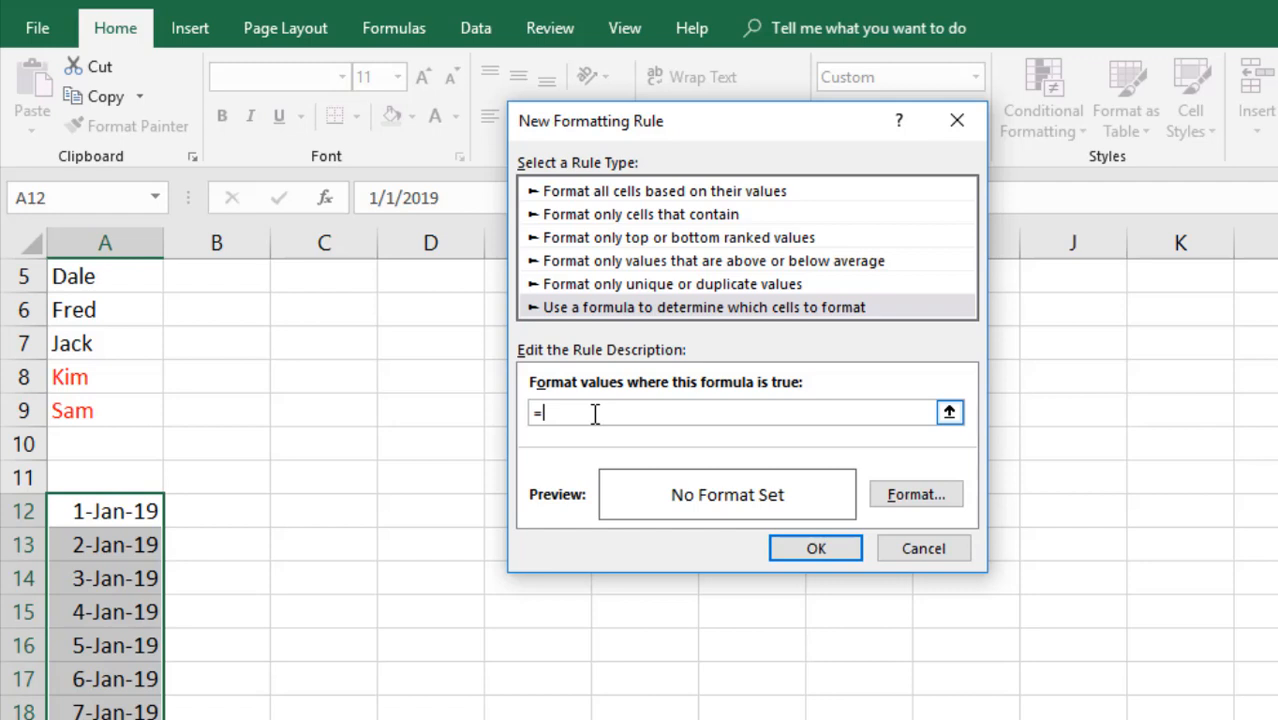
pyautogui.write('kday(')
pyautogui.click(93, 509)
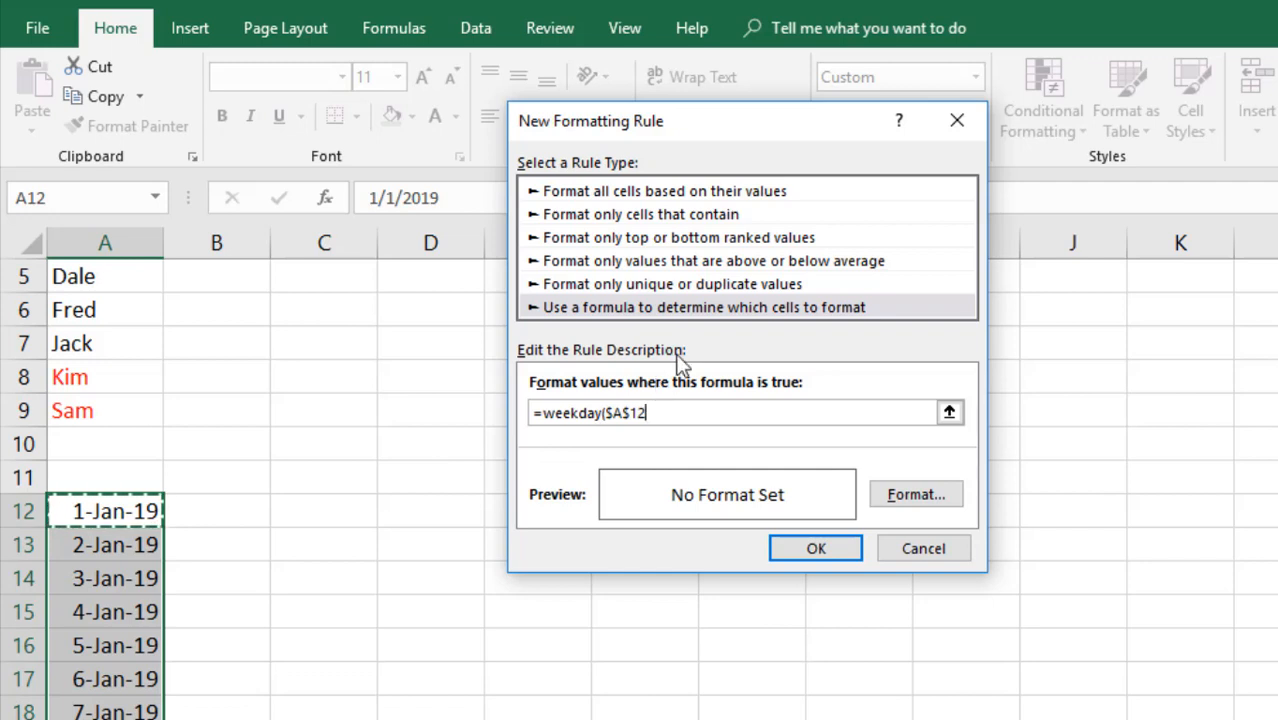
pyautogui.press('F4')
pyautogui.press('F4')
pyautogui.press('F4')
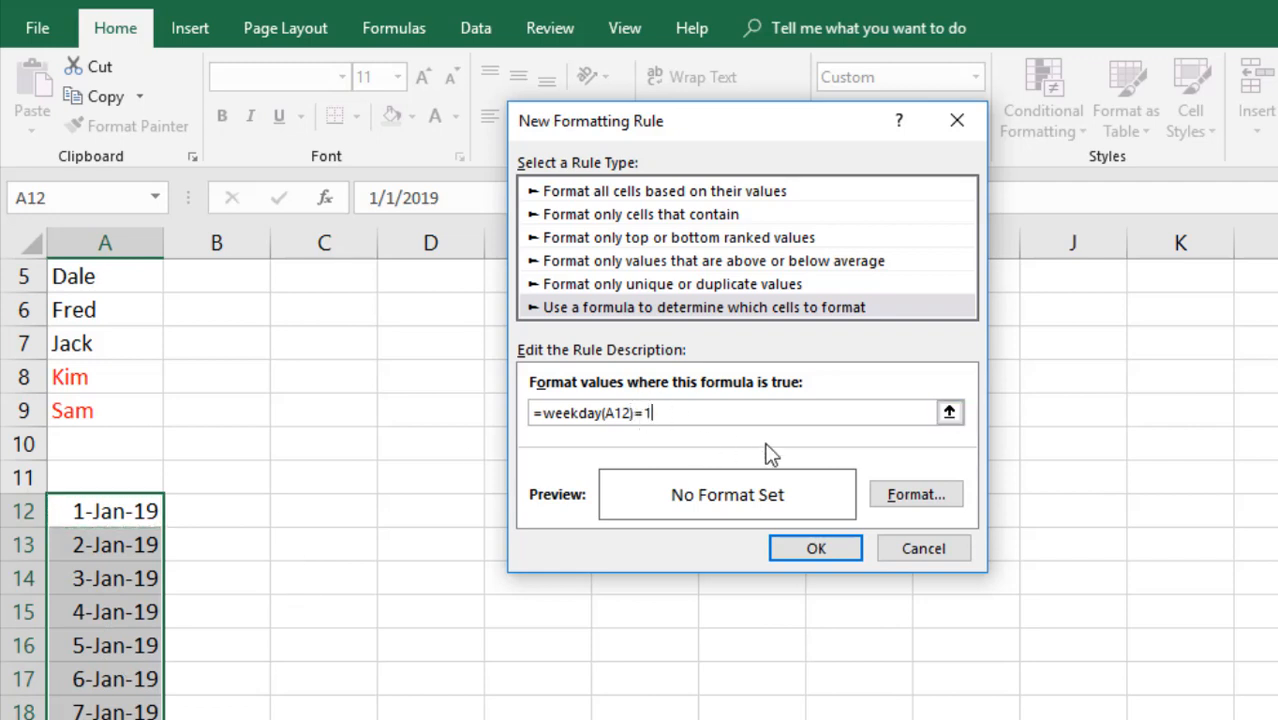
# Give the weekday rule a red font colour, apply it, and check the Sundays in the date list.
pyautogui.click(905, 488)
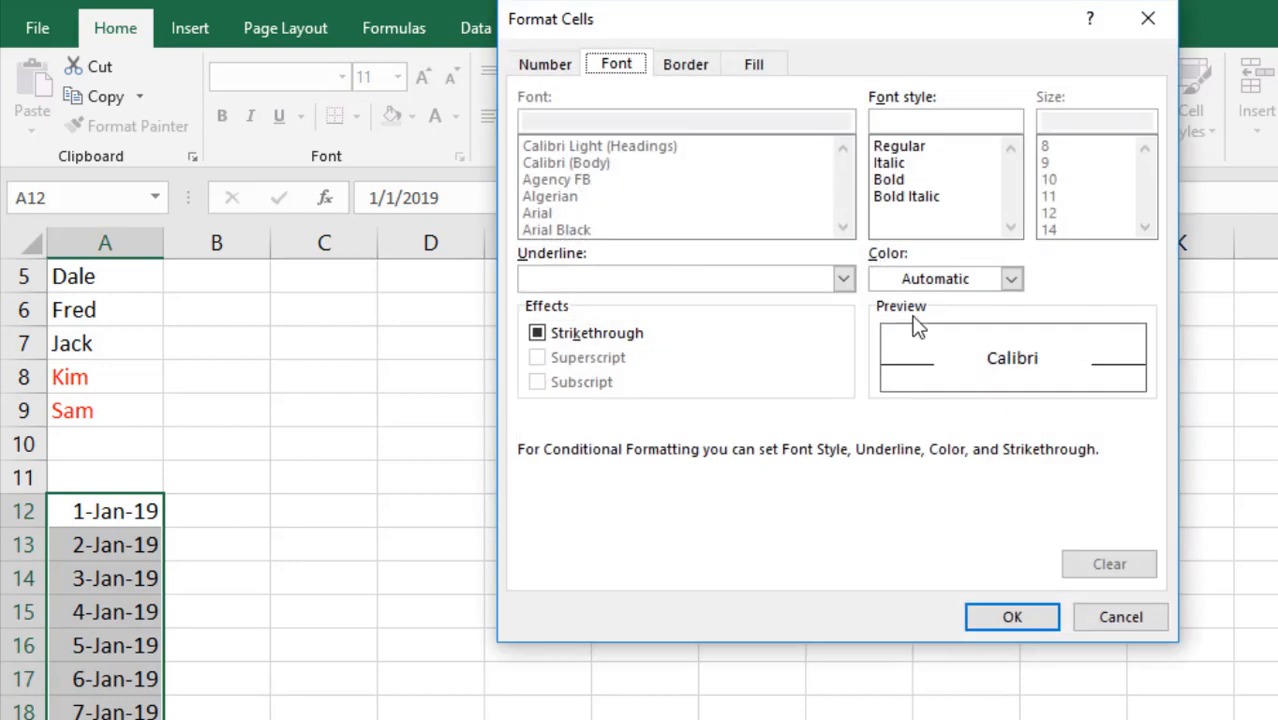
pyautogui.click(936, 289)
pyautogui.click(904, 503)
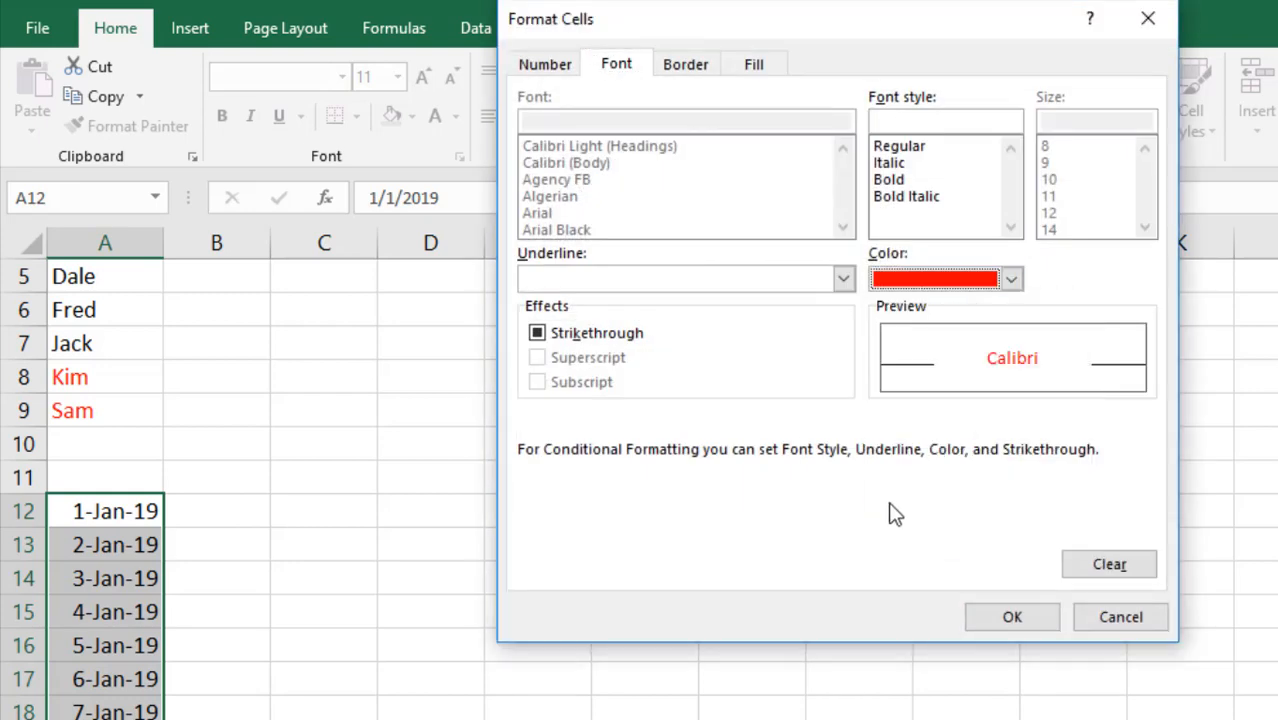
pyautogui.click(1012, 617)
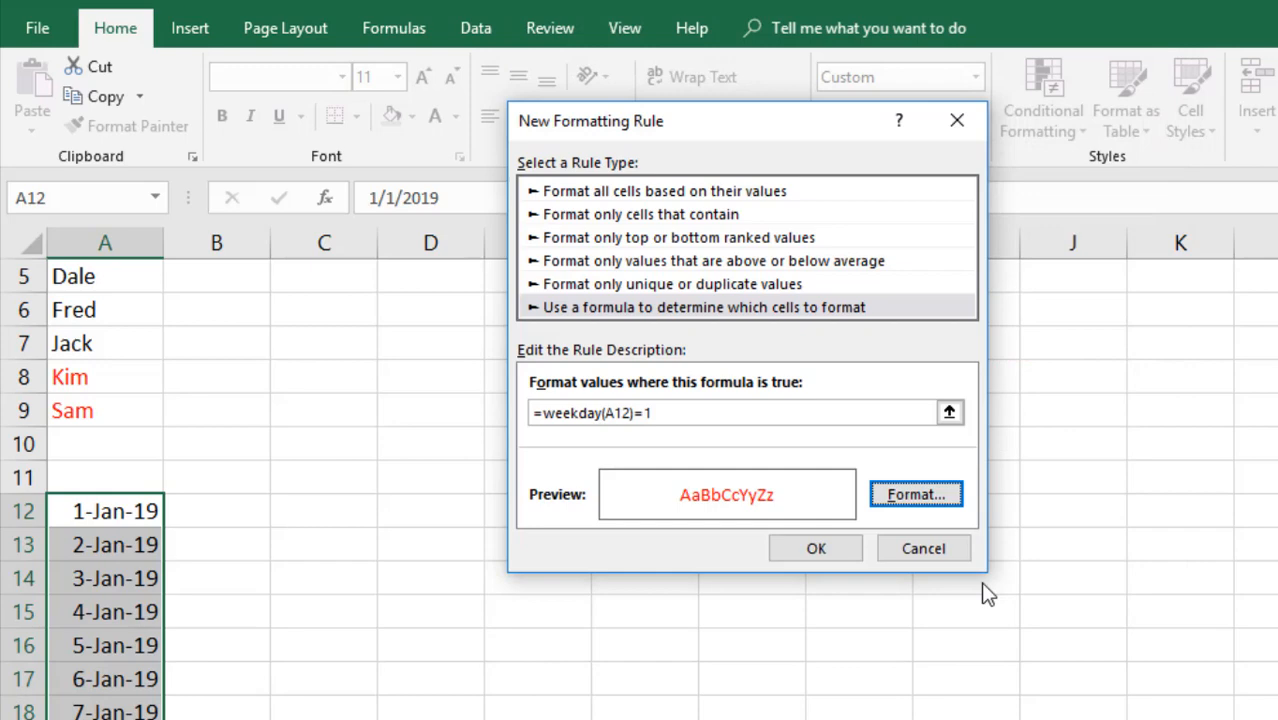
pyautogui.click(816, 549)
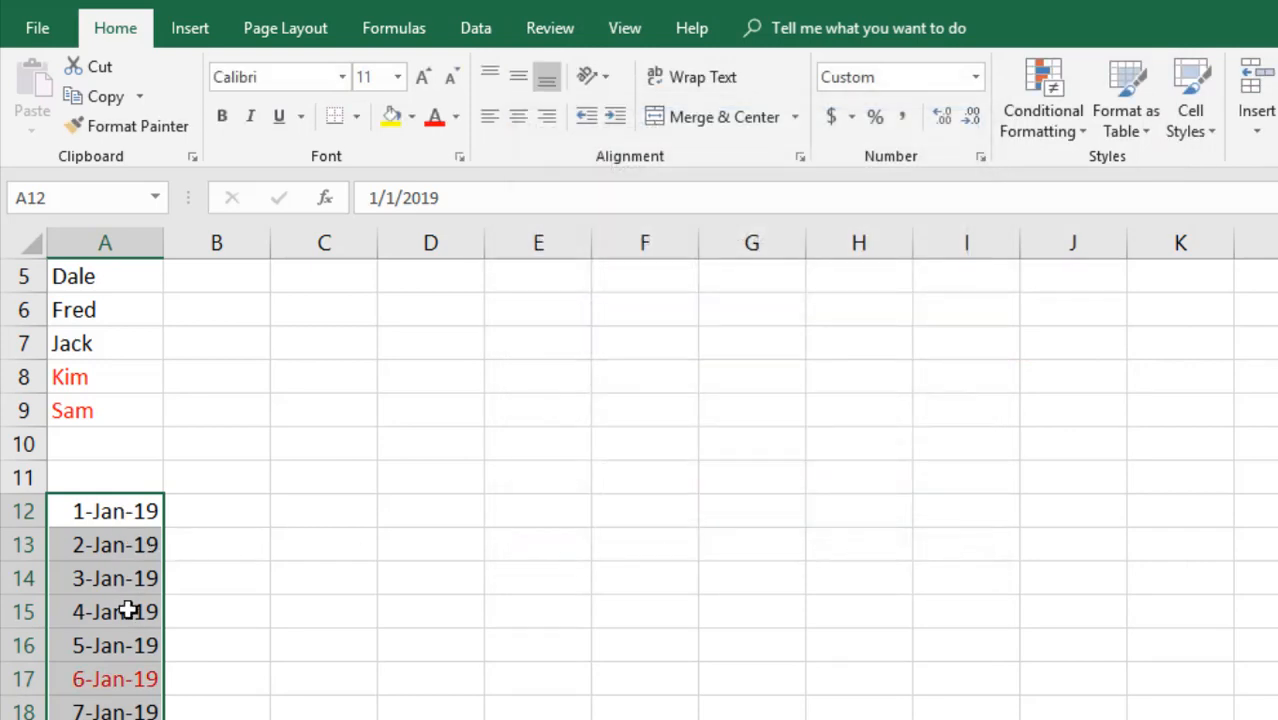
pyautogui.scroll(-1, 128, 607)
pyautogui.scroll(-5, 120, 690)
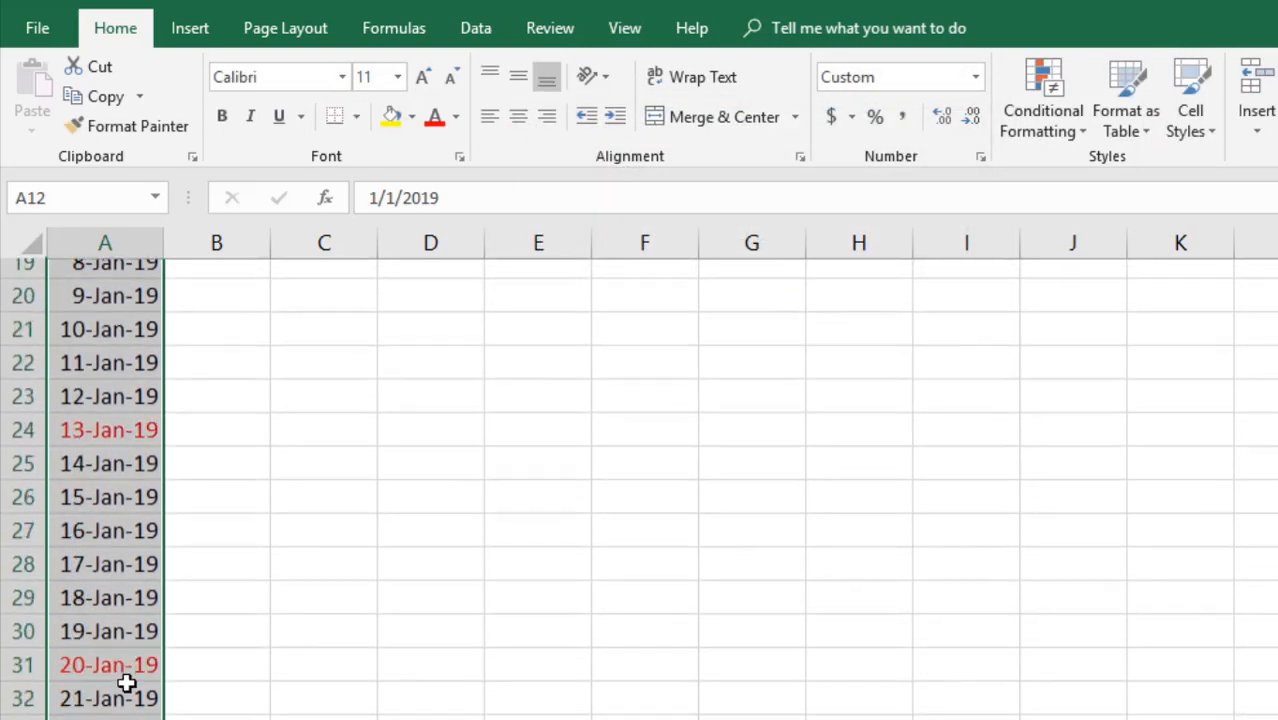
pyautogui.scroll(-4, 122, 660)
pyautogui.scroll(4, 125, 630)
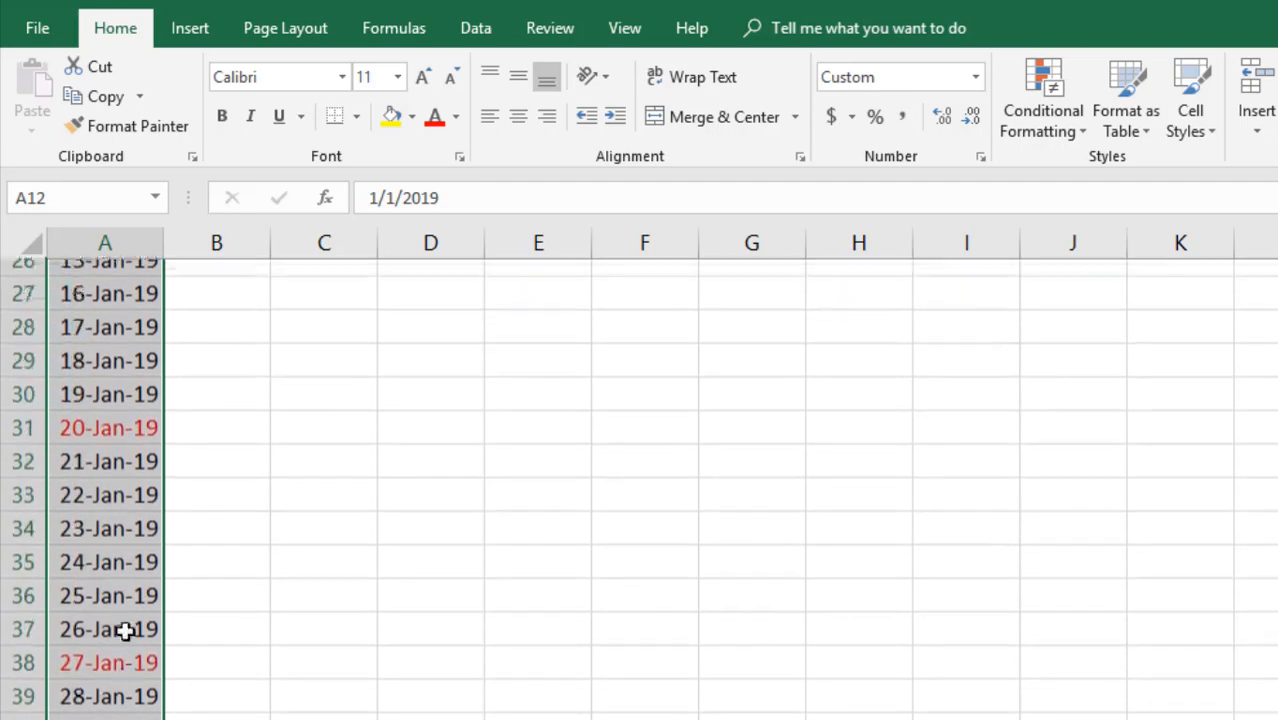
pyautogui.scroll(2, 166, 559)
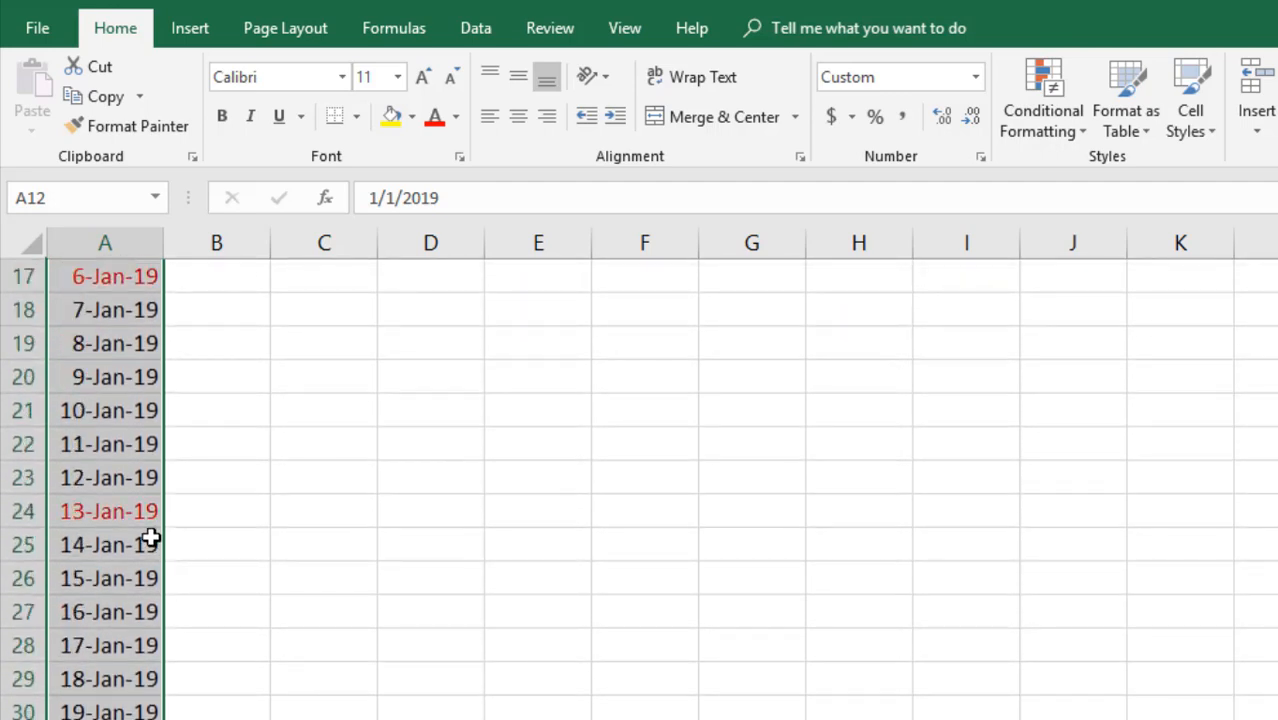
pyautogui.scroll(1, 151, 538)
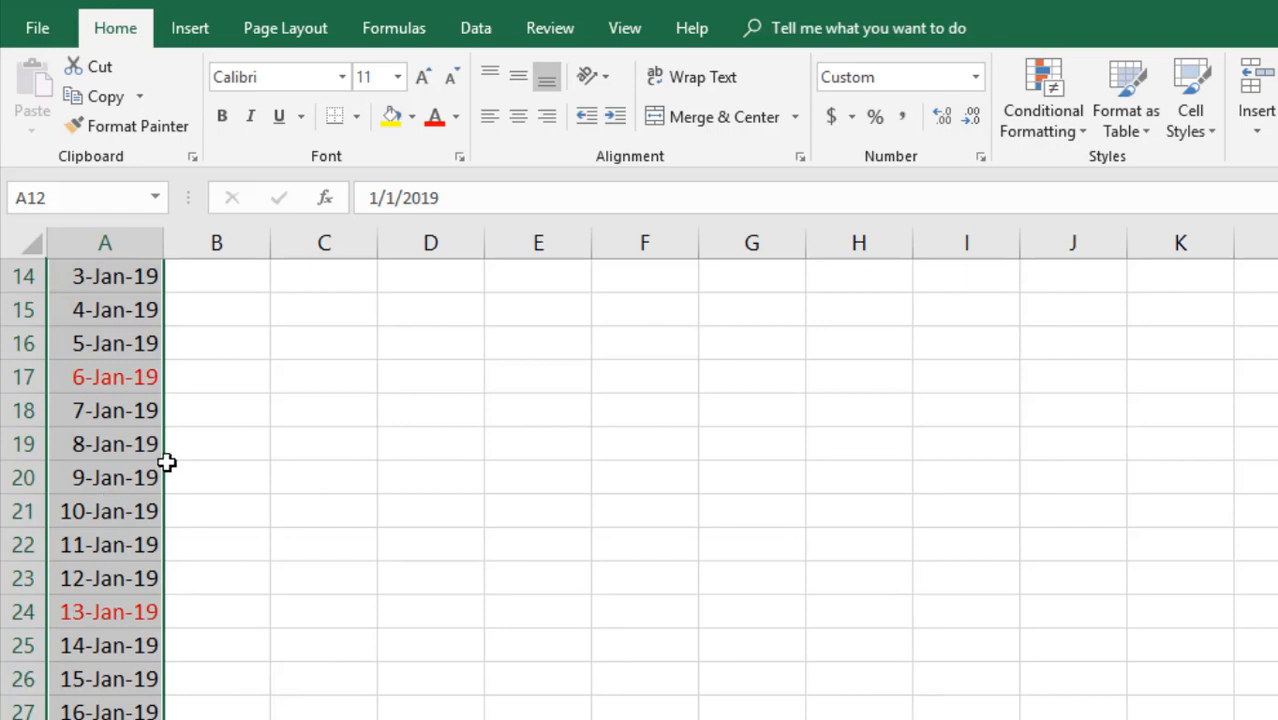
# Edit the date rule's formula to =OR(WEEKDAY(A12)=1,WEEKDAY(A12)=7) and apply the change to A12:A42.
pyautogui.click(1032, 112)
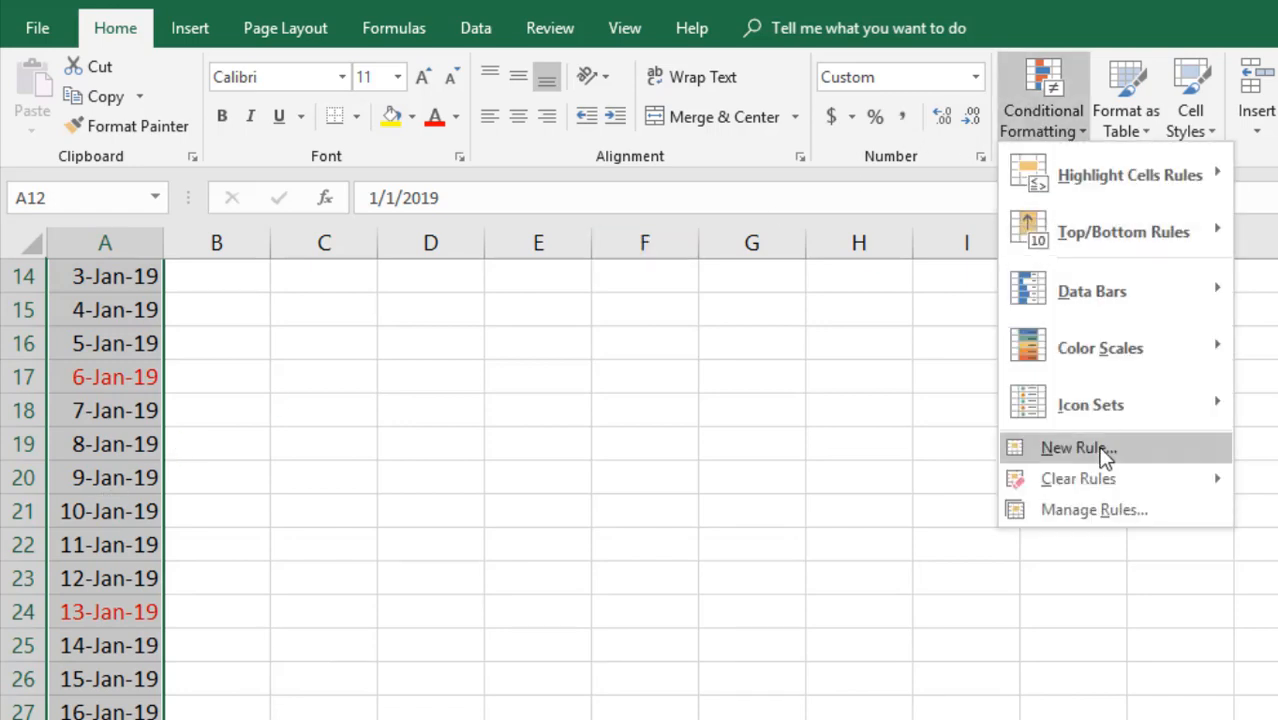
pyautogui.click(1076, 519)
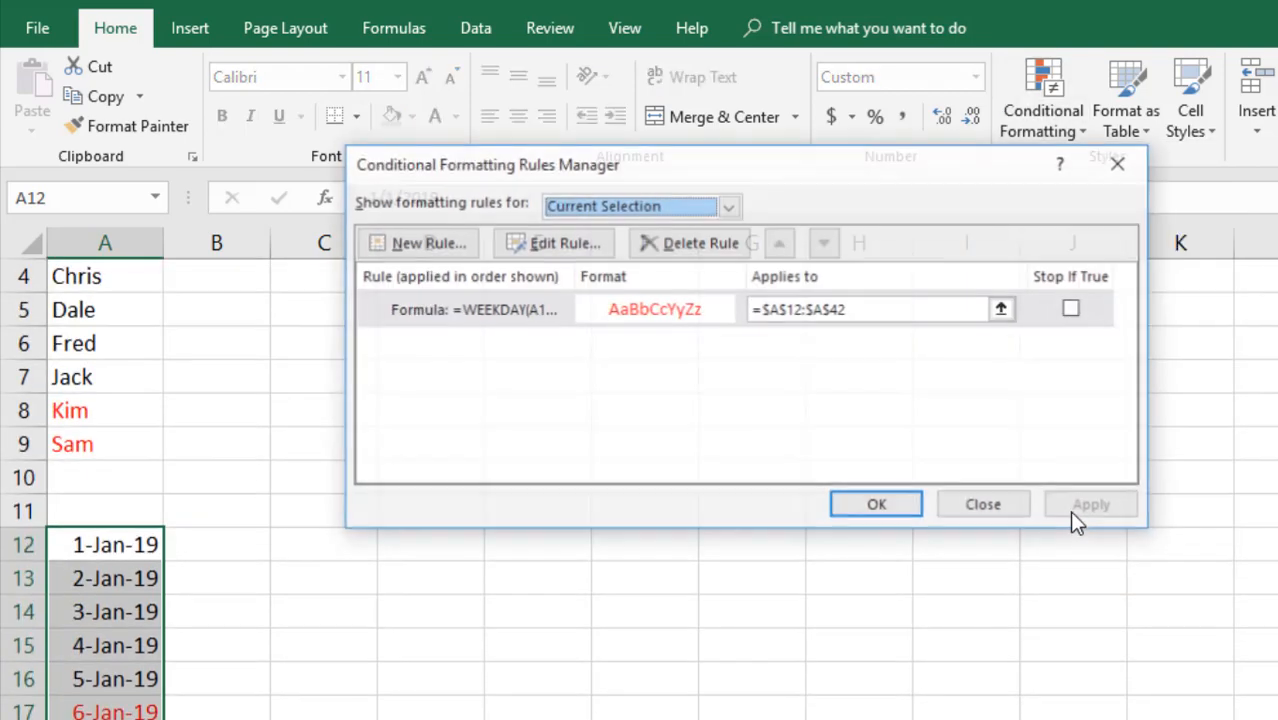
pyautogui.doubleClick(527, 311)
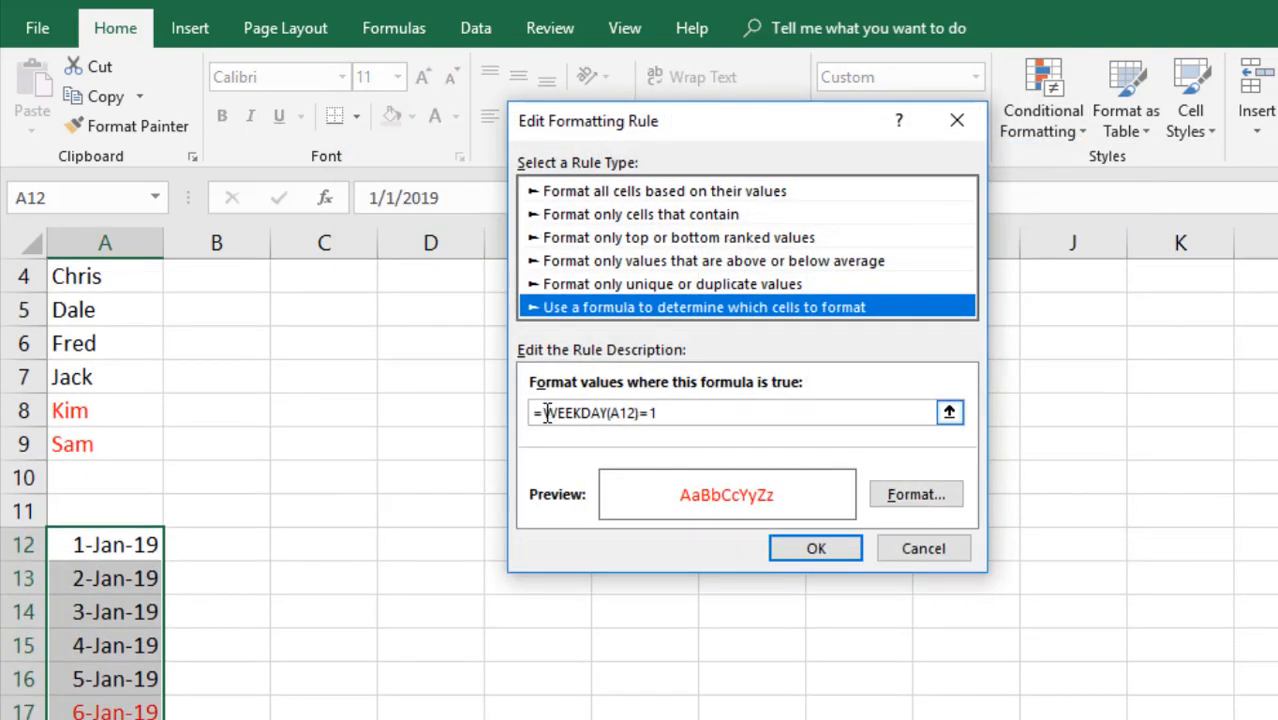
pyautogui.moveTo(543, 413); pyautogui.dragTo(665, 414)
pyautogui.hotkey('ctrl', 'c')
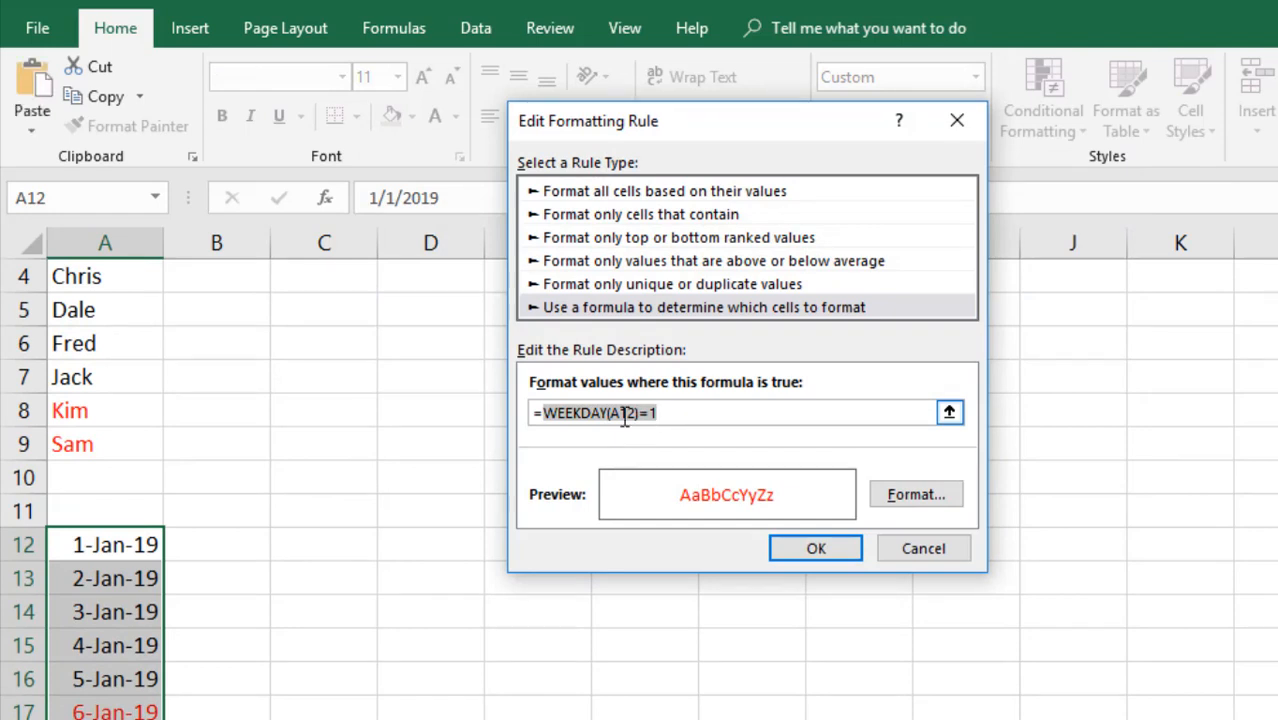
pyautogui.click(542, 414)
pyautogui.write('OR')
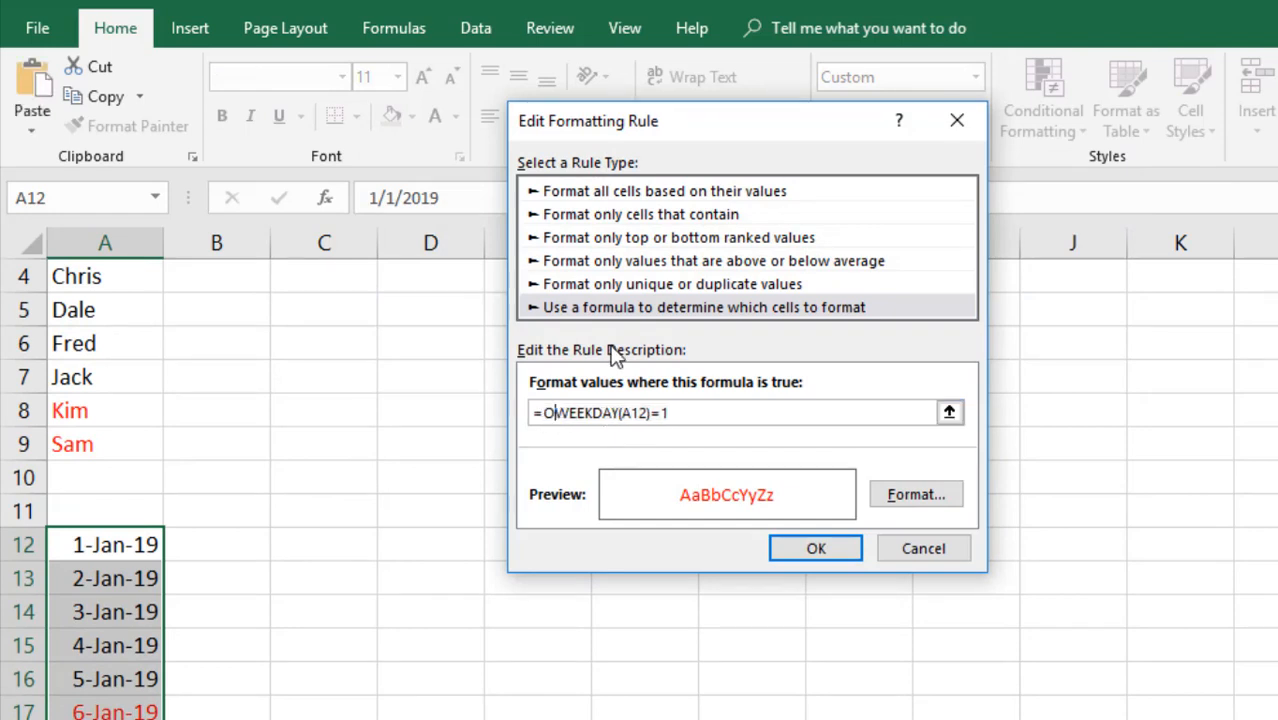
pyautogui.write('(')
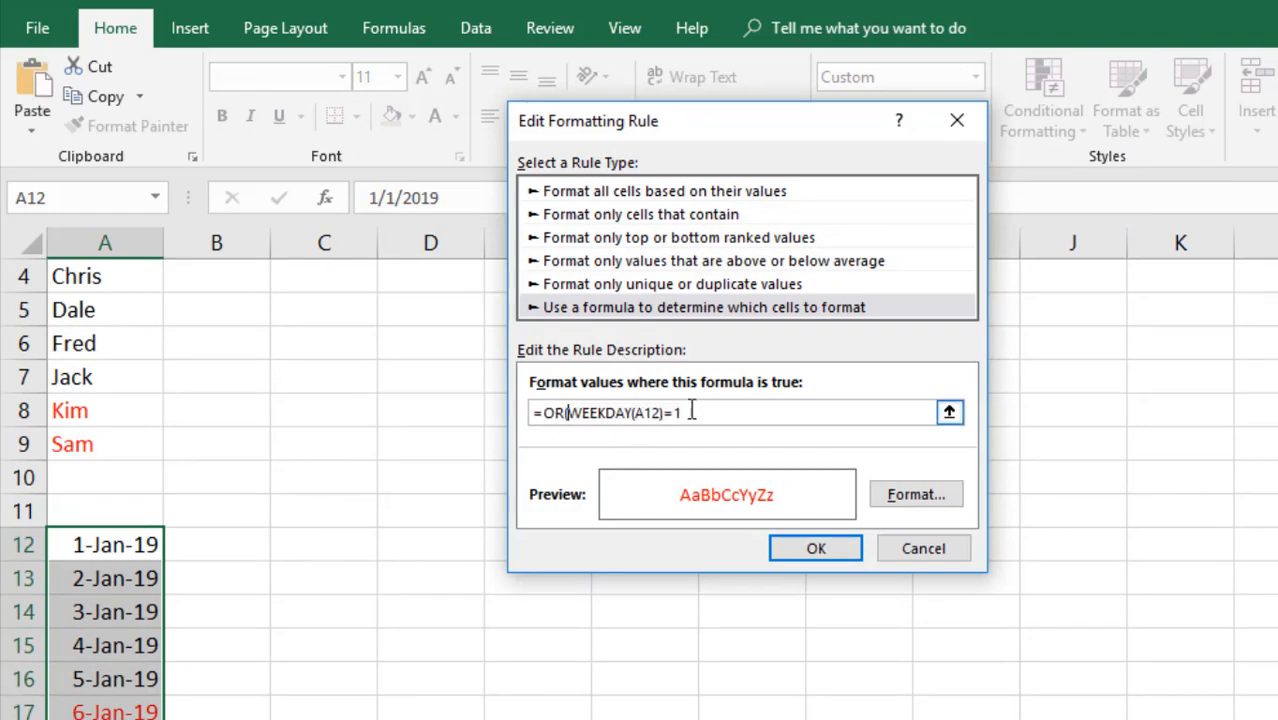
pyautogui.hotkey('ctrl', 'v')
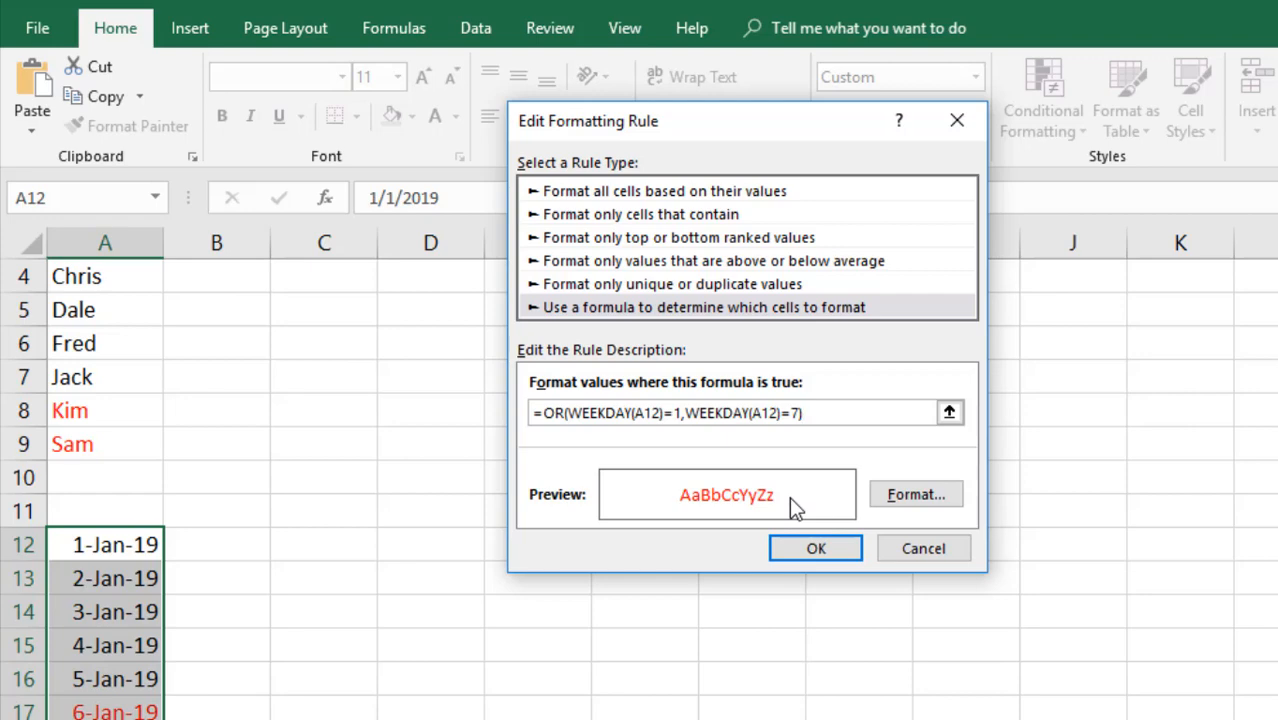
pyautogui.click(819, 551)
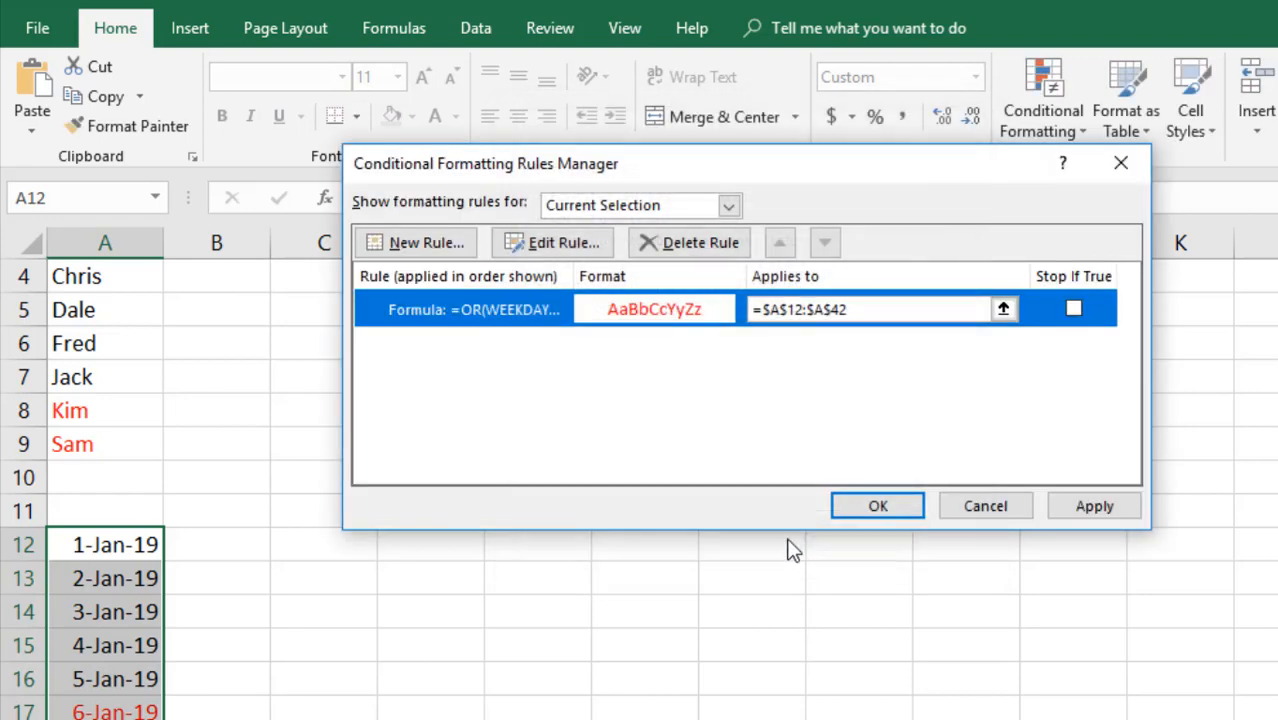
pyautogui.click(885, 505)
# Check the weekend formatting in the date list, starting with 5 and 6 January in A16 and A17.
pyautogui.scroll(-2, 516, 562)
pyautogui.click(114, 482)
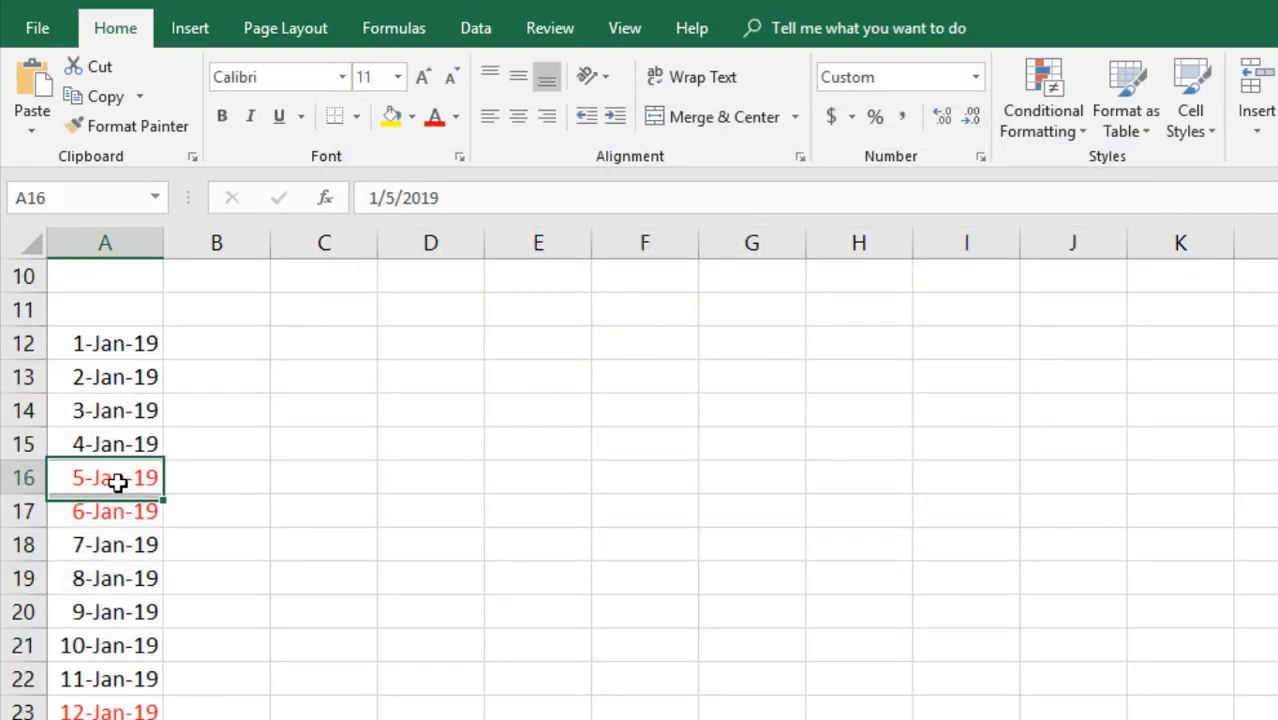
pyautogui.click(110, 506)
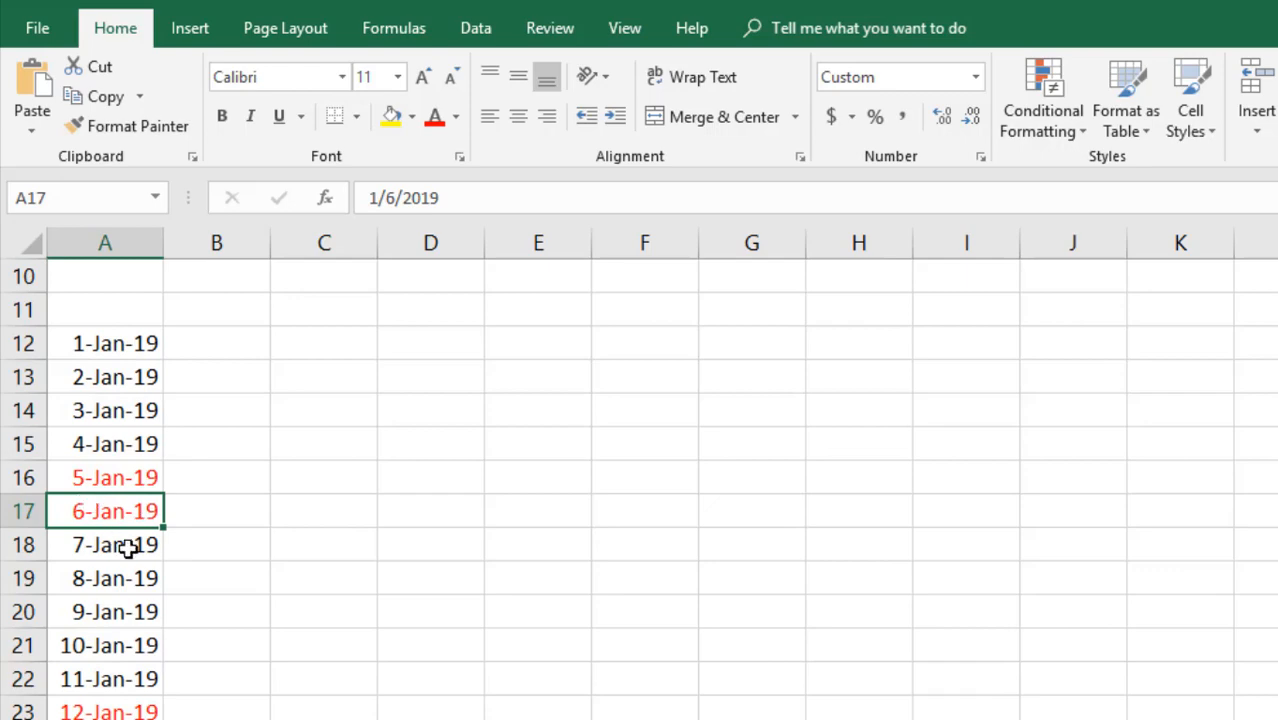
pyautogui.scroll(-1, 365, 563)
pyautogui.scroll(-1, 375, 562)
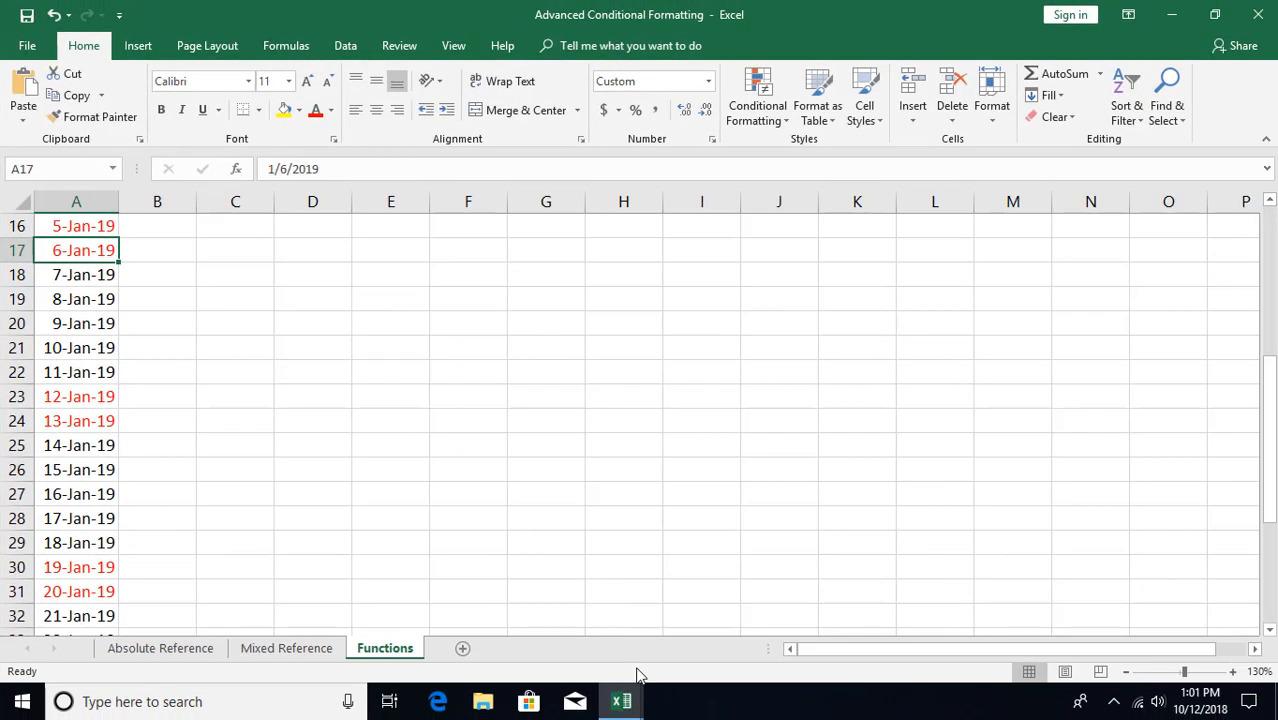
# Switch to the To-do list workbook and convert the Project 1 range B7:E15 into a table with headers.
pyautogui.moveTo(621, 701)
pyautogui.click(670, 650)
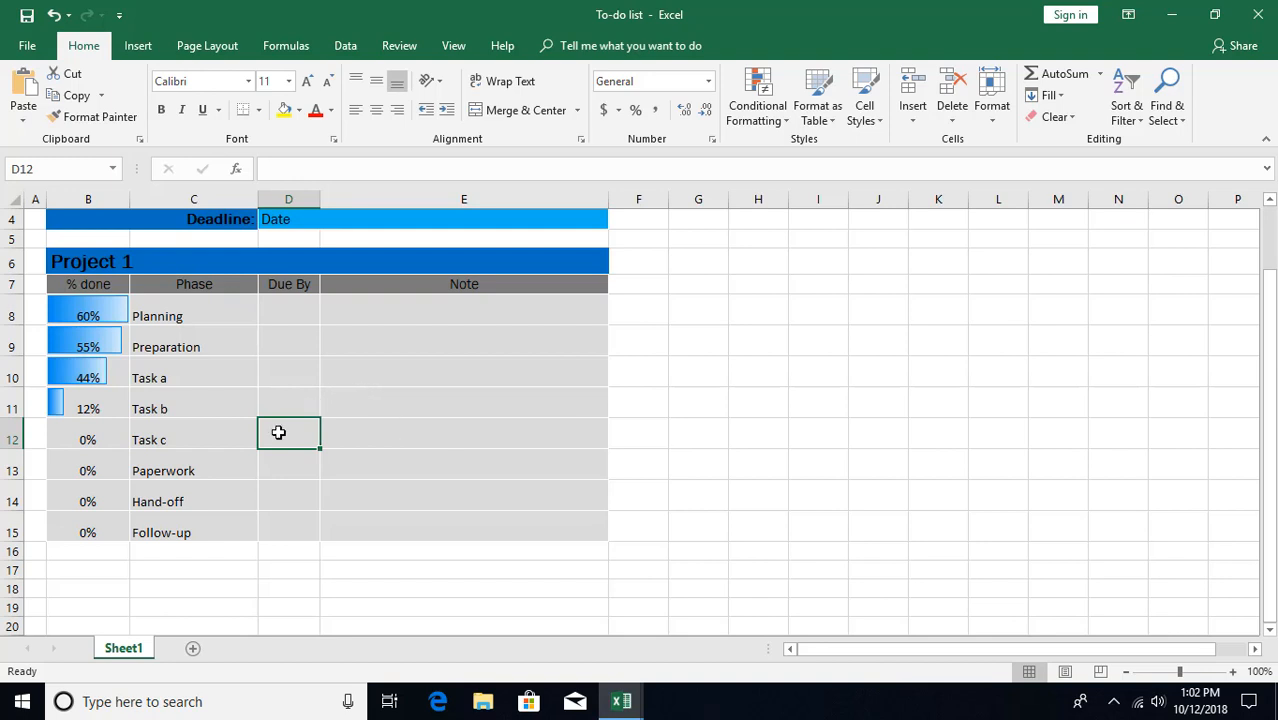
pyautogui.click(204, 530)
pyautogui.click(452, 531)
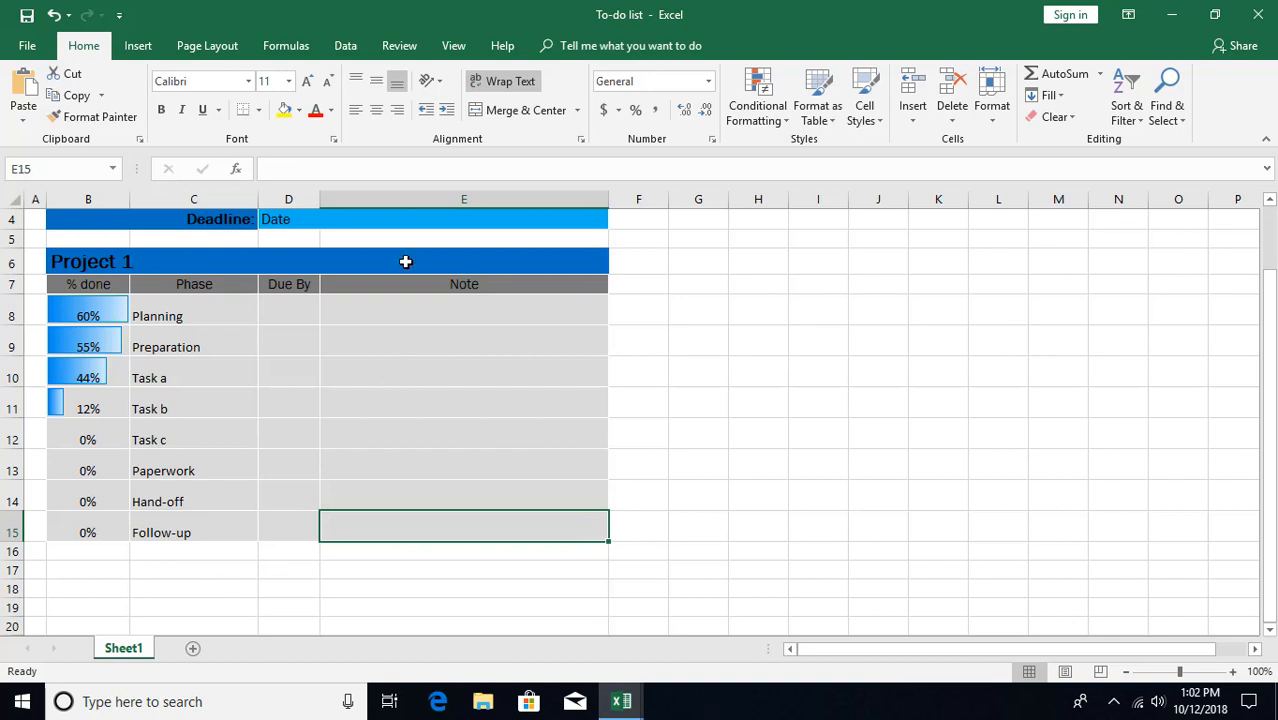
pyautogui.moveTo(88, 280); pyautogui.dragTo(562, 531)
pyautogui.hotkey('ctrl', 't')
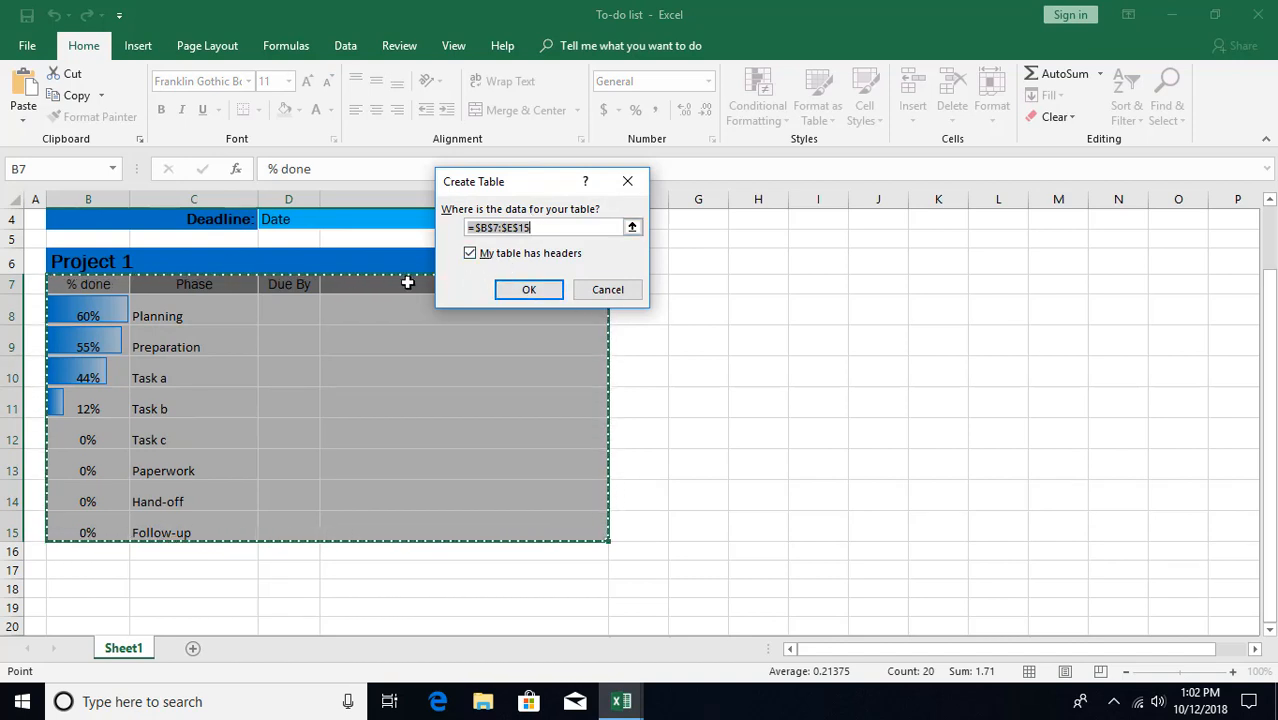
pyautogui.click(538, 289)
pyautogui.click(396, 408)
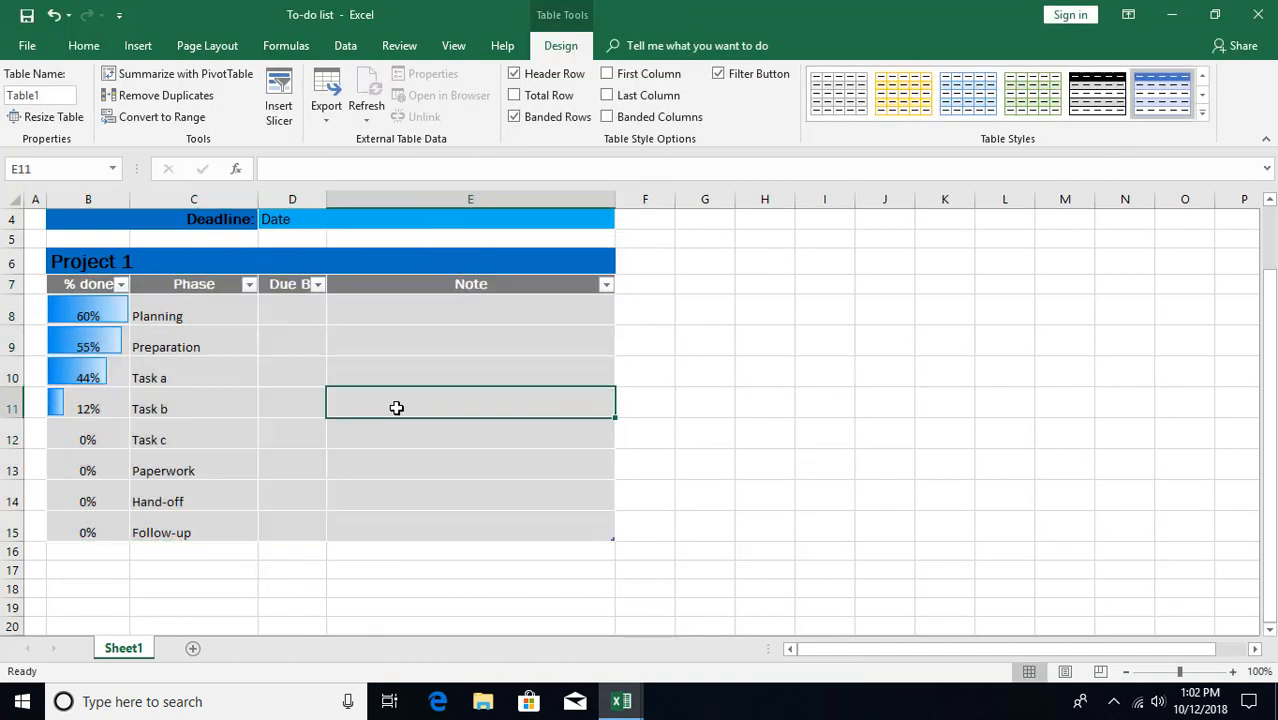
# Open the rules manager for the table's % done column and examine the settings of its Data Bar rule.
pyautogui.click(88, 318)
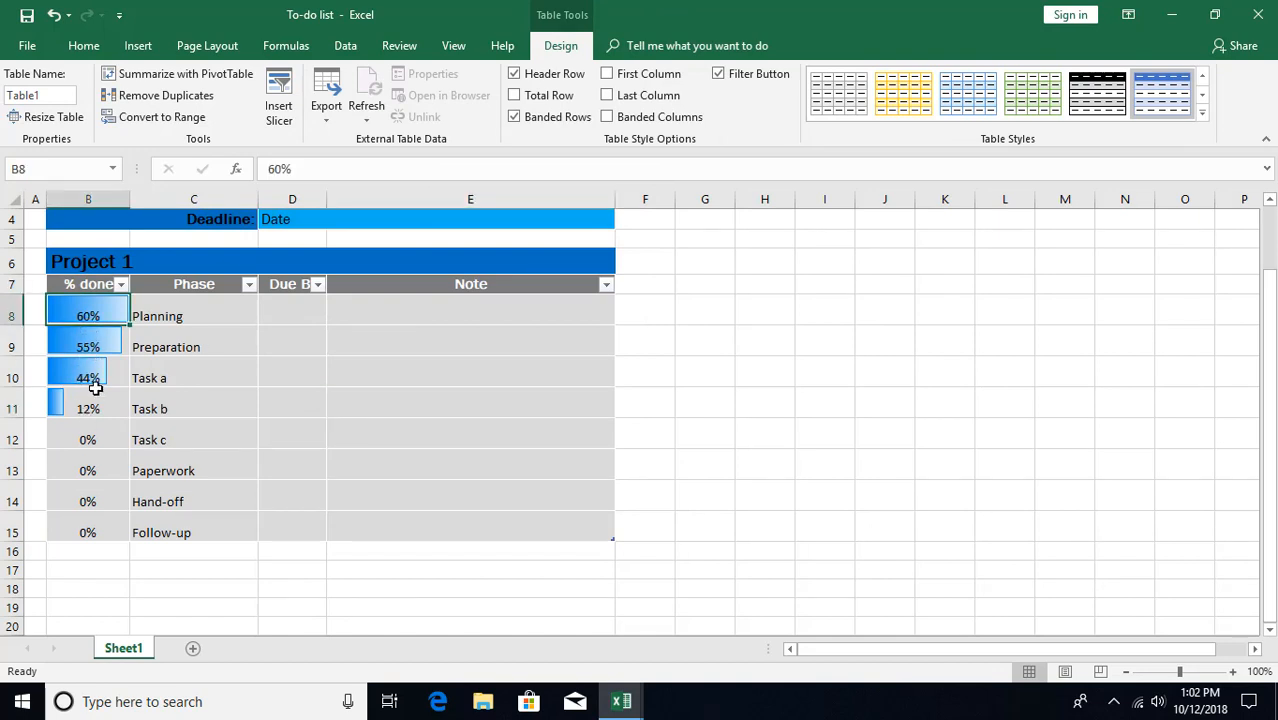
pyautogui.click(84, 46)
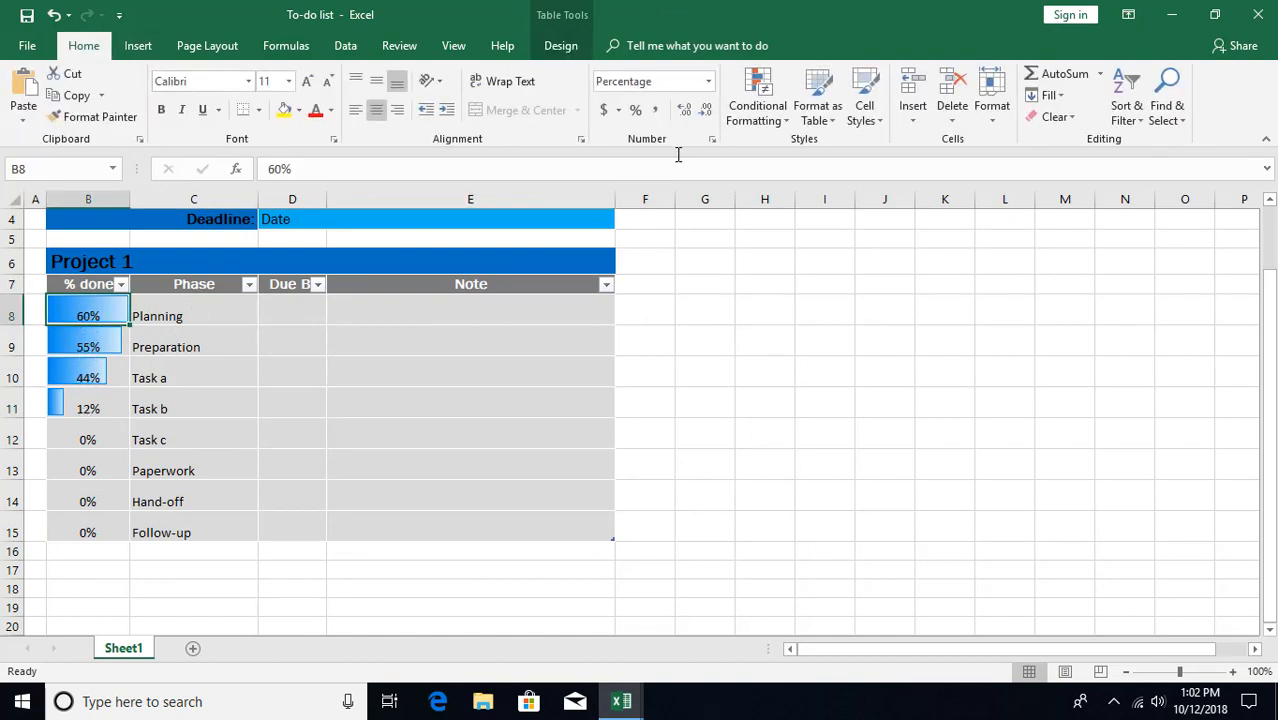
pyautogui.click(757, 105)
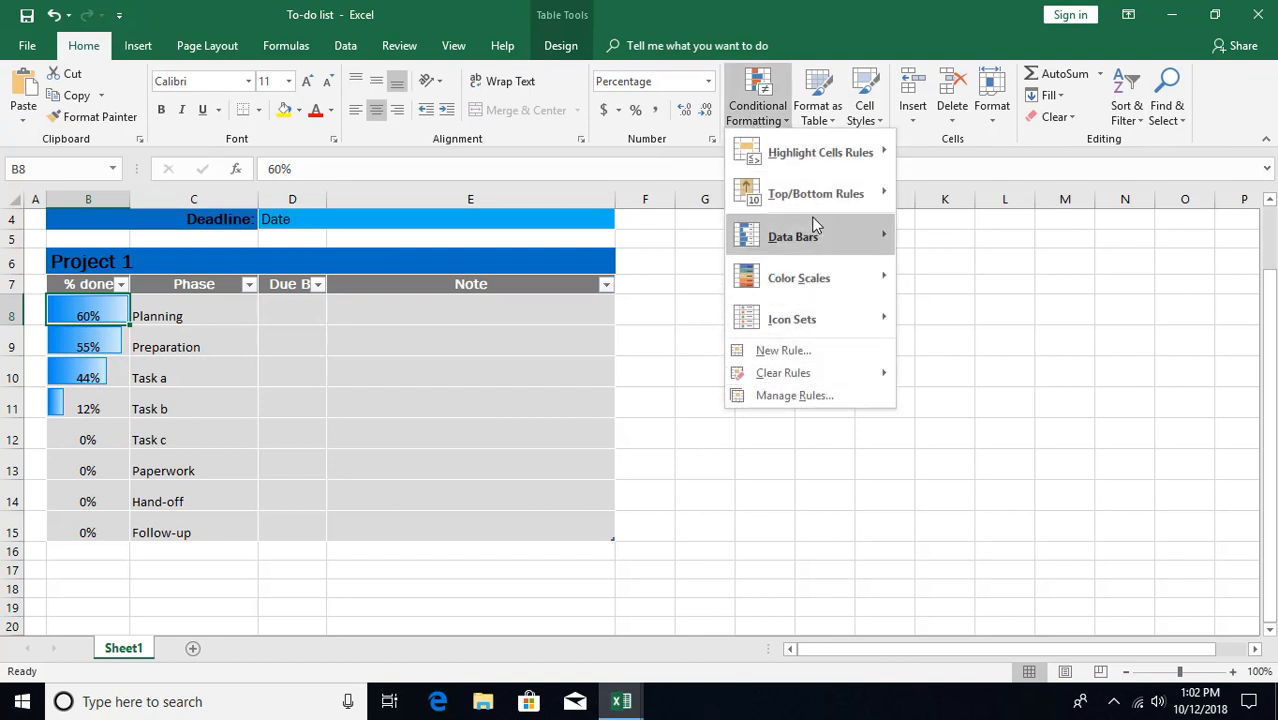
pyautogui.moveTo(802, 236)
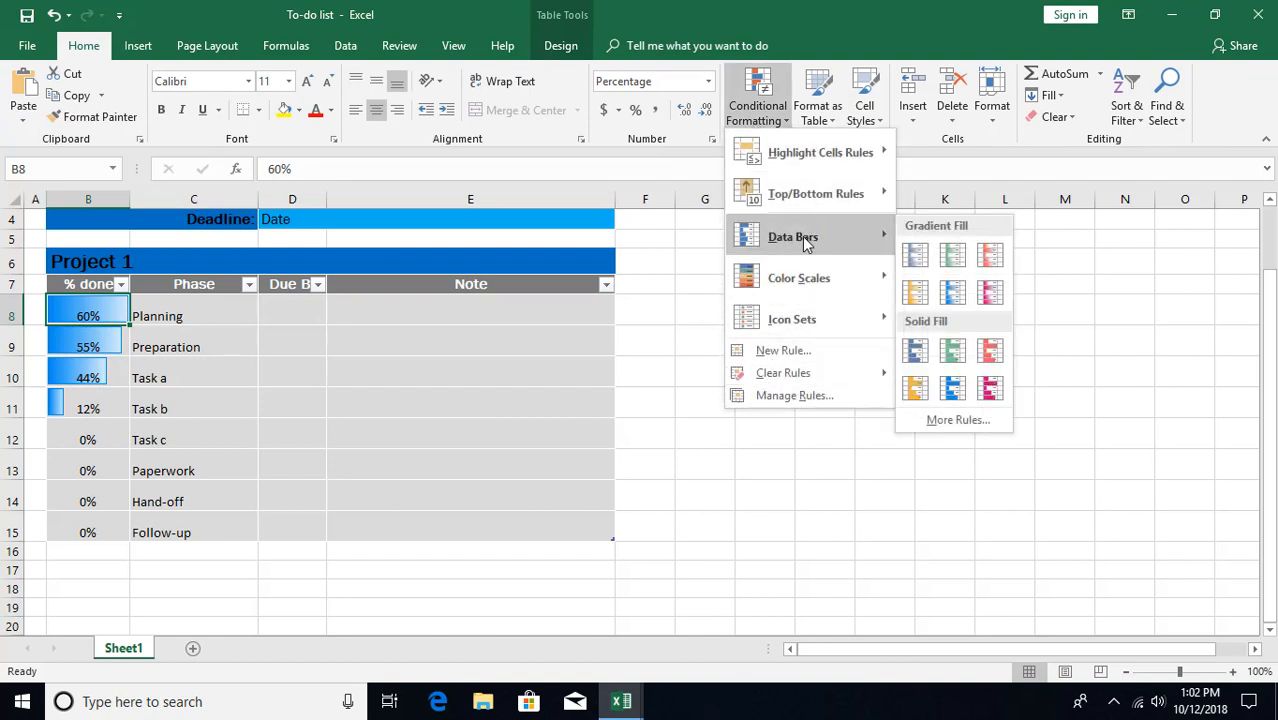
pyautogui.click(792, 394)
pyautogui.moveTo(547, 160); pyautogui.dragTo(706, 195)
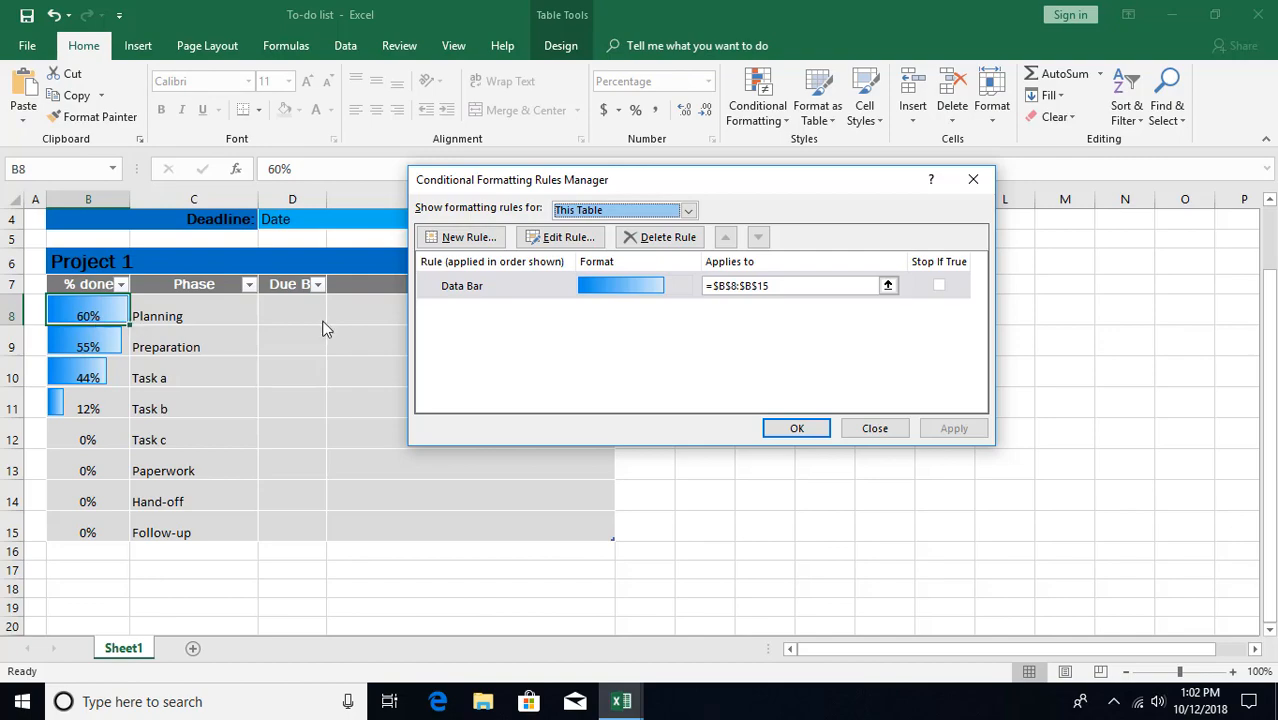
pyautogui.doubleClick(547, 288)
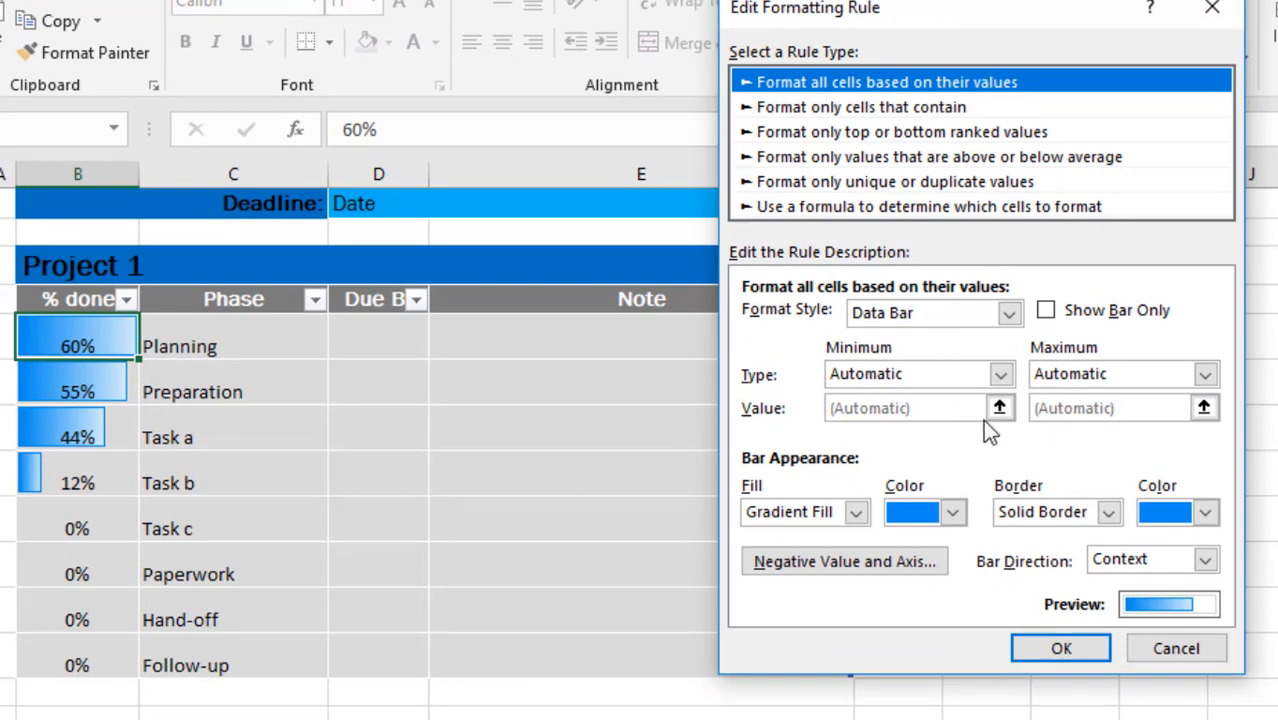
pyautogui.click(1163, 648)
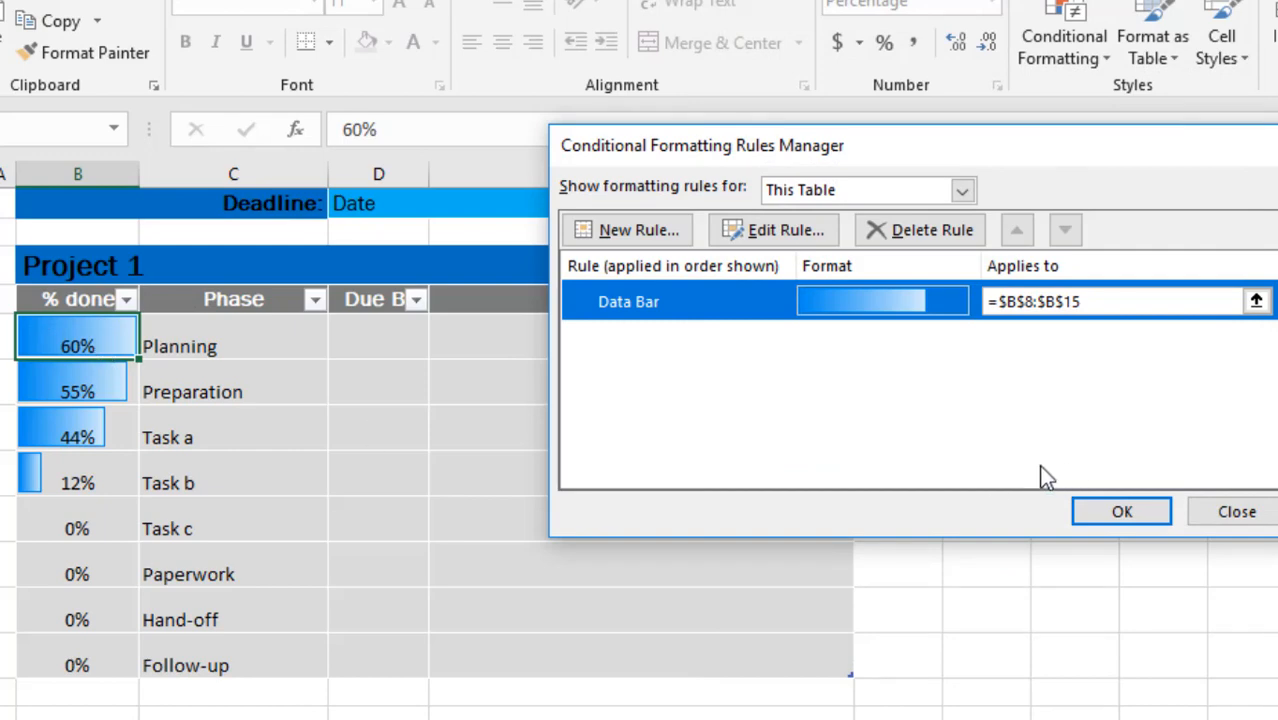
# Edit the % done Data Bar rule so its minimum is of type Number with the value 0.
pyautogui.doubleClick(747, 304)
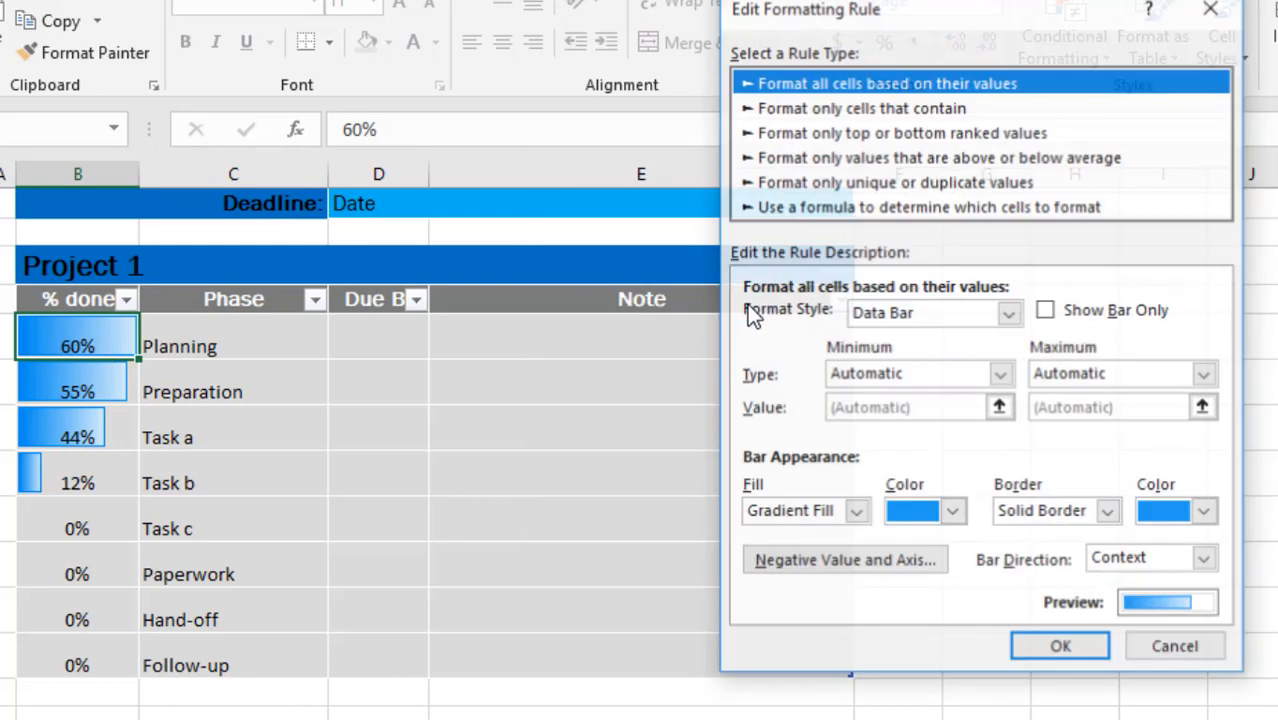
pyautogui.click(968, 378)
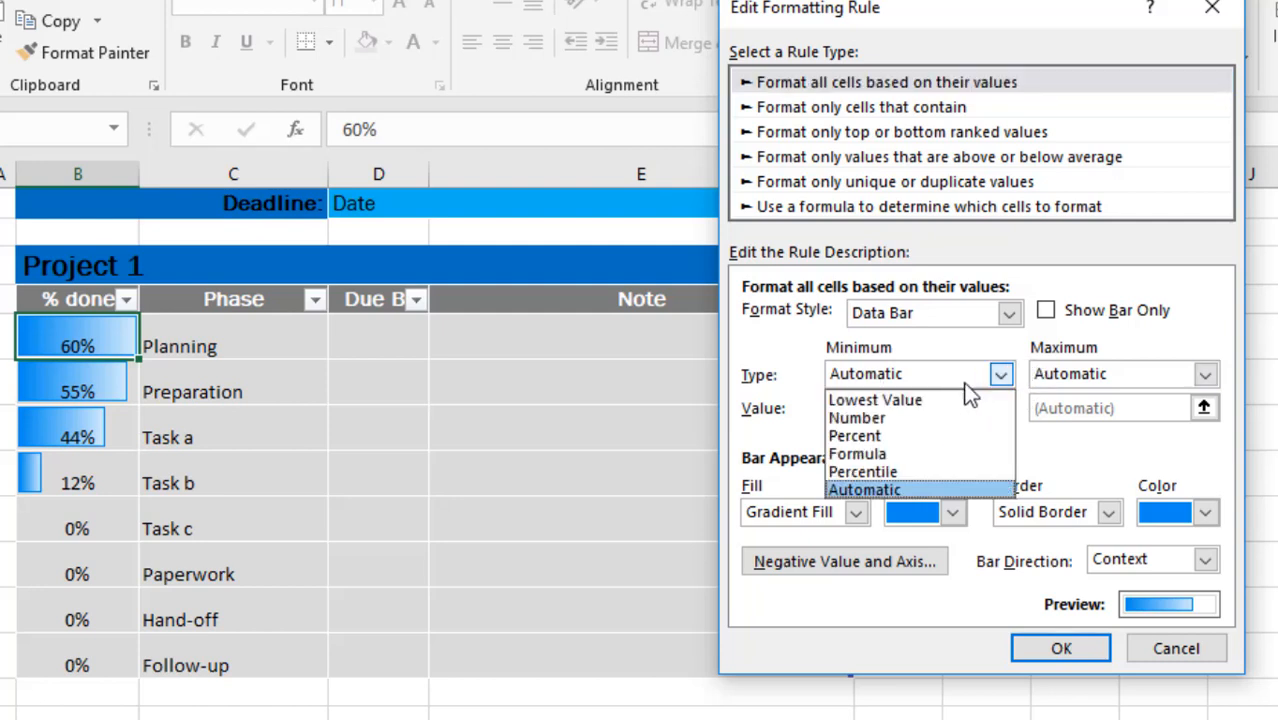
pyautogui.click(882, 416)
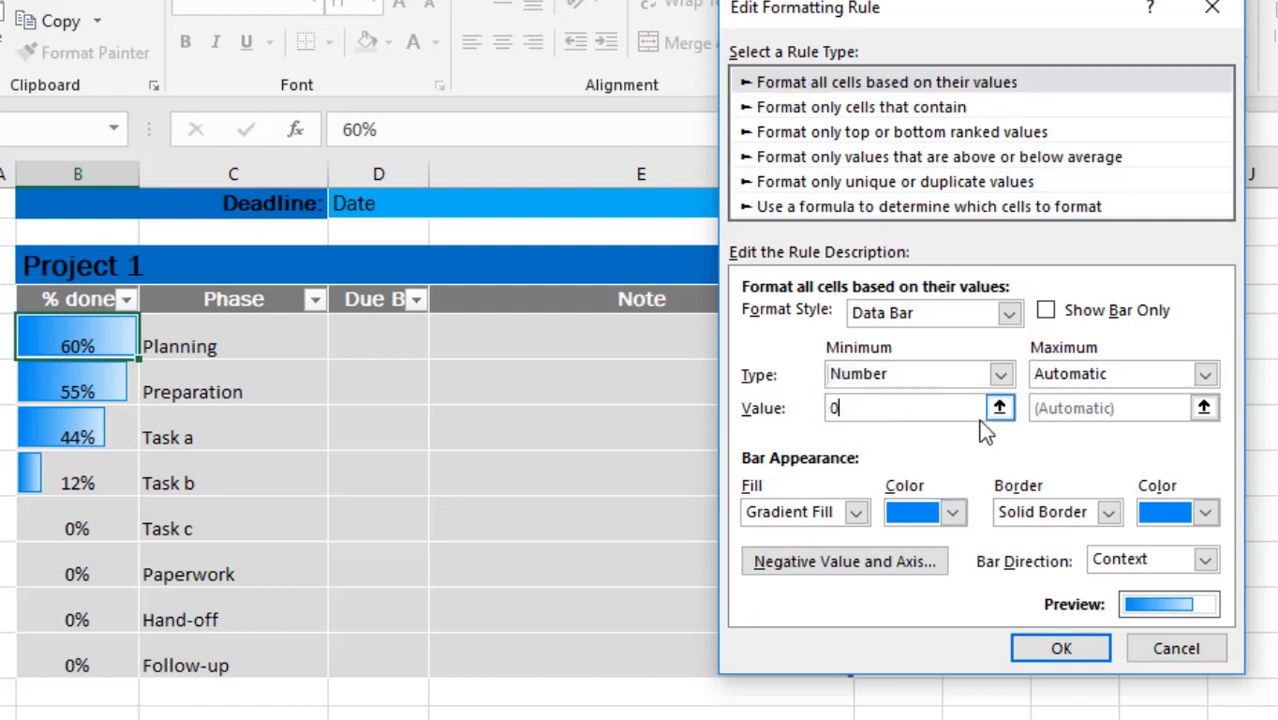
# Set the Data Bar rule's maximum to type Number with a fixed value and apply the change to B8:B15.
pyautogui.click(1102, 380)
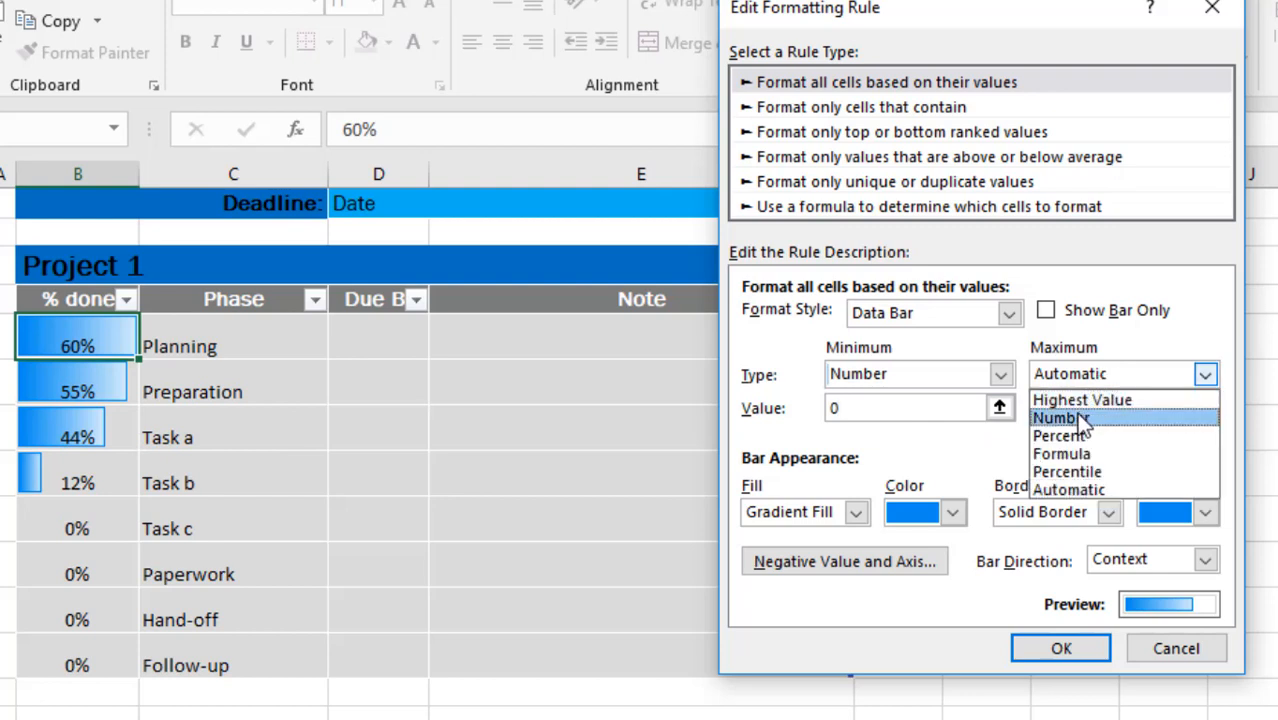
pyautogui.click(1078, 419)
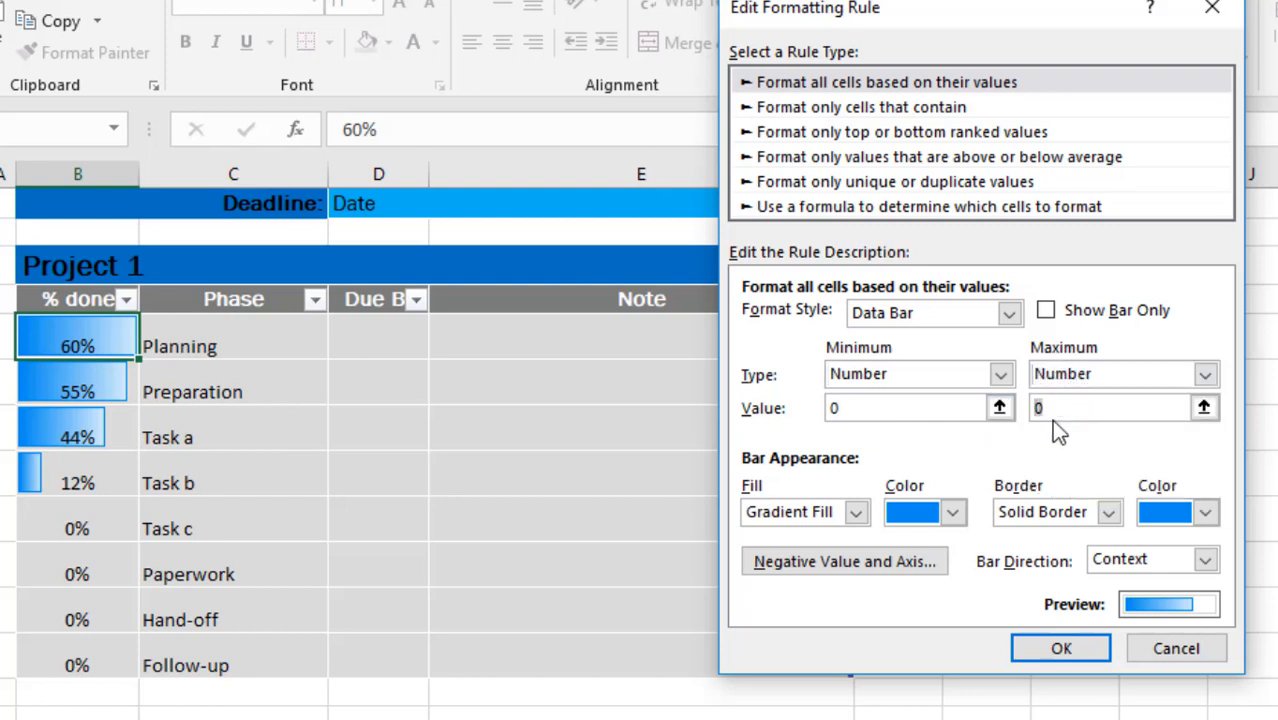
pyautogui.doubleClick(1051, 418)
pyautogui.click(1059, 651)
pyautogui.click(1118, 511)
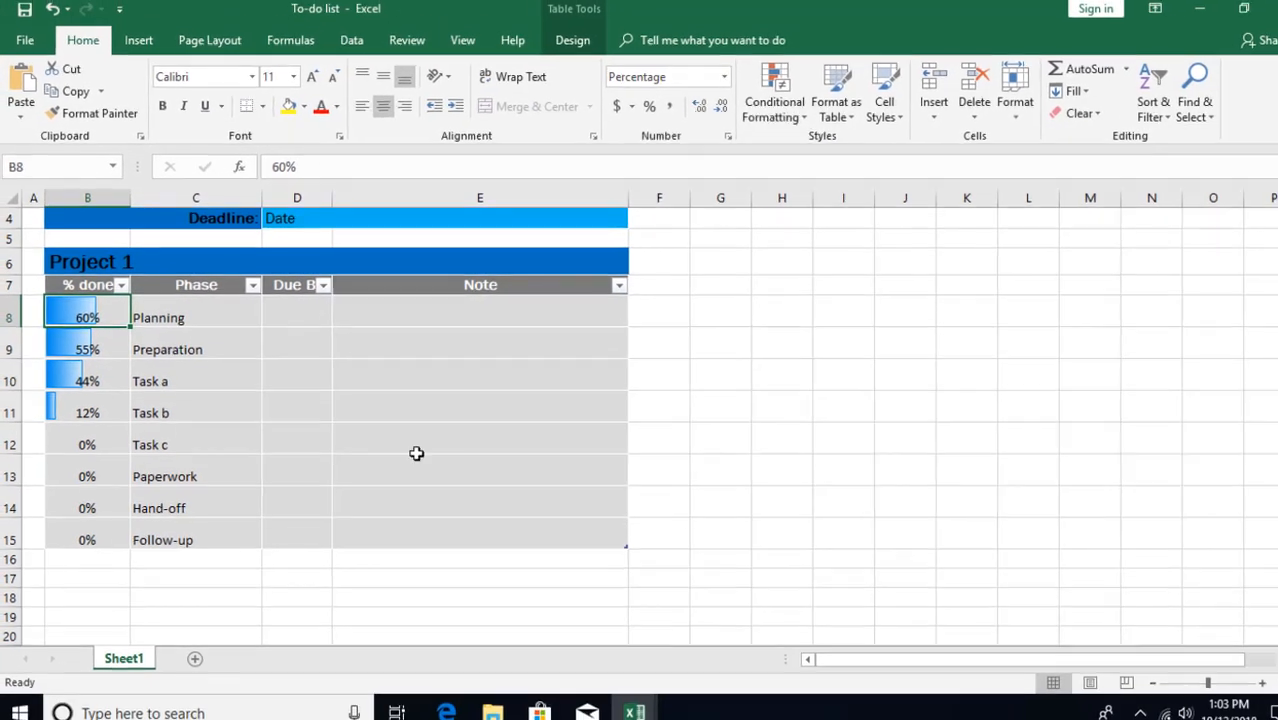
pyautogui.click(103, 435)
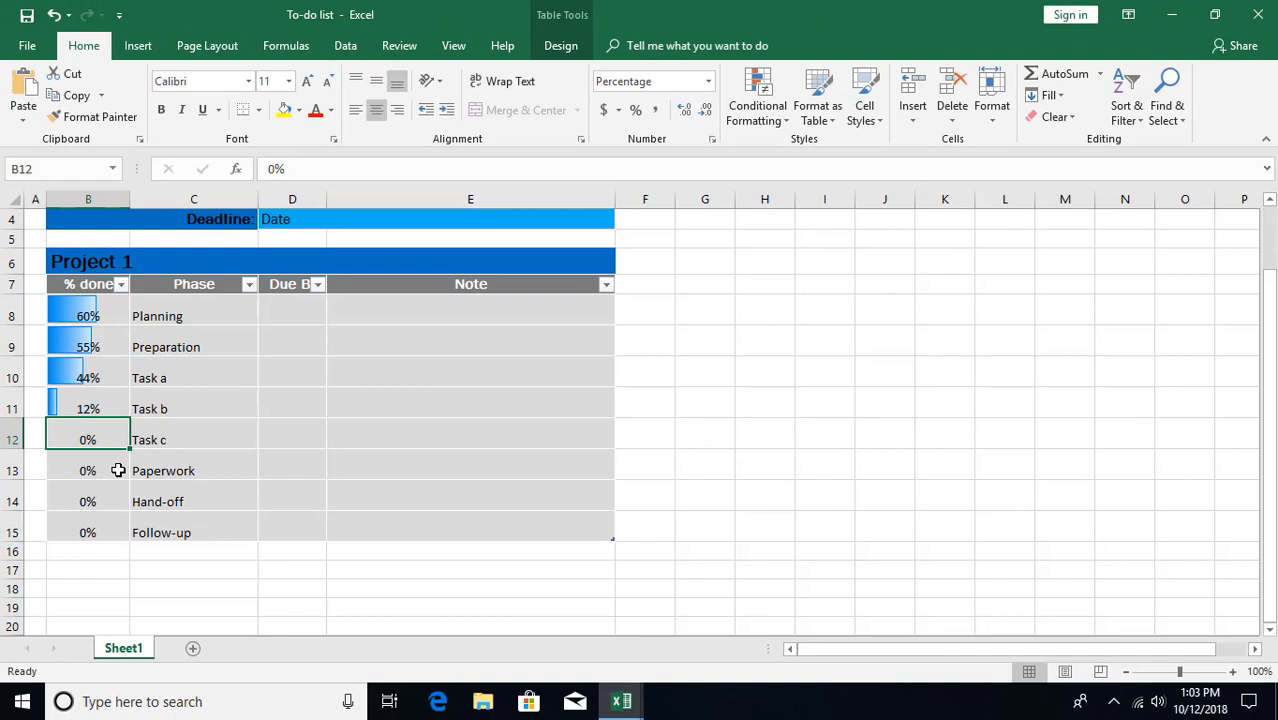